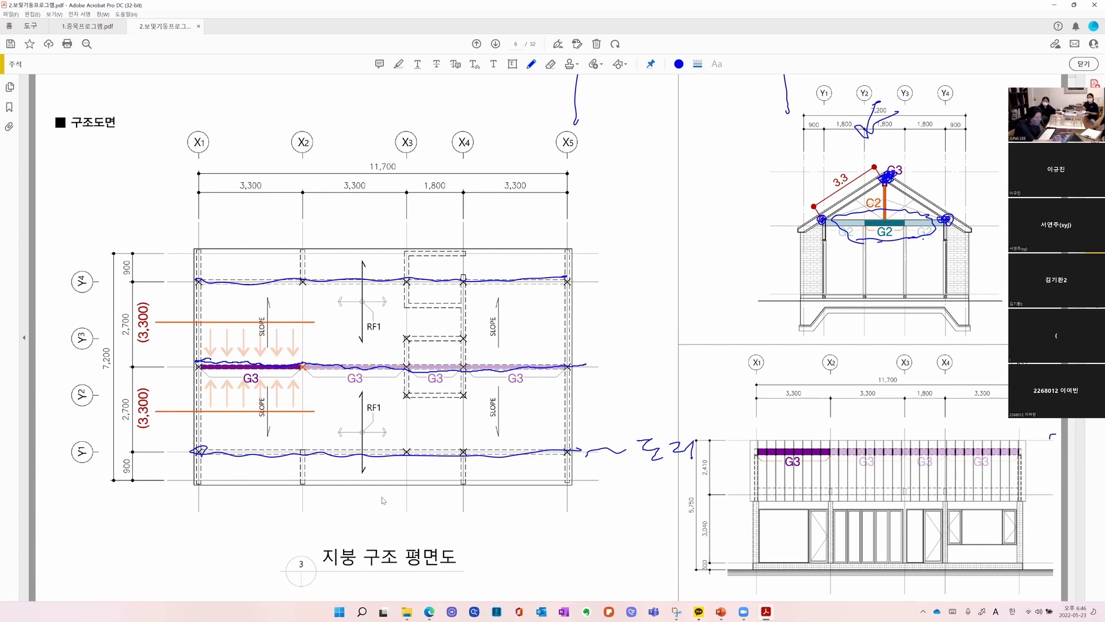
{"action": "left_click", "coordinate": [529, 60]}
{"action": "mouse_move", "coordinate": [195, 367]}
{"action": "left_mouse_down"}
{"action": "mouse_move", "coordinate": [196, 388]}
{"action": "mouse_move", "coordinate": [223, 397]}
{"action": "mouse_move", "coordinate": [226, 375]}
{"action": "mouse_move", "coordinate": [196, 426]}
{"action": "mouse_move", "coordinate": [226, 422]}
{"action": "mouse_move", "coordinate": [198, 451]}
{"action": "mouse_move", "coordinate": [226, 438]}
{"action": "left_mouse_up"}
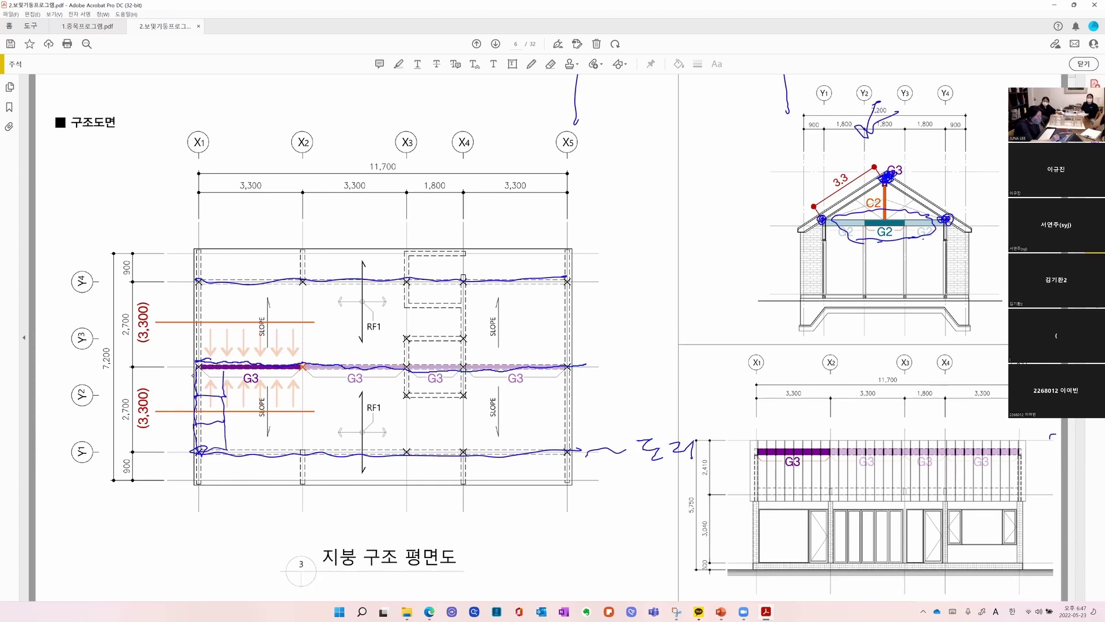
{"action": "mouse_move", "coordinate": [196, 361]}
{"action": "left_mouse_down"}
{"action": "mouse_move", "coordinate": [196, 340]}
{"action": "mouse_move", "coordinate": [225, 363]}
{"action": "left_mouse_up"}
{"action": "left_click_drag", "start_coordinate": [209, 307], "coordinate": [207, 314]}
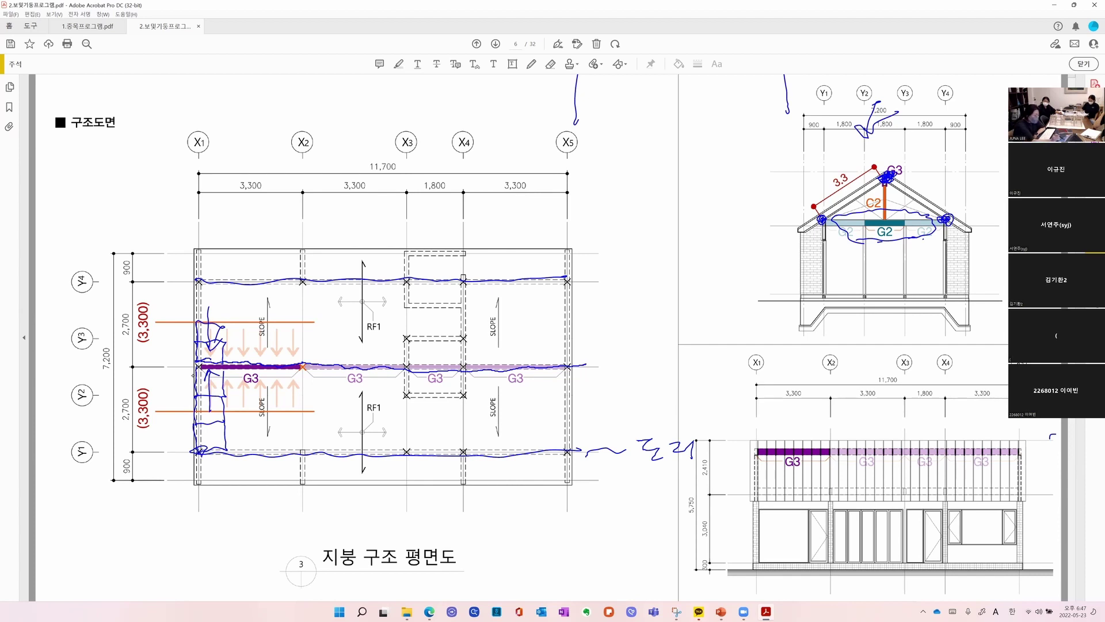
{"action": "left_click_drag", "start_coordinate": [198, 434], "coordinate": [207, 313]}
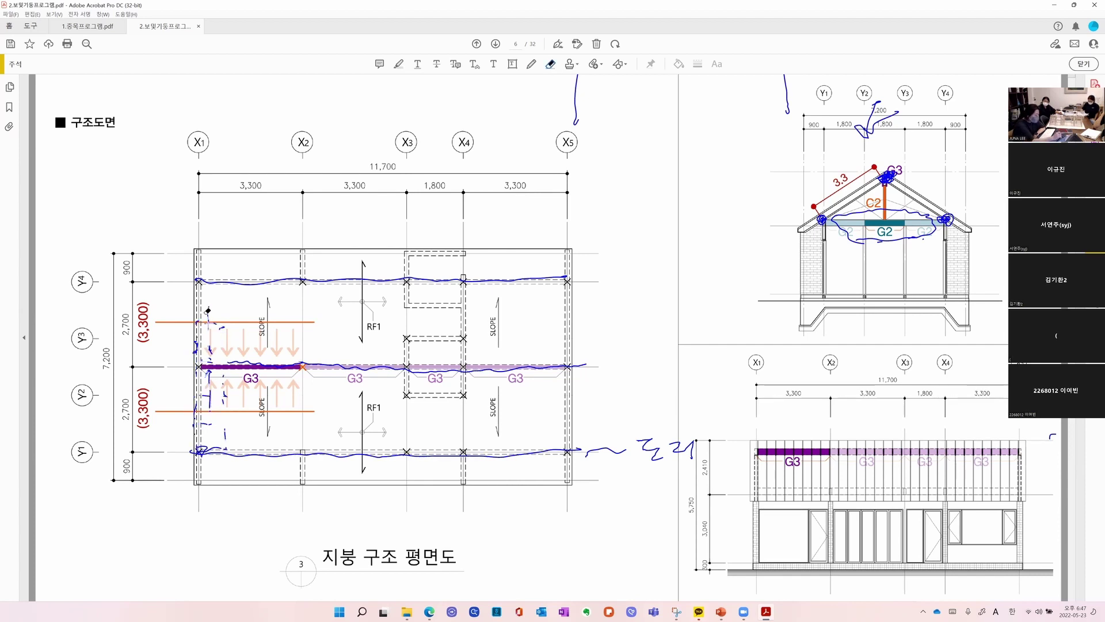
{"action": "mouse_move", "coordinate": [202, 390]}
{"action": "left_mouse_down"}
{"action": "mouse_move", "coordinate": [217, 423]}
{"action": "mouse_move", "coordinate": [227, 384]}
{"action": "mouse_move", "coordinate": [214, 402]}
{"action": "left_mouse_up"}
Trace the Y4, ridge and Y1 lines between X1 and X2 in blue pencil and mark the lower load strip toward G3 with arrows
{"action": "left_click", "coordinate": [531, 64]}
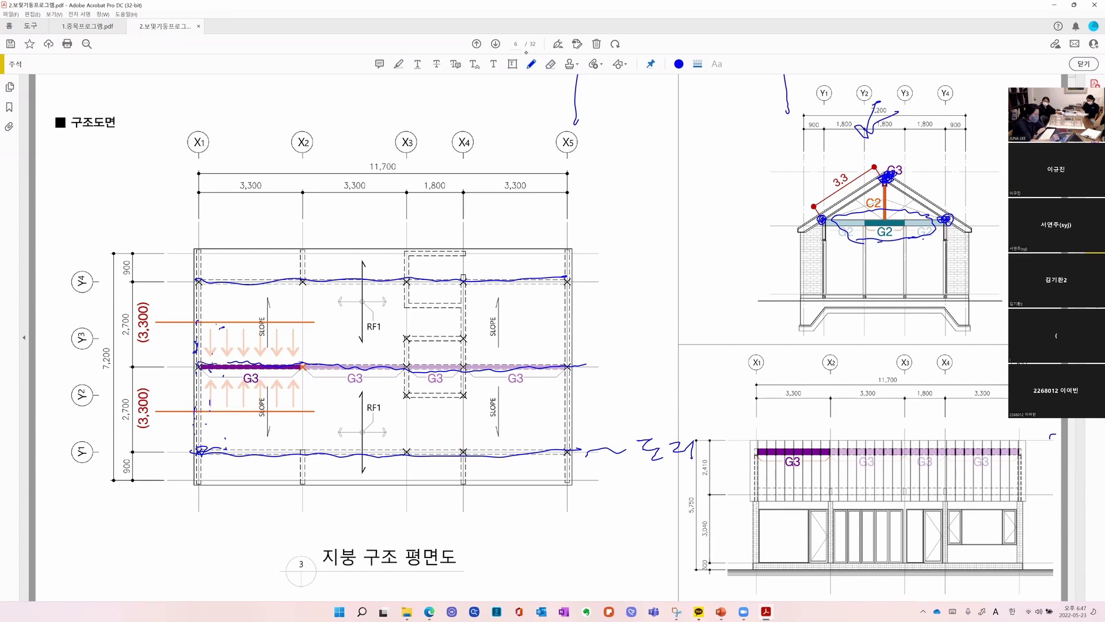
{"action": "left_click_drag", "start_coordinate": [213, 371], "coordinate": [302, 367]}
{"action": "left_click_drag", "start_coordinate": [196, 283], "coordinate": [300, 282]}
{"action": "left_click_drag", "start_coordinate": [191, 448], "coordinate": [311, 450]}
{"action": "mouse_move", "coordinate": [198, 365]}
{"action": "left_mouse_down"}
{"action": "mouse_move", "coordinate": [175, 385]}
{"action": "mouse_move", "coordinate": [199, 449]}
{"action": "left_mouse_up"}
{"action": "mouse_move", "coordinate": [144, 406]}
{"action": "left_mouse_down"}
{"action": "mouse_move", "coordinate": [315, 411]}
{"action": "mouse_move", "coordinate": [275, 381]}
{"action": "mouse_move", "coordinate": [281, 410]}
{"action": "left_mouse_up"}
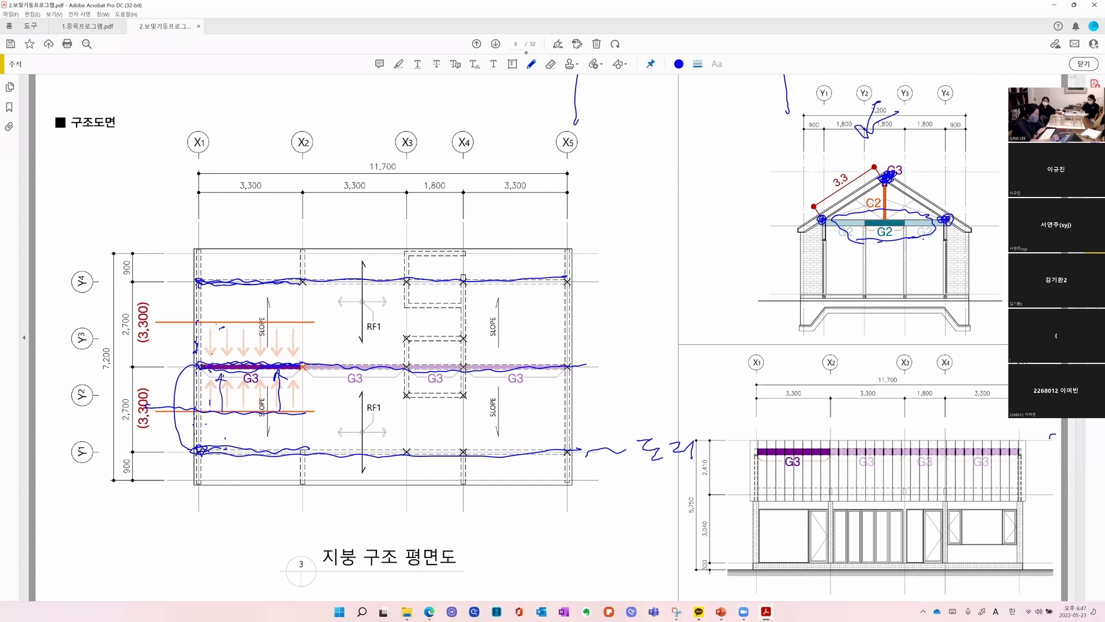
Bracket the upper span from Y4 to the ridge, add downward load arrows toward G3, and join both load boundaries near X2
{"action": "left_click_drag", "start_coordinate": [196, 280], "coordinate": [194, 365]}
{"action": "mouse_move", "coordinate": [153, 323]}
{"action": "left_mouse_down"}
{"action": "mouse_move", "coordinate": [238, 325]}
{"action": "mouse_move", "coordinate": [216, 362]}
{"action": "mouse_move", "coordinate": [226, 362]}
{"action": "left_mouse_up"}
{"action": "mouse_move", "coordinate": [248, 327]}
{"action": "left_mouse_down"}
{"action": "mouse_move", "coordinate": [243, 362]}
{"action": "mouse_move", "coordinate": [280, 364]}
{"action": "left_mouse_up"}
{"action": "left_click_drag", "start_coordinate": [259, 411], "coordinate": [314, 410]}
{"action": "left_click_drag", "start_coordinate": [305, 324], "coordinate": [305, 411]}
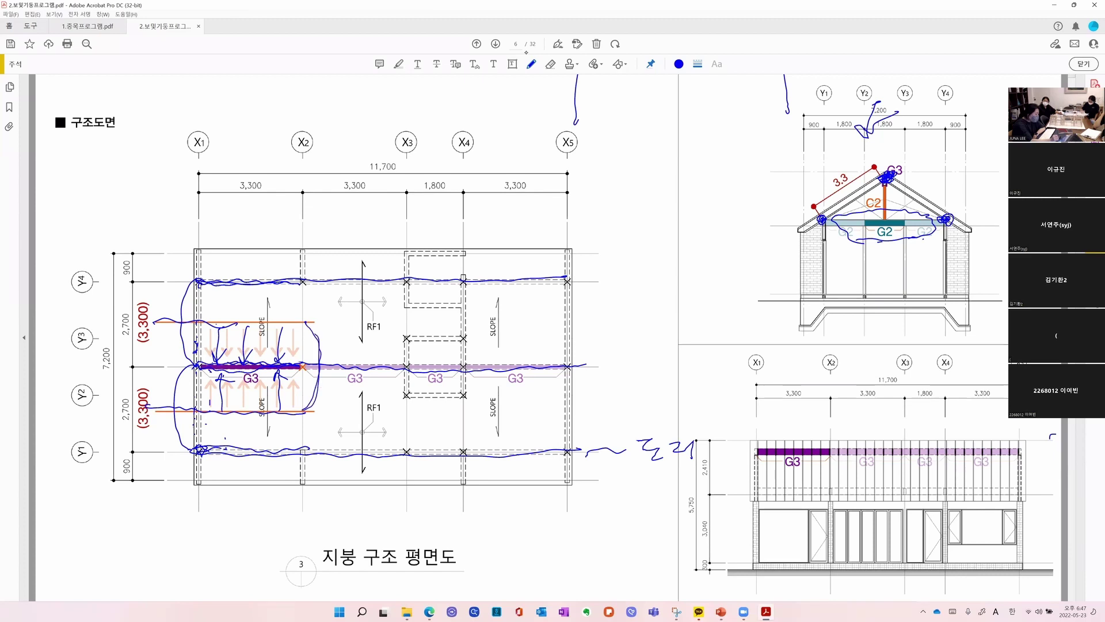
Thicken the pencil line over the G3 girder between X1 and X2 and bracket the full tributary width beside X1
{"action": "mouse_move", "coordinate": [306, 360]}
{"action": "left_mouse_down"}
{"action": "mouse_move", "coordinate": [244, 364]}
{"action": "mouse_move", "coordinate": [302, 363]}
{"action": "left_mouse_up"}
{"action": "left_click_drag", "start_coordinate": [214, 370], "coordinate": [306, 369]}
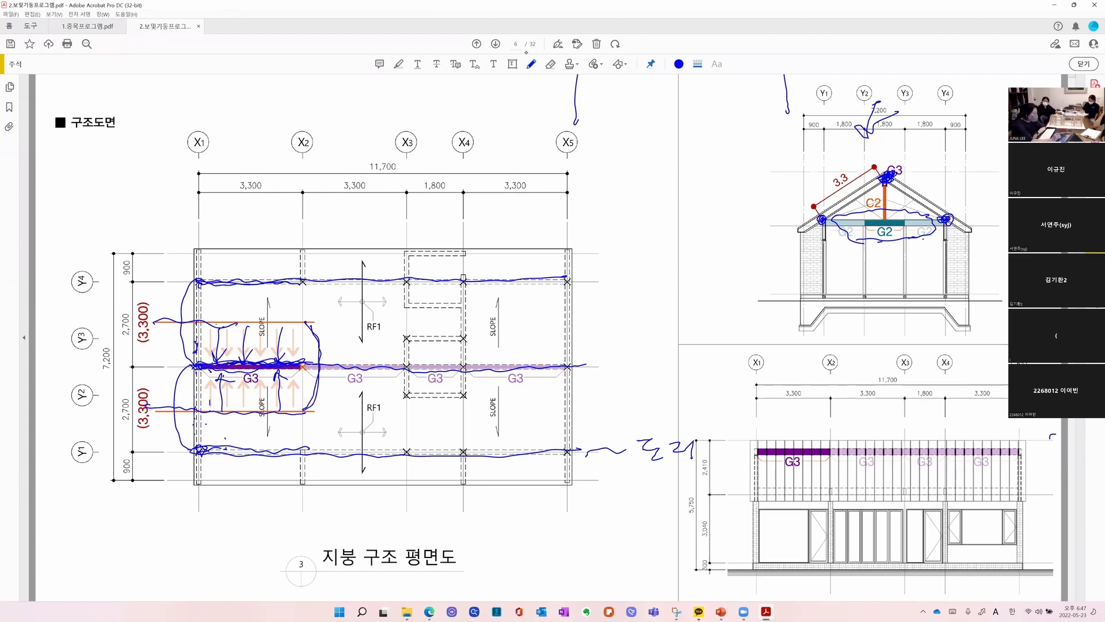
{"action": "mouse_move", "coordinate": [173, 324]}
{"action": "left_mouse_down"}
{"action": "mouse_move", "coordinate": [152, 387]}
{"action": "mouse_move", "coordinate": [181, 322]}
{"action": "left_mouse_up"}
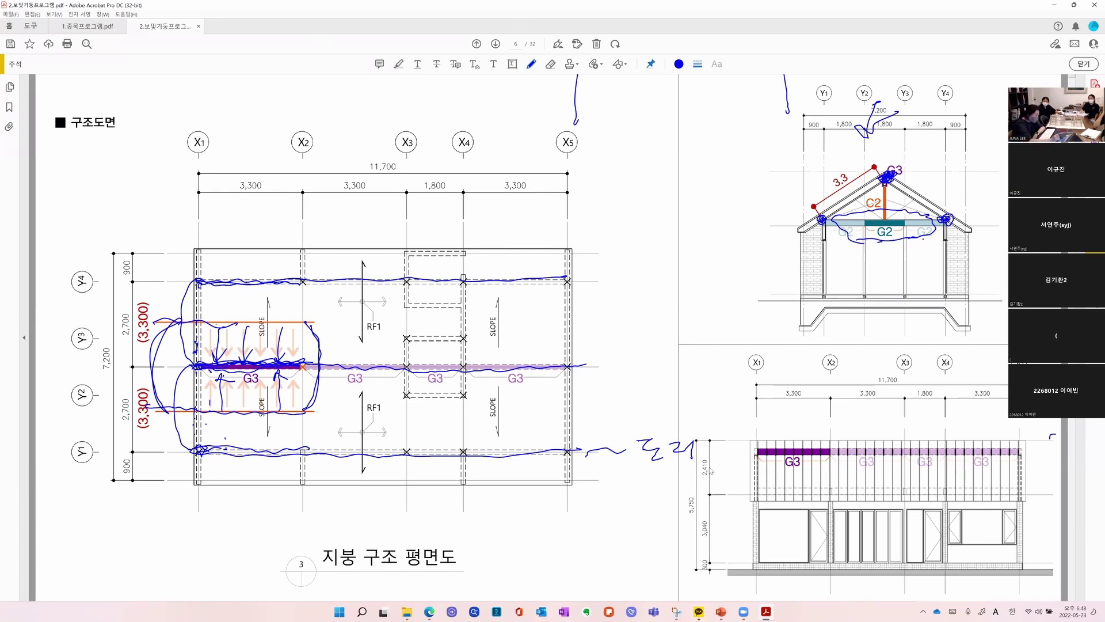
Sketch a simply supported beam with a uniform load below the plan, projected from X1 and X2, and add load arrows at G3
{"action": "left_click_drag", "start_coordinate": [192, 459], "coordinate": [191, 518]}
{"action": "left_click_drag", "start_coordinate": [303, 368], "coordinate": [303, 514]}
{"action": "left_click_drag", "start_coordinate": [180, 533], "coordinate": [199, 536]}
{"action": "left_click_drag", "start_coordinate": [304, 522], "coordinate": [304, 529]}
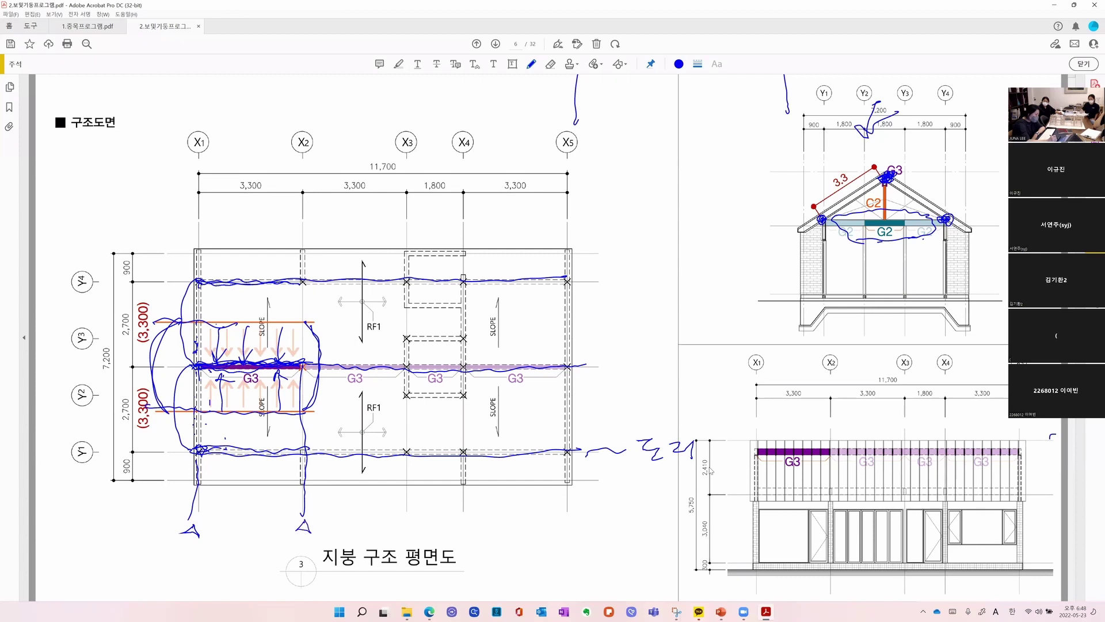
{"action": "left_click_drag", "start_coordinate": [191, 517], "coordinate": [305, 522]}
{"action": "left_click_drag", "start_coordinate": [192, 508], "coordinate": [308, 511]}
{"action": "left_click_drag", "start_coordinate": [260, 323], "coordinate": [254, 383]}
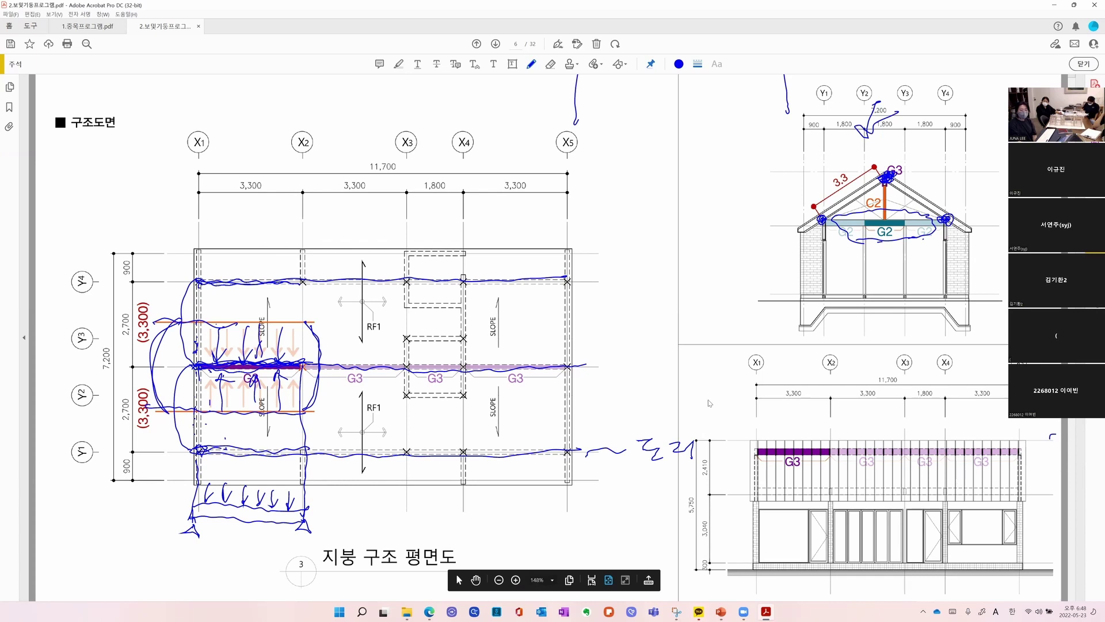
Go to the G3 보 설계 page and open the Mo계산시트_구조인_hrev5 workbook from the 0523 folder, enlarged and with its content enabled
{"action": "scroll", "coordinate": [710, 403], "scroll_direction": "down", "scroll_amount": 10}
{"action": "scroll", "coordinate": [710, 402], "scroll_direction": "up", "scroll_amount": 5}
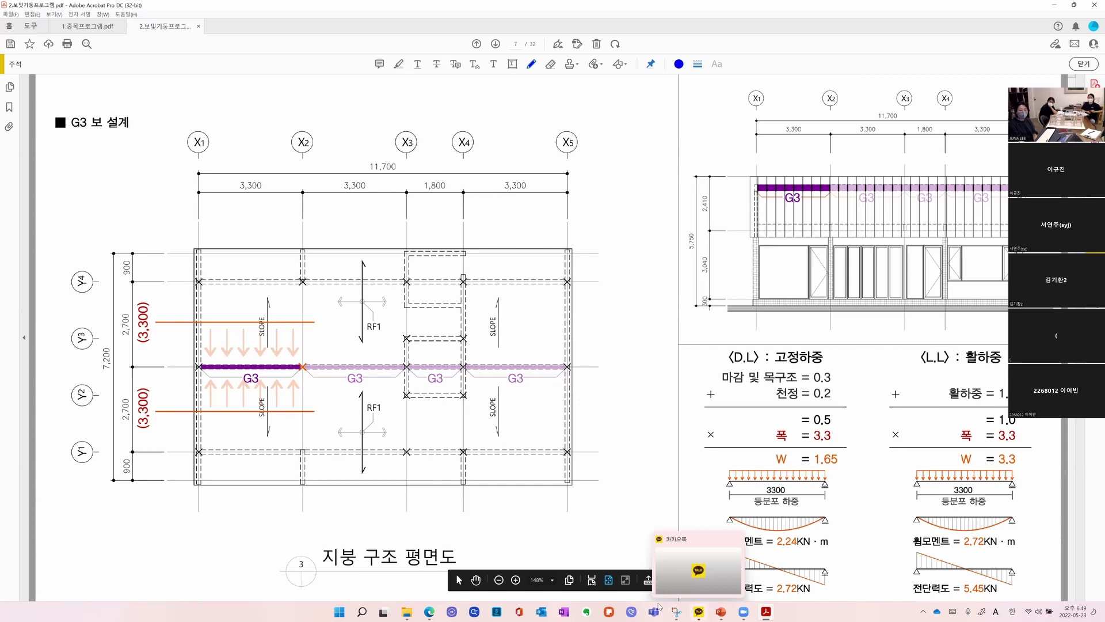
{"action": "key", "text": "alt+Tab"}
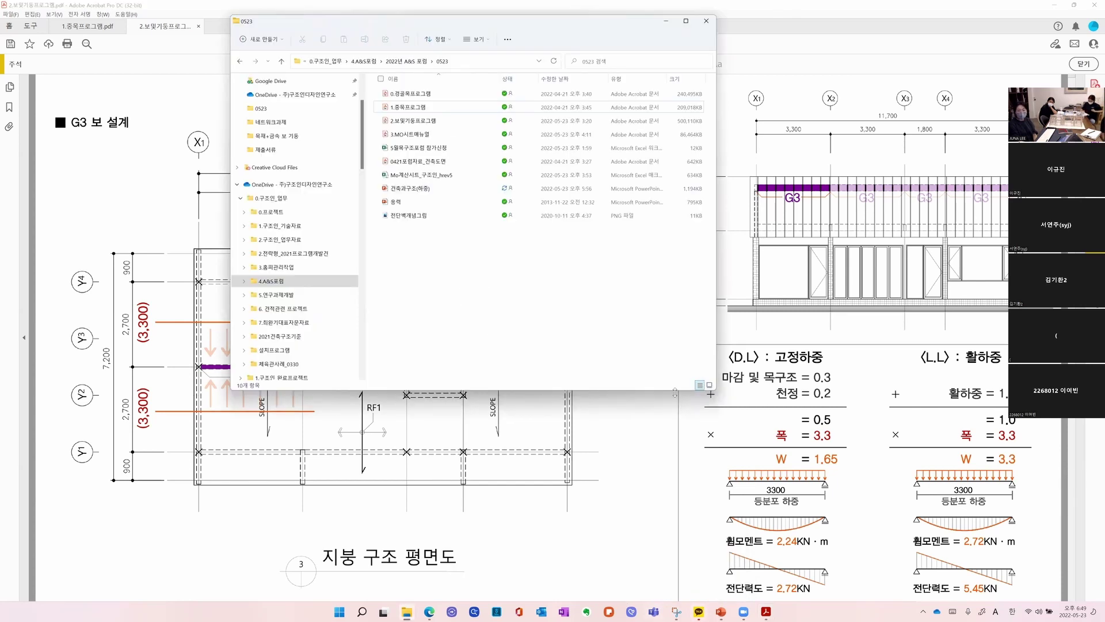
{"action": "left_click", "coordinate": [437, 179]}
{"action": "double_click", "coordinate": [436, 179]}
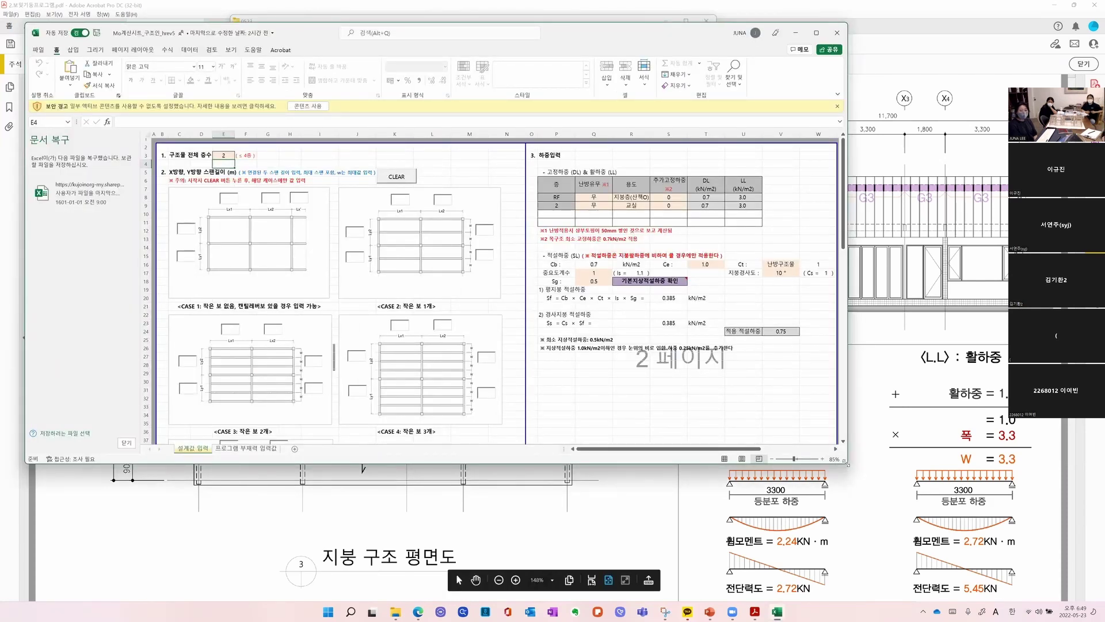
{"action": "left_click_drag", "start_coordinate": [846, 464], "coordinate": [918, 594]}
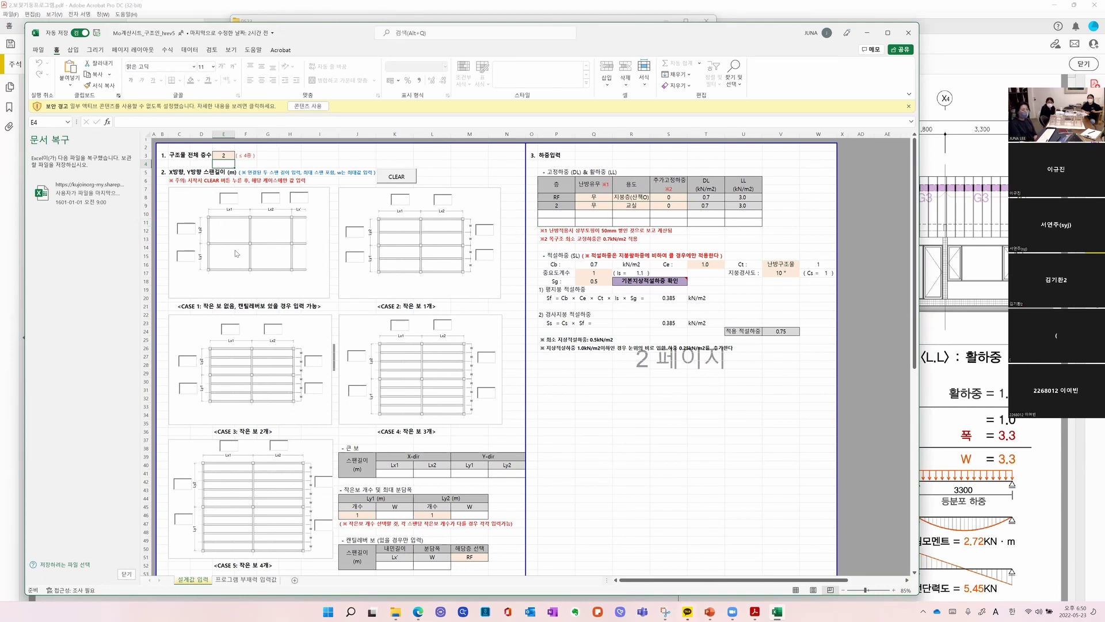
{"action": "left_click", "coordinate": [305, 106]}
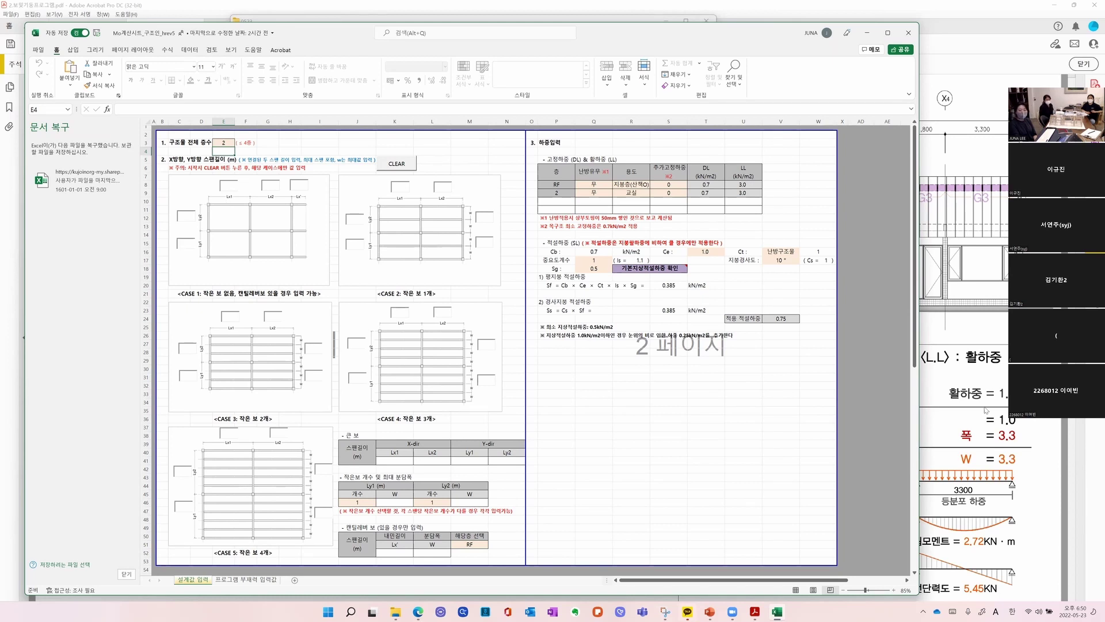
Check the plan's span dimensions in the PDF and enter 3.3 m for Lx1, Ly1 and Ly2 in the CASE 1 diagram
{"action": "key", "text": "alt+Tab"}
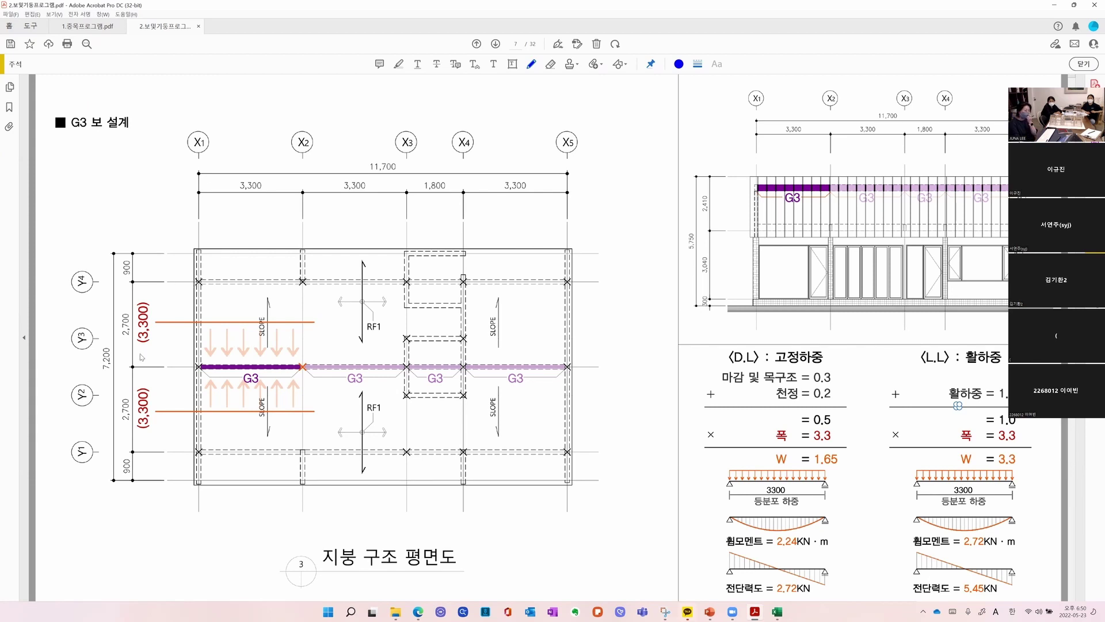
{"action": "key", "text": "alt+Tab"}
{"action": "left_click", "coordinate": [235, 184]}
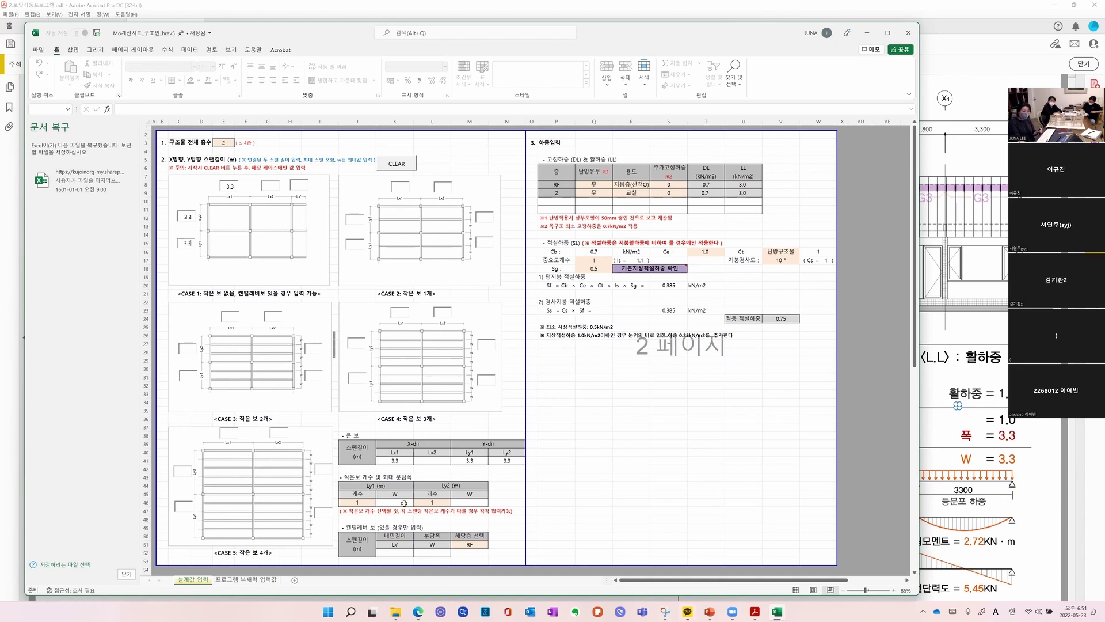
Set the number of small beams to 0 for both Ly1 and Ly2
{"action": "left_click", "coordinate": [374, 503]}
{"action": "left_click", "coordinate": [449, 504]}
{"action": "left_click", "coordinate": [454, 503]}
{"action": "left_click", "coordinate": [453, 514]}
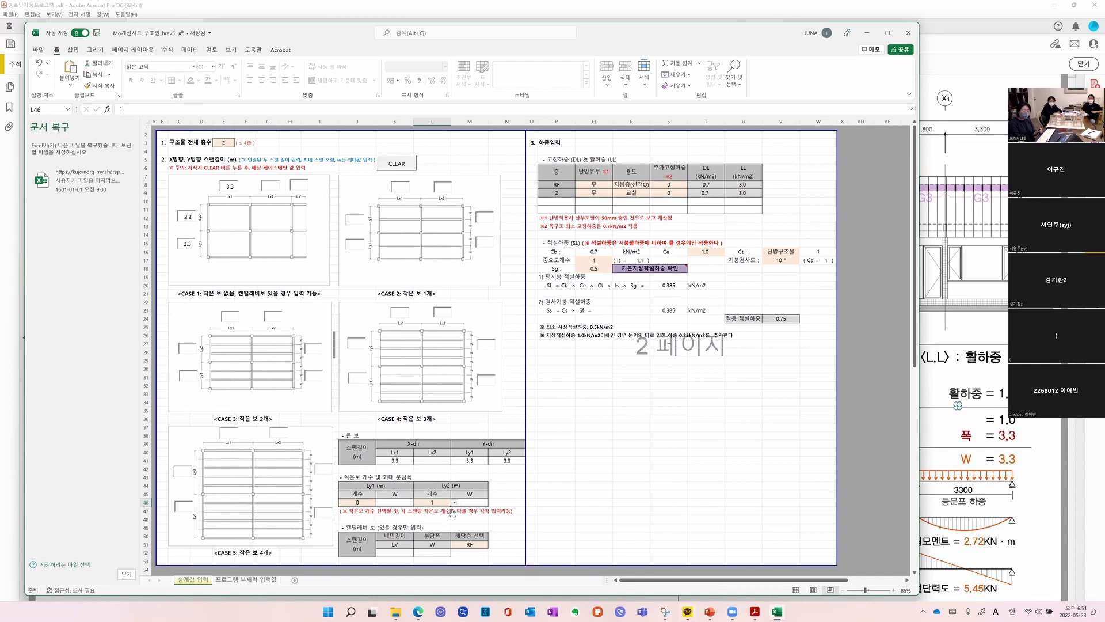
{"action": "left_click", "coordinate": [545, 510]}
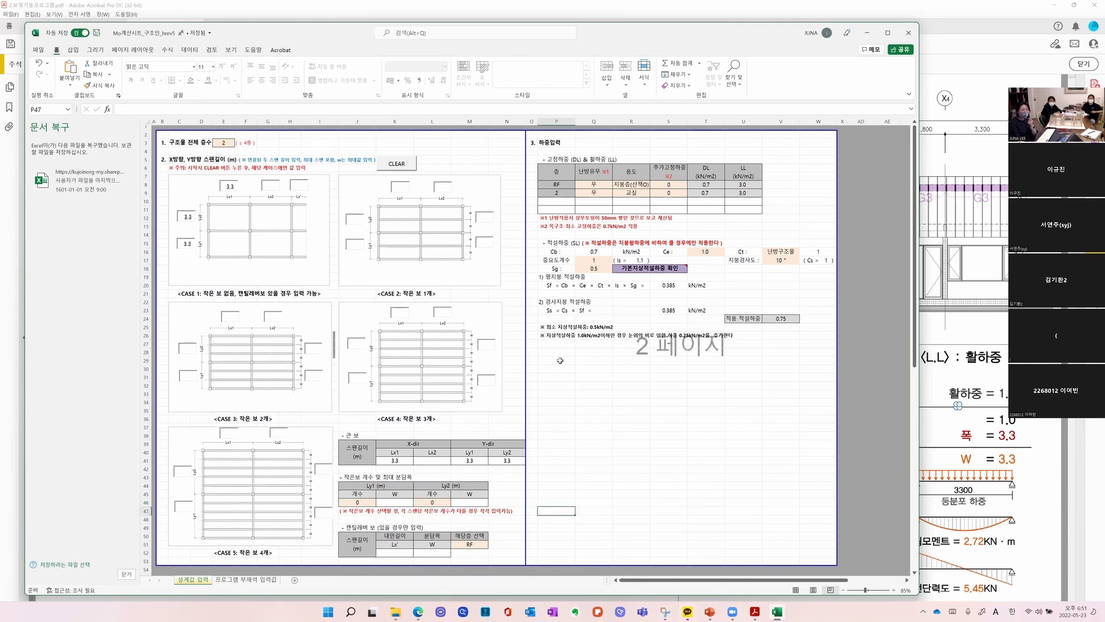
Set the structure's total number of storeys to 1
{"action": "left_click", "coordinate": [597, 199]}
{"action": "left_click", "coordinate": [220, 143]}
{"action": "type", "text": "1"}
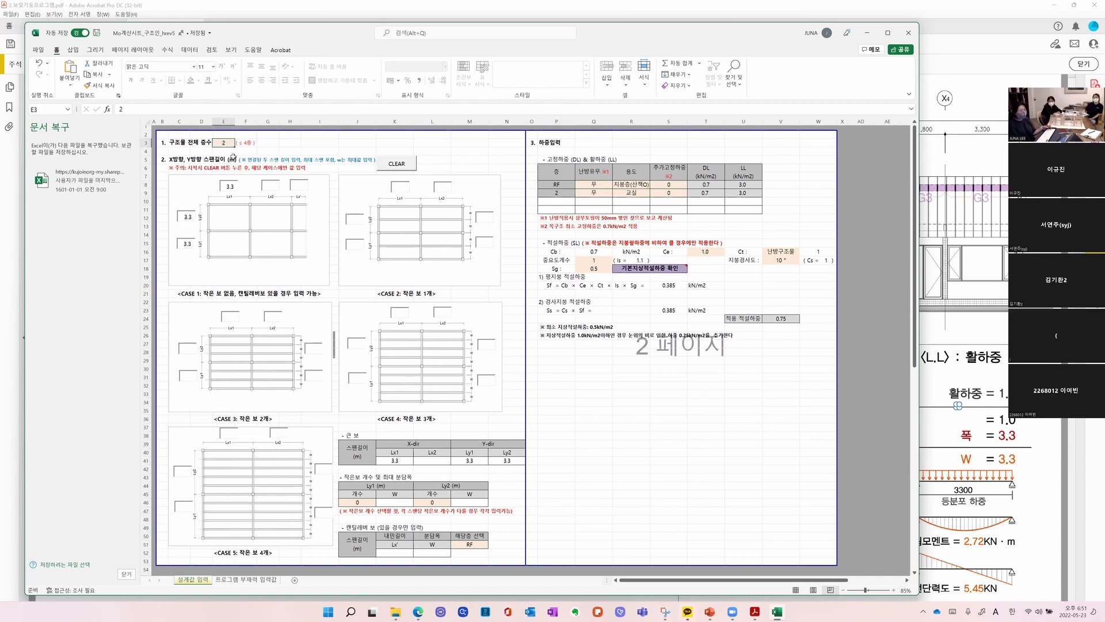
{"action": "left_click", "coordinate": [319, 142]}
Set the use of the RF floor to 지붕층(사용X) in the dead and live load table
{"action": "left_click", "coordinate": [634, 185]}
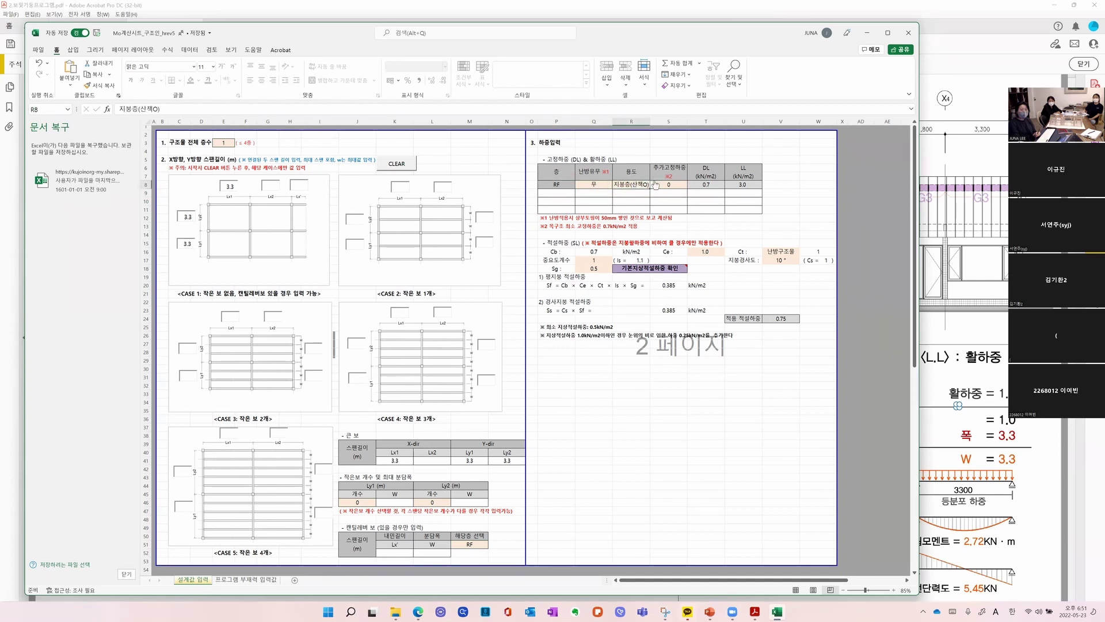
{"action": "left_click", "coordinate": [654, 185]}
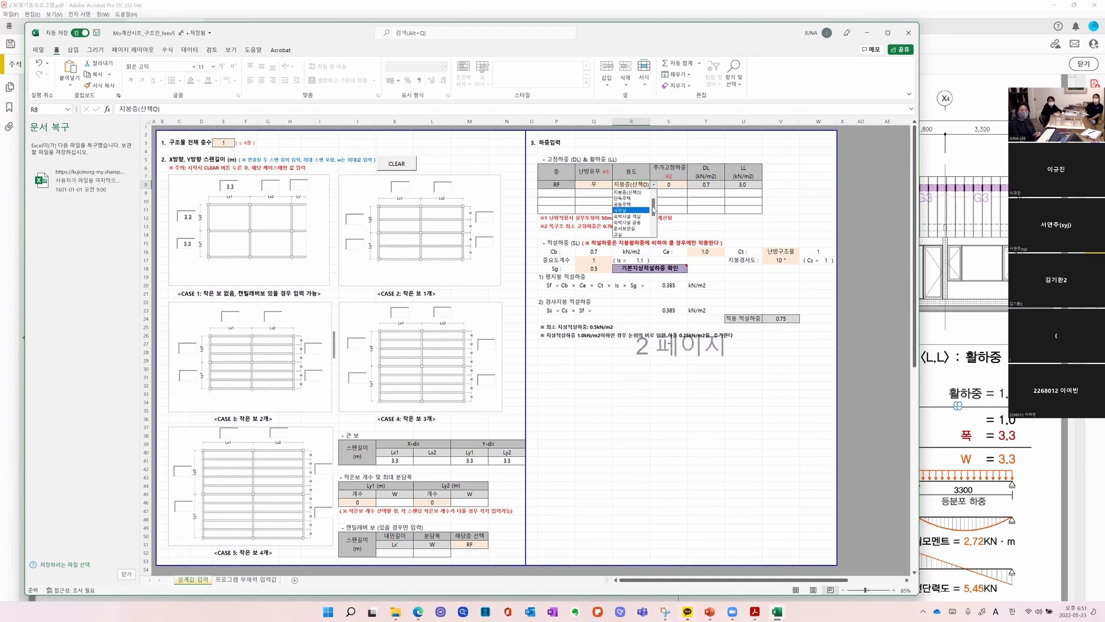
{"action": "scroll", "coordinate": [633, 209], "scroll_direction": "up", "scroll_amount": 1}
{"action": "left_click", "coordinate": [630, 193]}
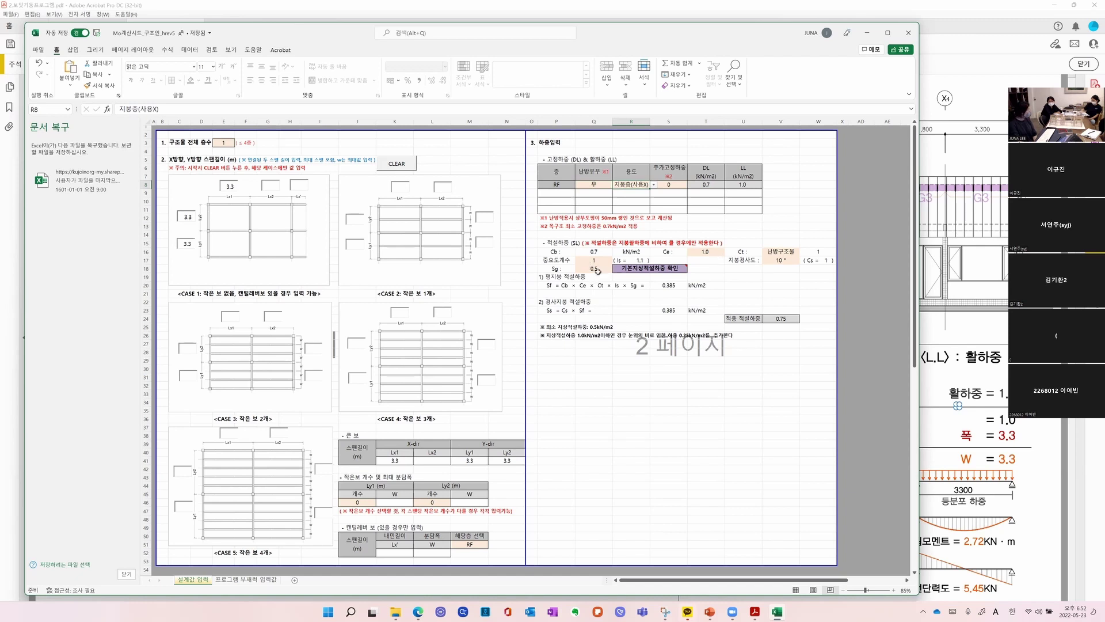
Consult the basic ground snow load reference and review the Mo, Vo and column forces on the 프로그램 부재력 입력값 sheet
{"action": "left_click", "coordinate": [646, 268]}
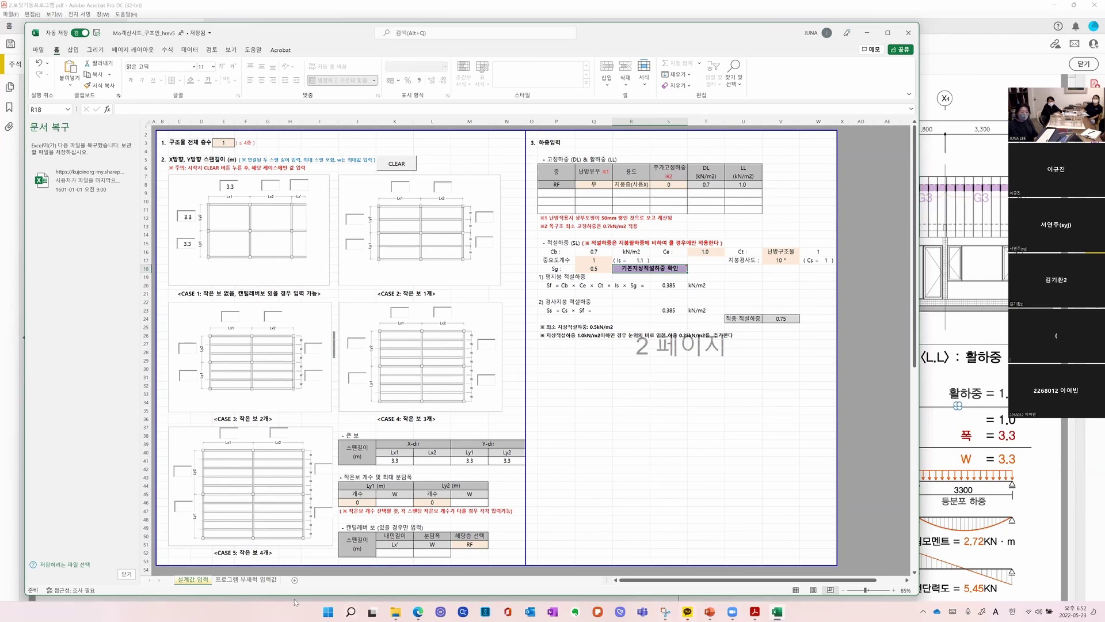
{"action": "left_click", "coordinate": [273, 579]}
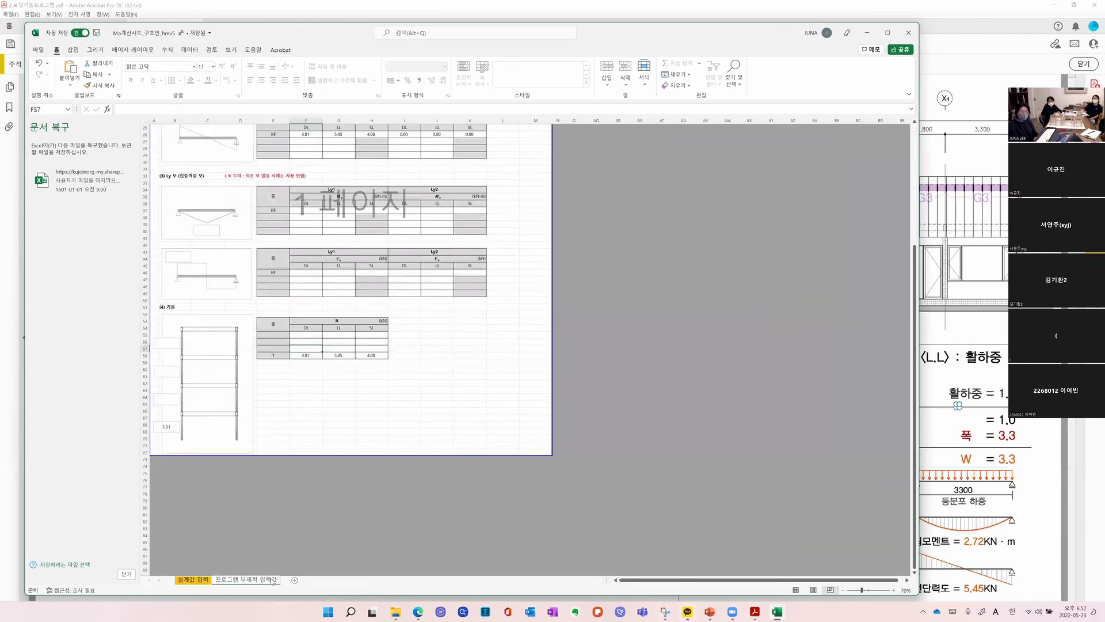
{"action": "scroll", "coordinate": [308, 335], "scroll_direction": "up", "scroll_amount": 8}
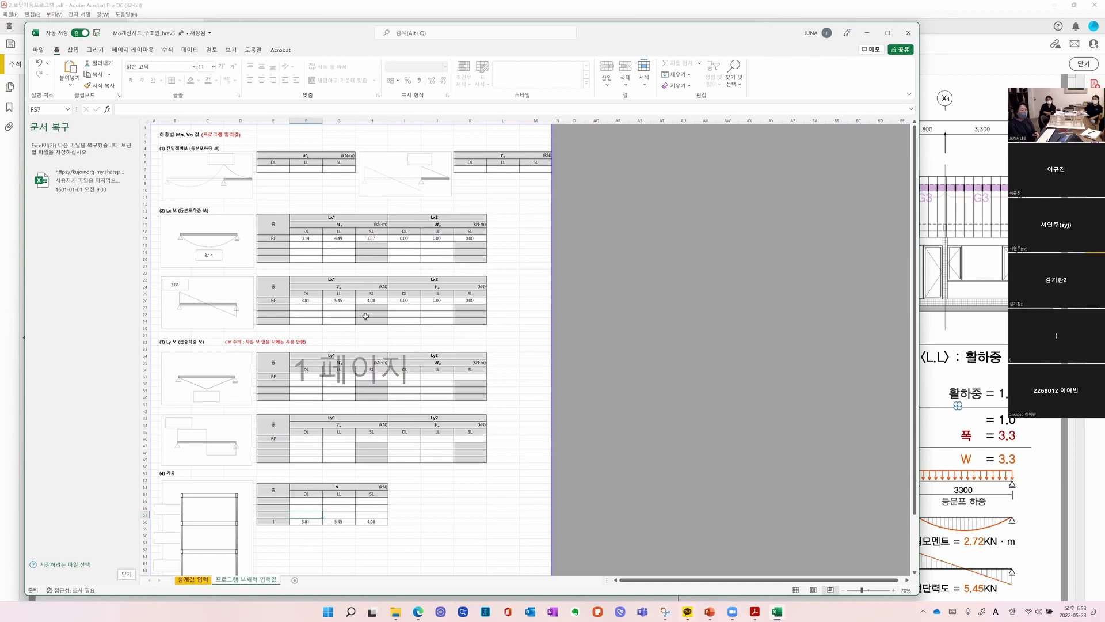
{"action": "scroll", "coordinate": [366, 316], "scroll_direction": "down", "scroll_amount": 2}
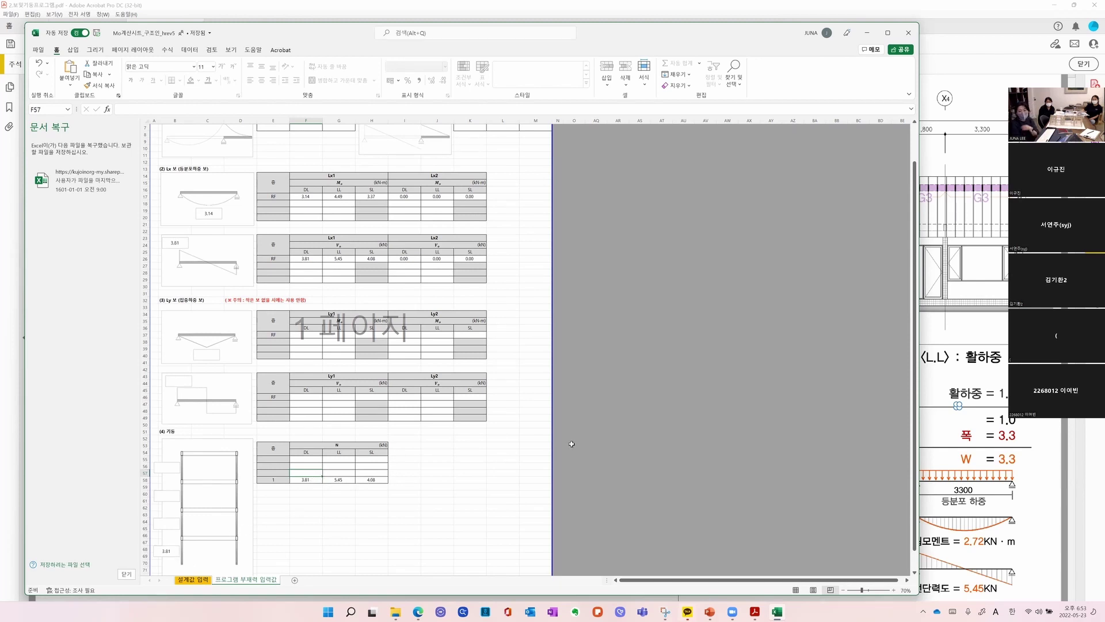
Switch to the web browser and open the 보 및 기둥 design page under 중목구조설계 on the 구조인디자인연구소 site
{"action": "left_click", "coordinate": [1059, 566]}
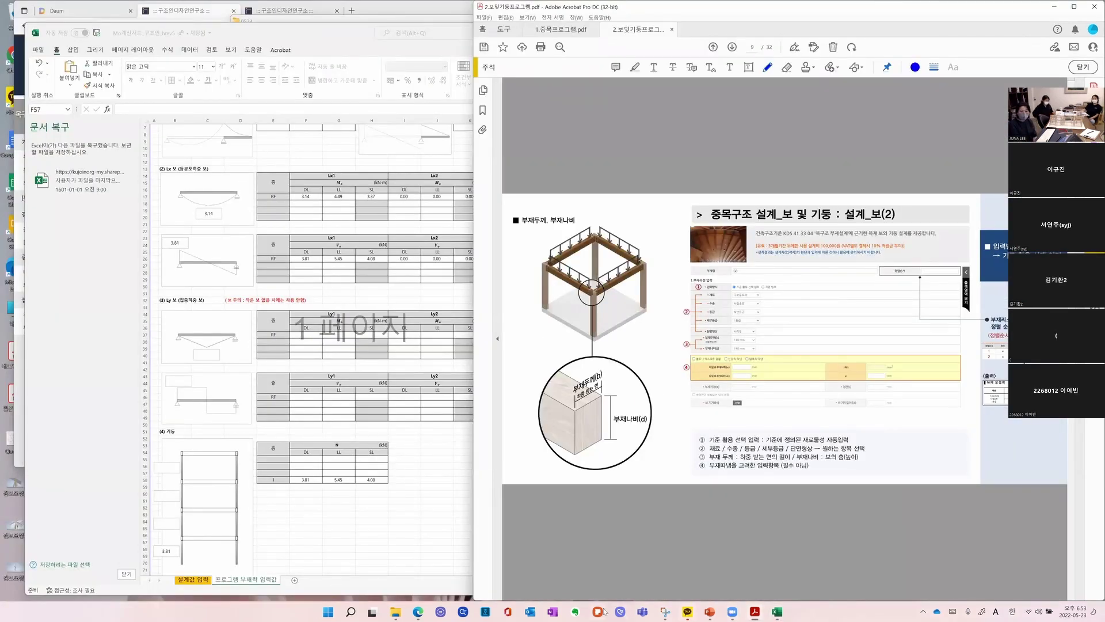
{"action": "left_click", "coordinate": [418, 611]}
{"action": "left_click", "coordinate": [34, 286]}
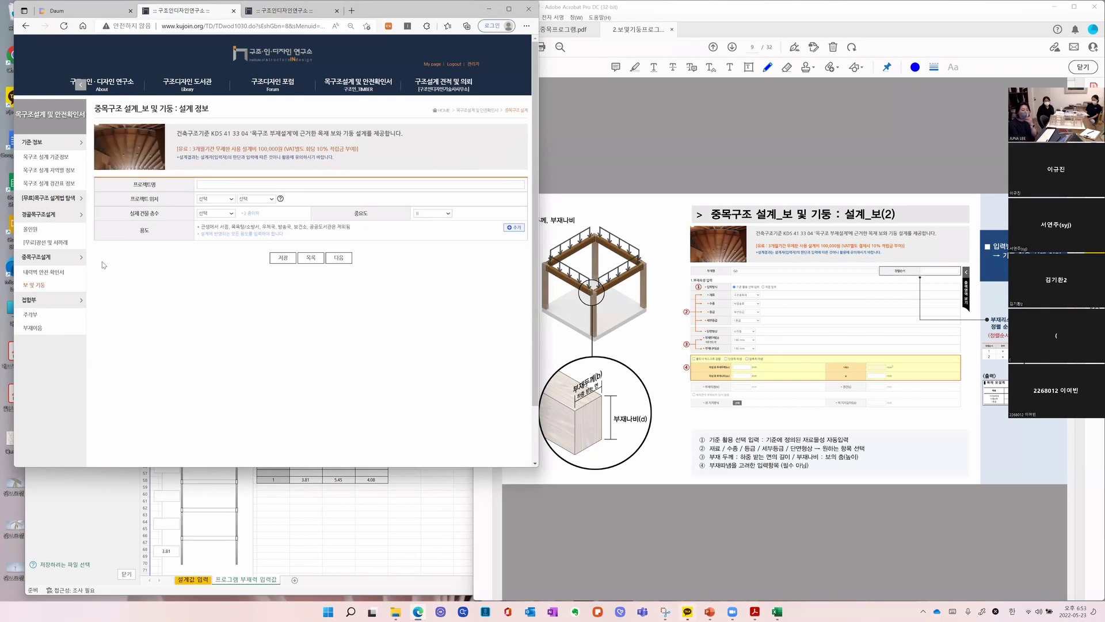
Enter yyy as the project name and set the project location to 부산광역시
{"action": "left_click", "coordinate": [223, 185]}
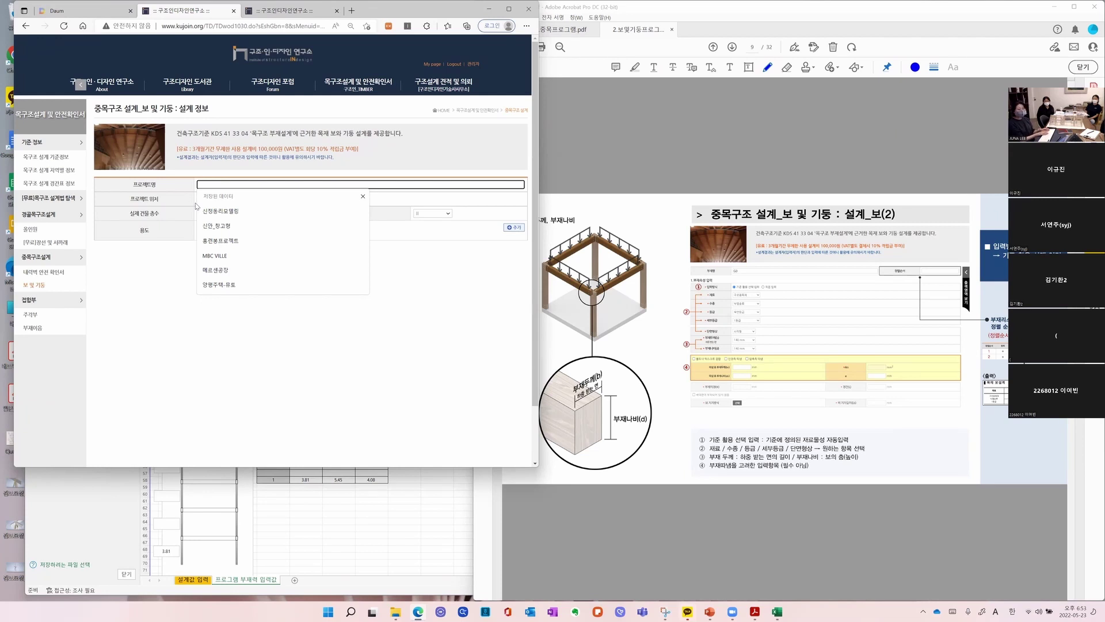
{"action": "type", "text": "yyy"}
{"action": "left_click", "coordinate": [224, 198]}
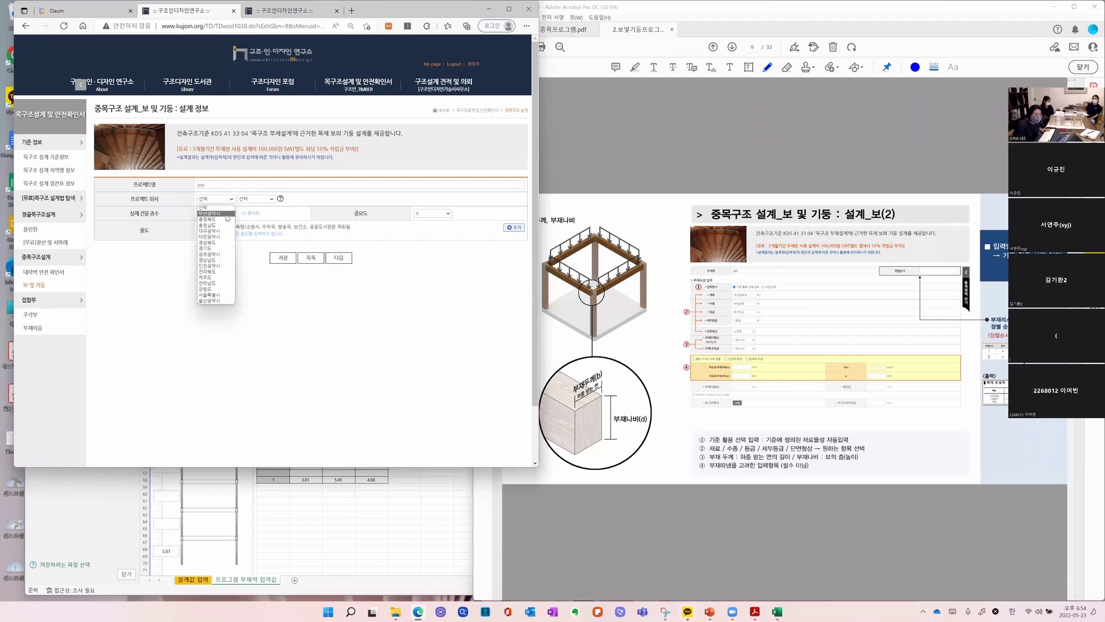
{"action": "left_click", "coordinate": [228, 214]}
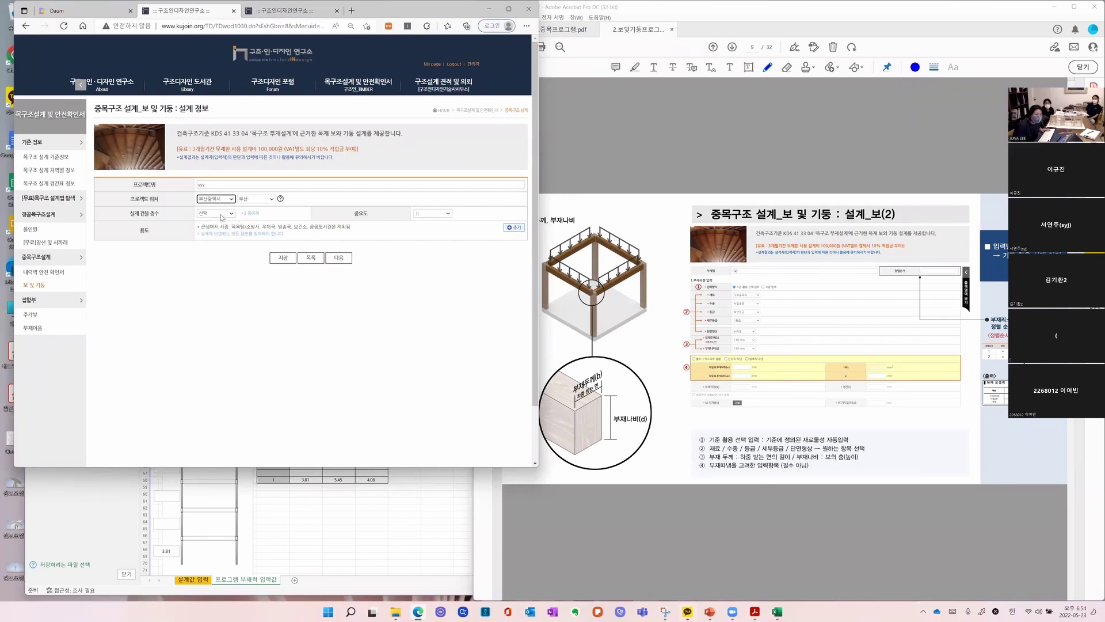
Set the building to 1층, add 단독주택 as its use, and save the design information to proceed to the member design stage
{"action": "left_click", "coordinate": [222, 218]}
{"action": "left_click", "coordinate": [223, 233]}
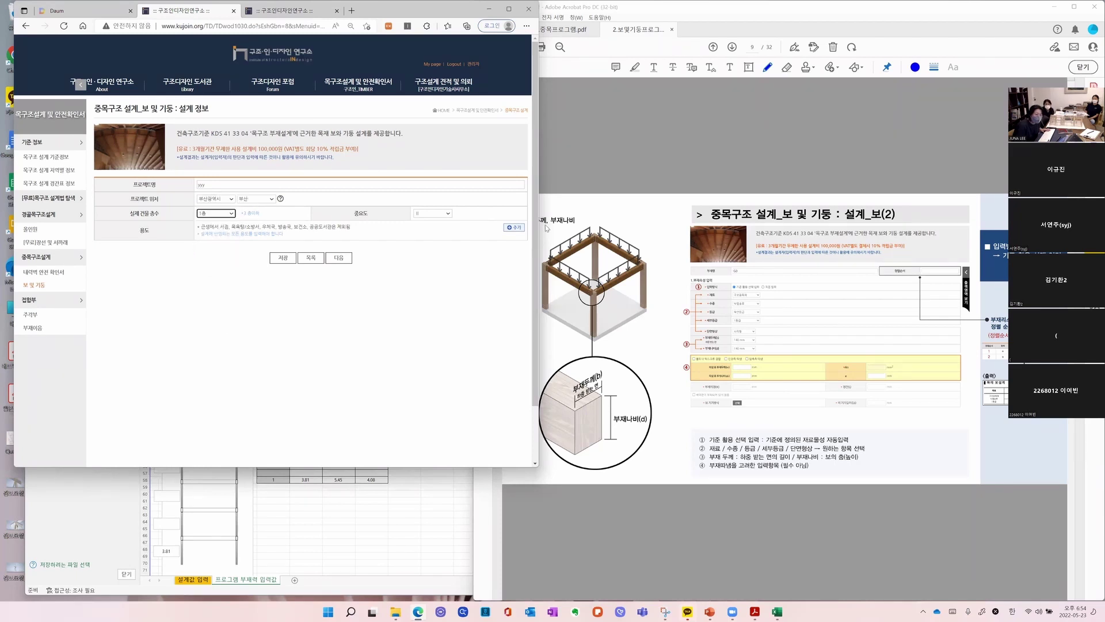
{"action": "left_click", "coordinate": [517, 228]}
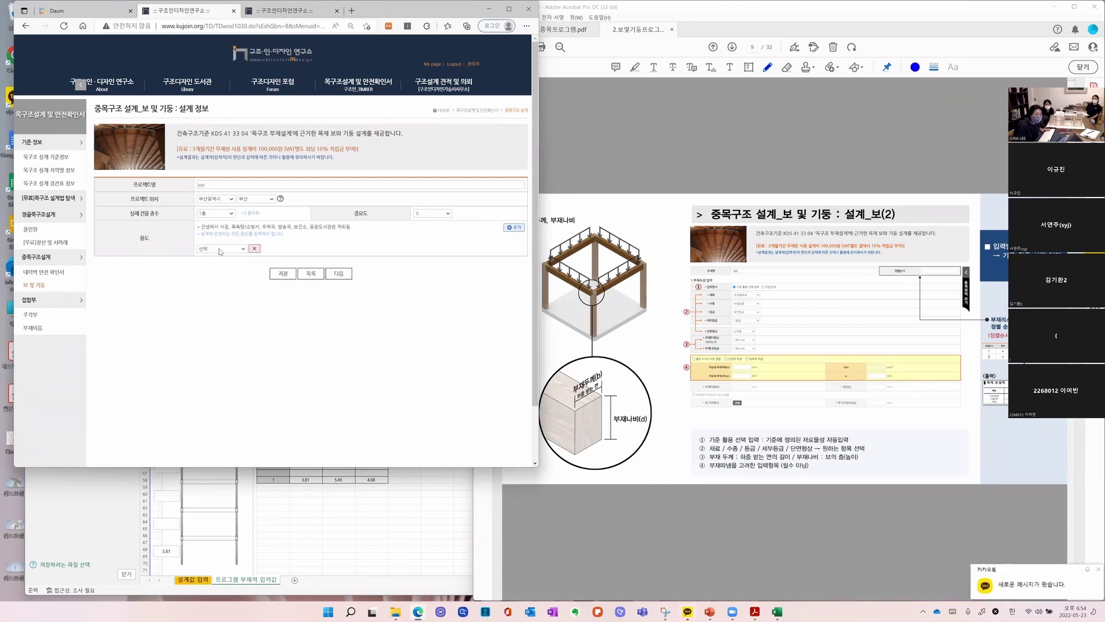
{"action": "left_click", "coordinate": [219, 250]}
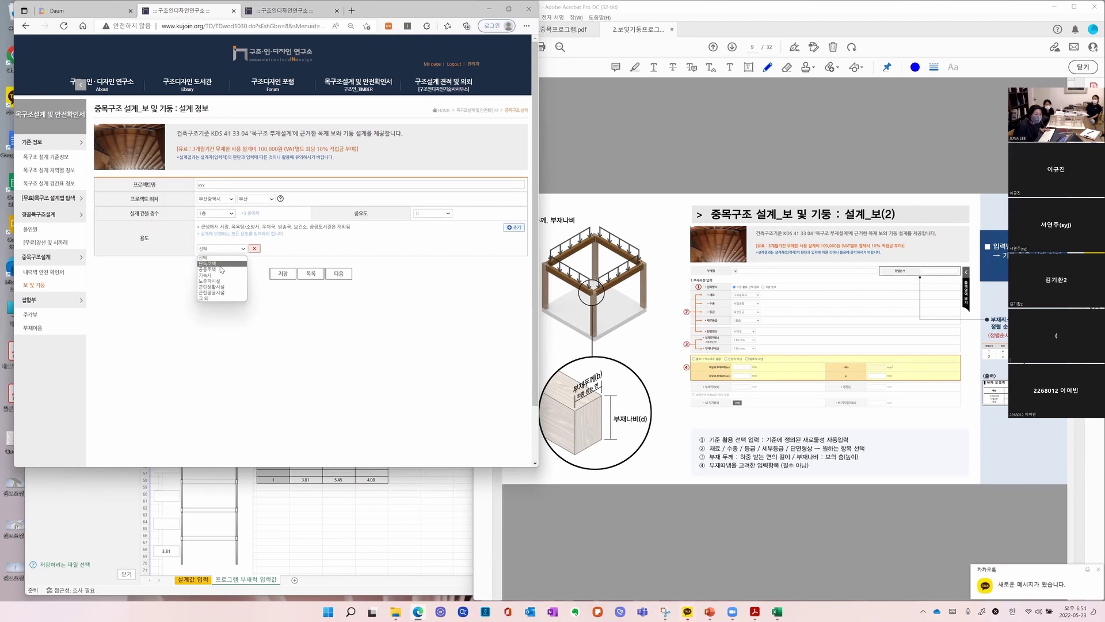
{"action": "left_click", "coordinate": [220, 265]}
{"action": "left_click", "coordinate": [339, 274]}
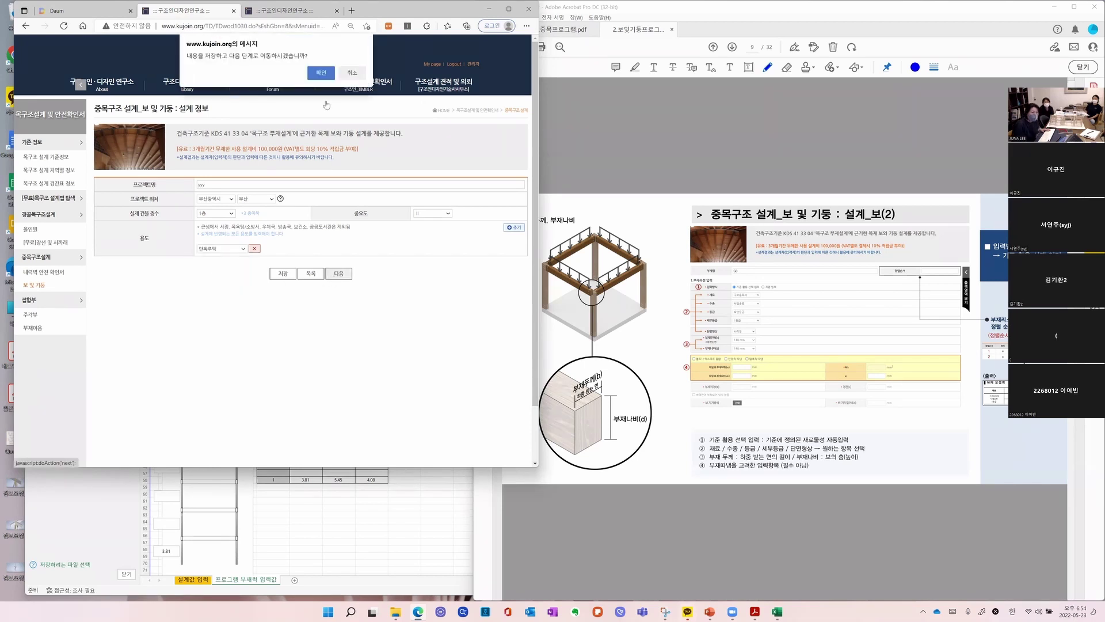
{"action": "left_click", "coordinate": [323, 74]}
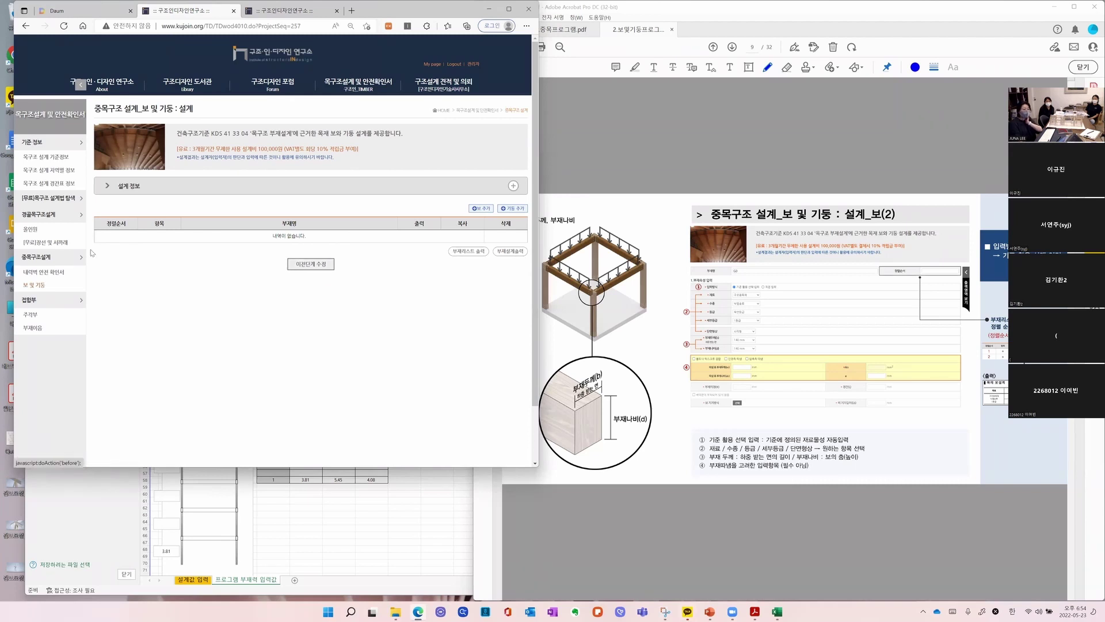
Add a beam (보) to the member list, open its detail form, and name the member G1
{"action": "left_click", "coordinate": [487, 210]}
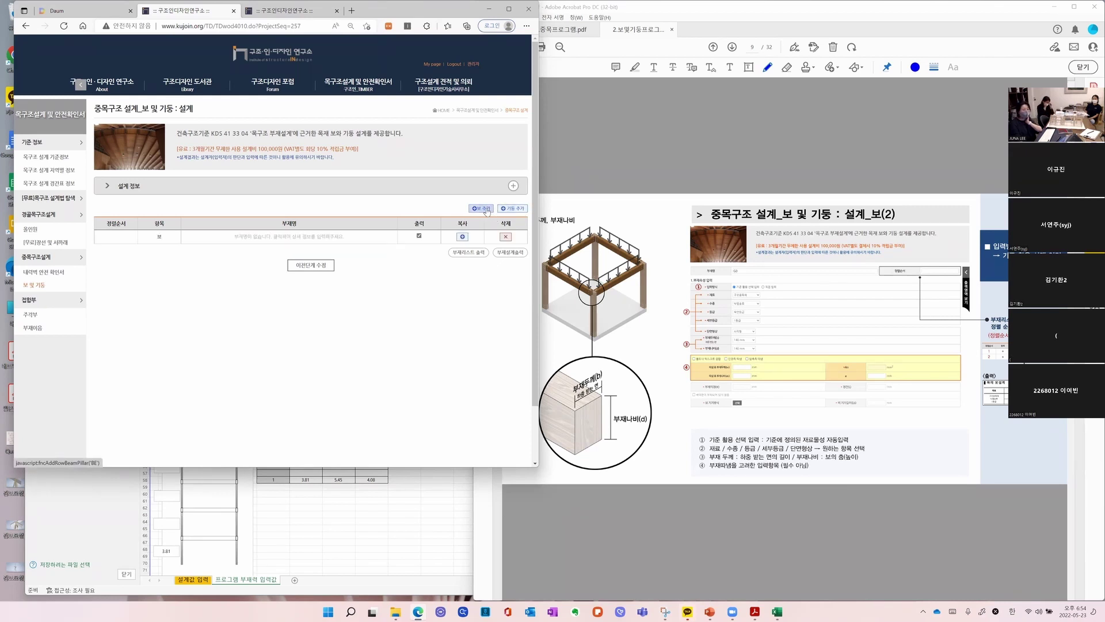
{"action": "left_click", "coordinate": [308, 241]}
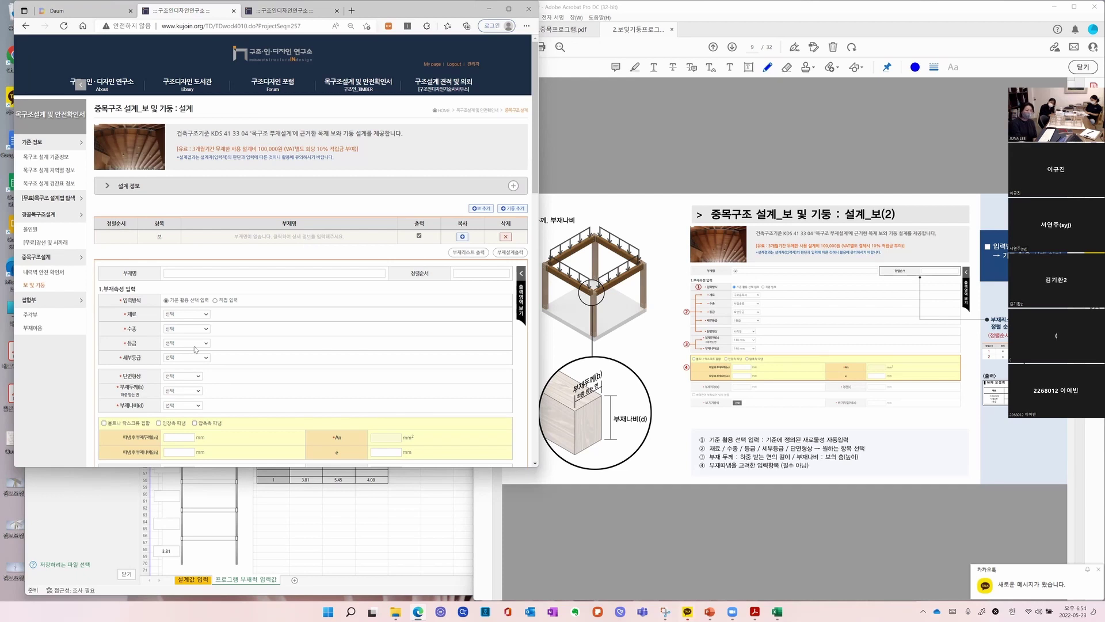
{"action": "left_click", "coordinate": [254, 272]}
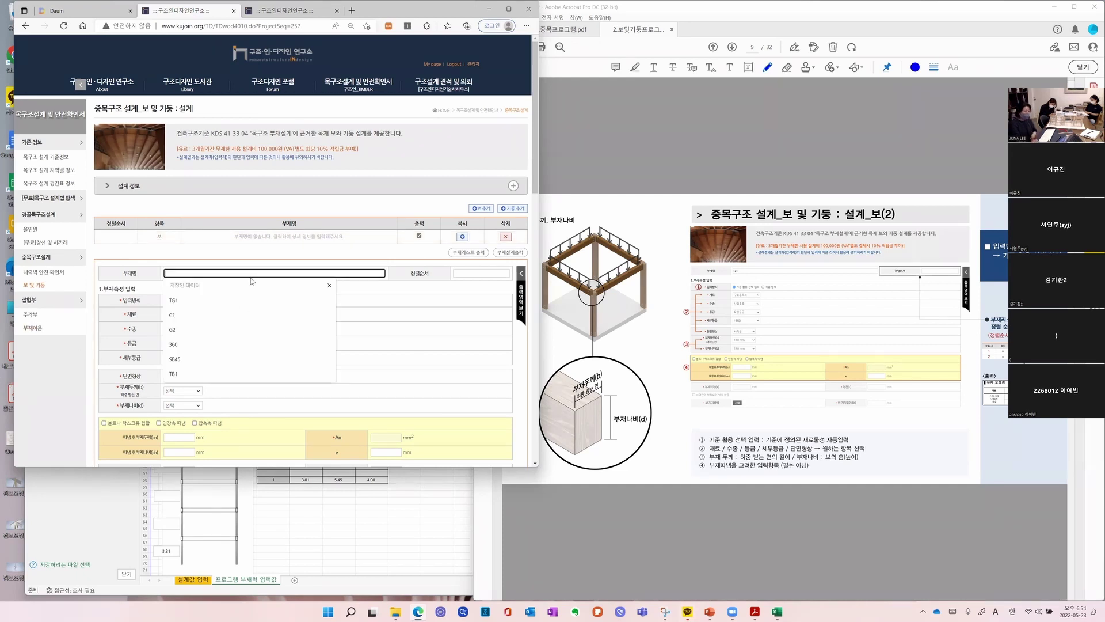
{"action": "type", "text": "G1"}
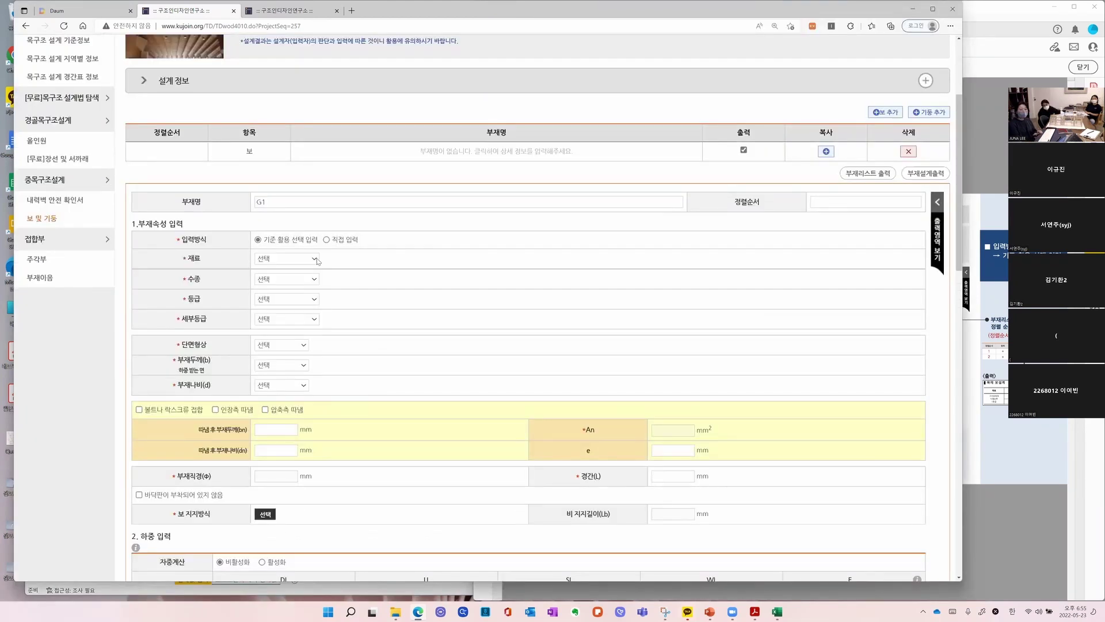
Set beam G1's material to 집성재 and its species to 삼나무류
{"action": "left_click", "coordinate": [316, 260]}
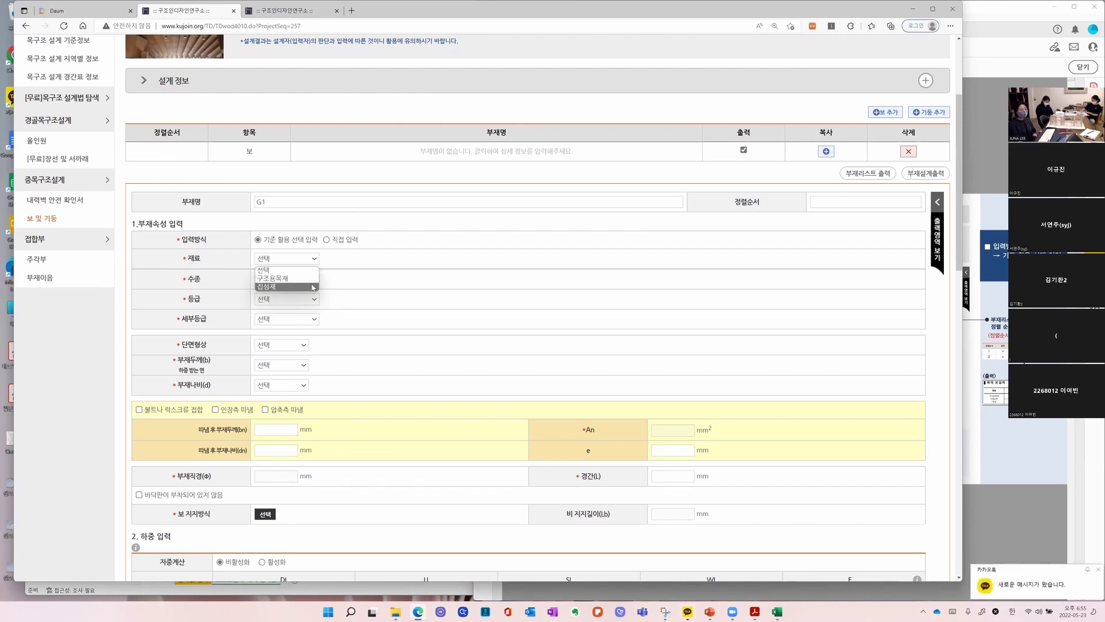
{"action": "left_click", "coordinate": [313, 287]}
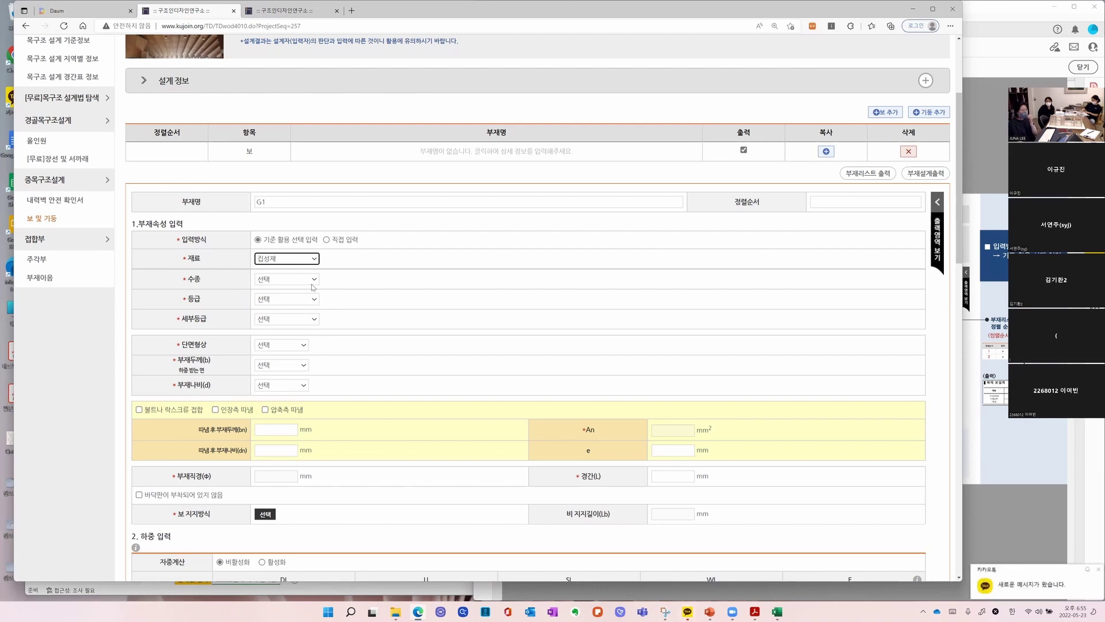
{"action": "left_click", "coordinate": [314, 280]}
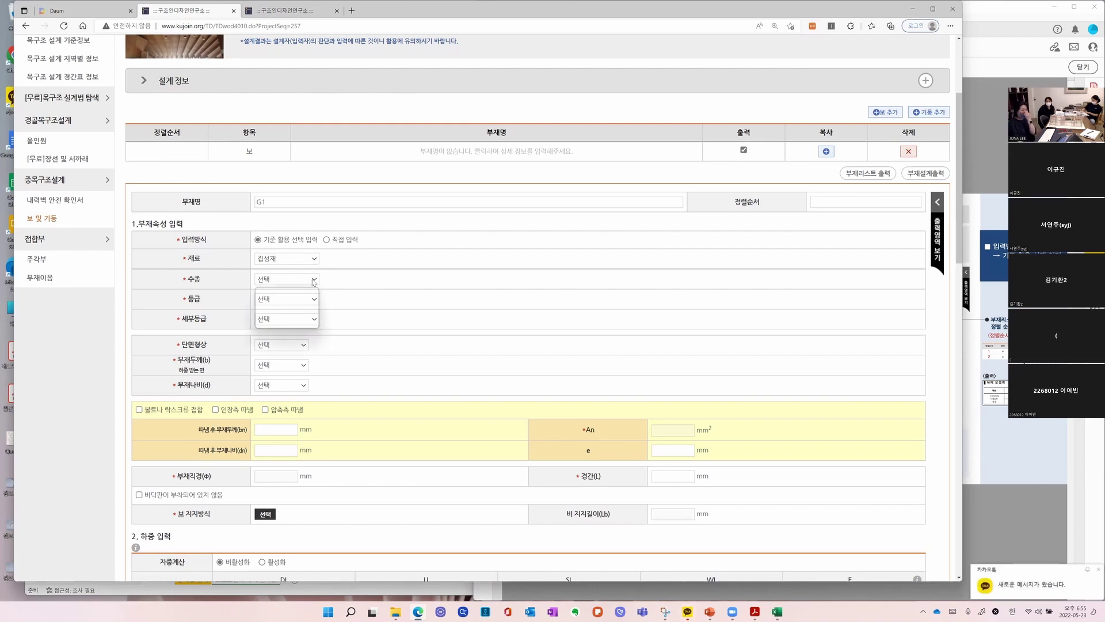
{"action": "left_click", "coordinate": [313, 300]}
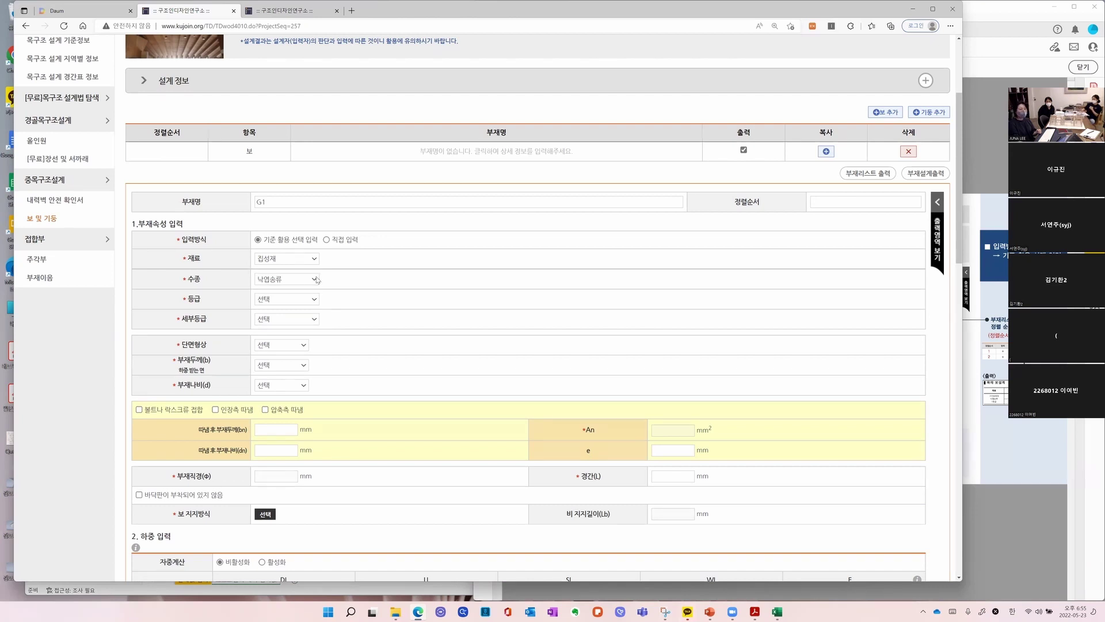
{"action": "left_click", "coordinate": [314, 279]}
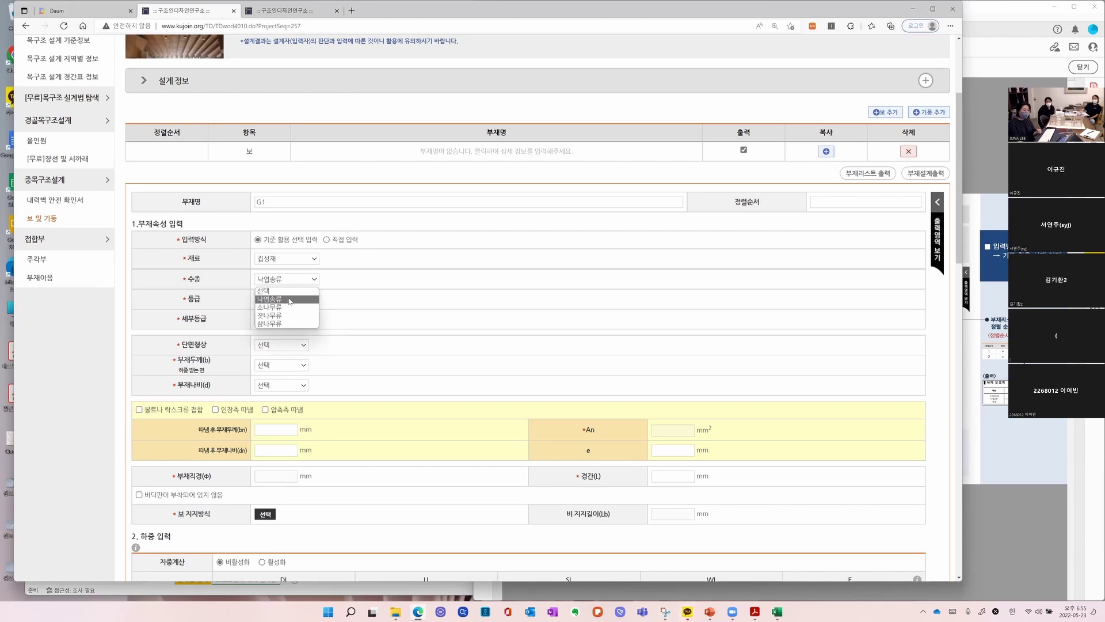
{"action": "left_click", "coordinate": [283, 324]}
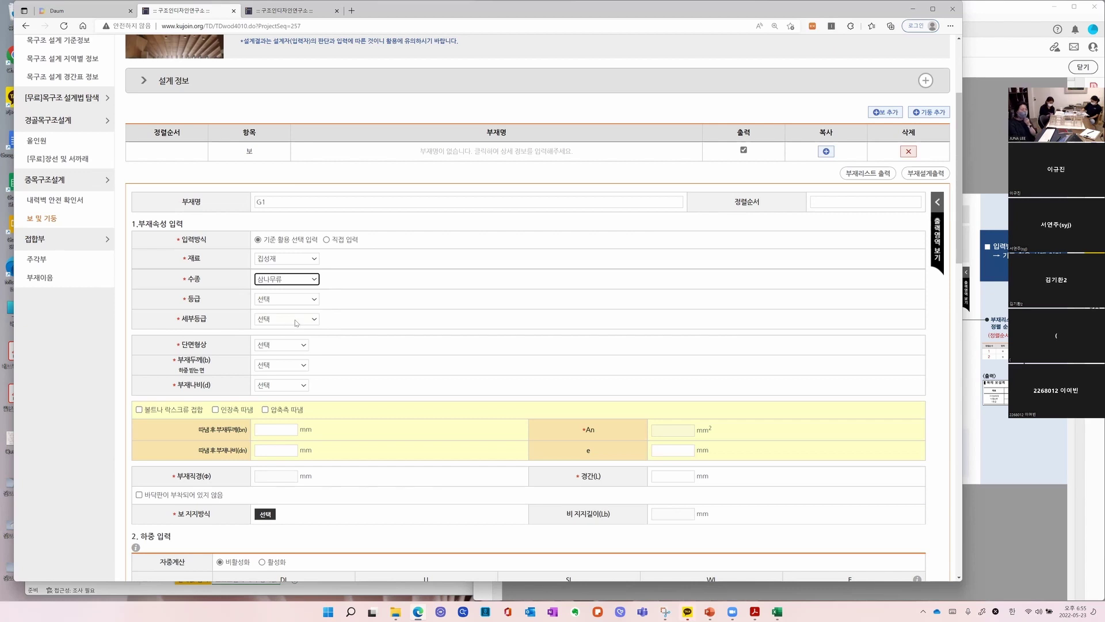
Set beam G1's grade to 대칭다른등급구성 and its detailed grade to 10S-30B
{"action": "left_click", "coordinate": [302, 300]}
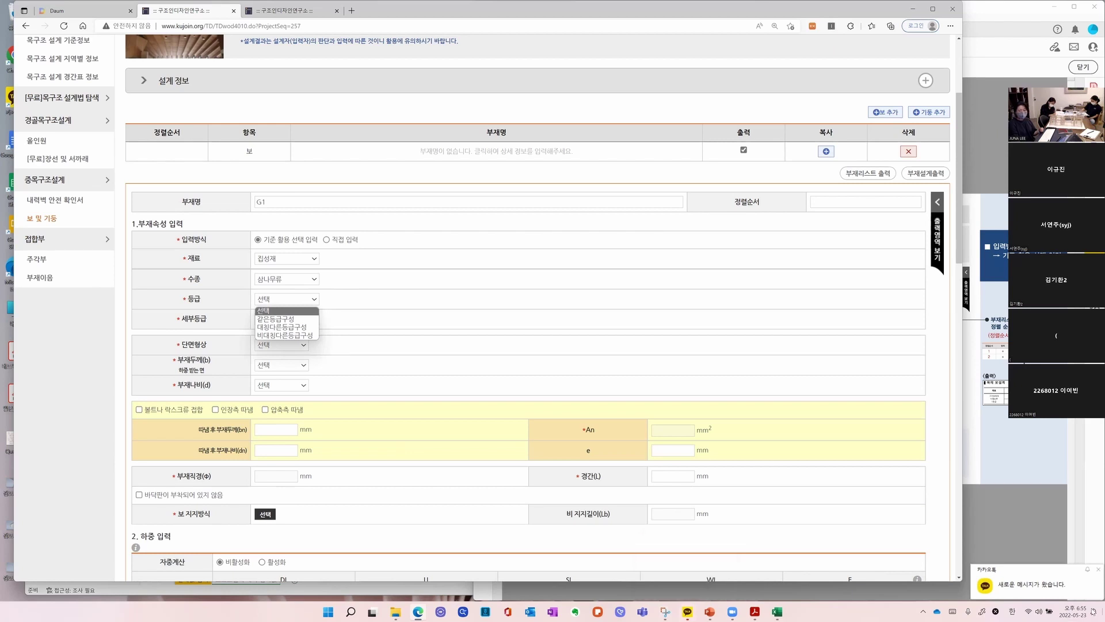
{"action": "left_click", "coordinate": [1087, 573]}
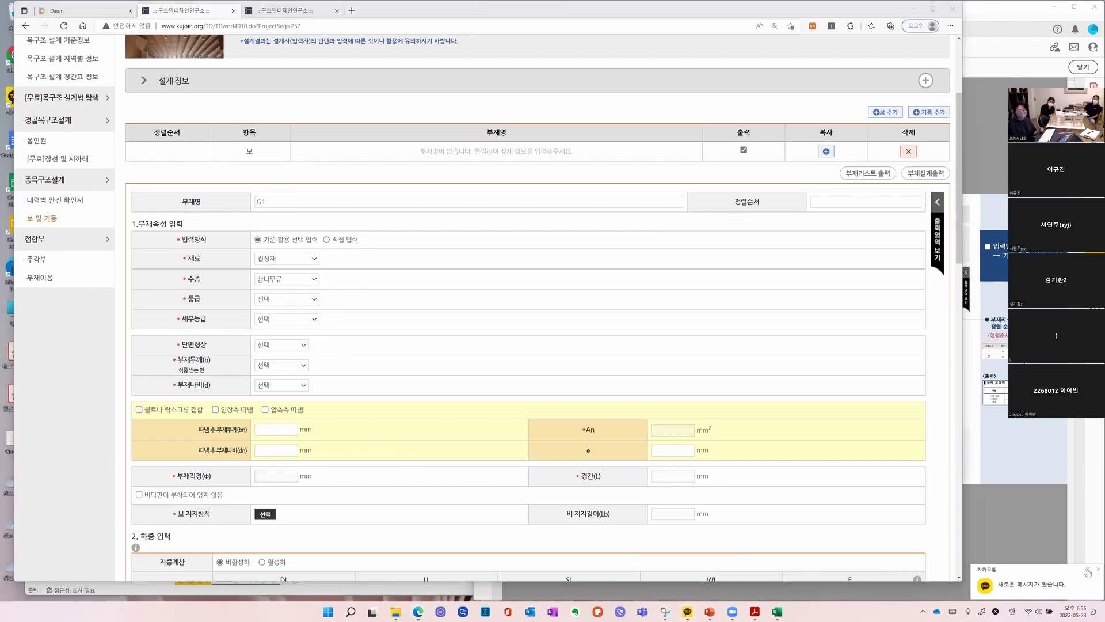
{"action": "left_click", "coordinate": [349, 342]}
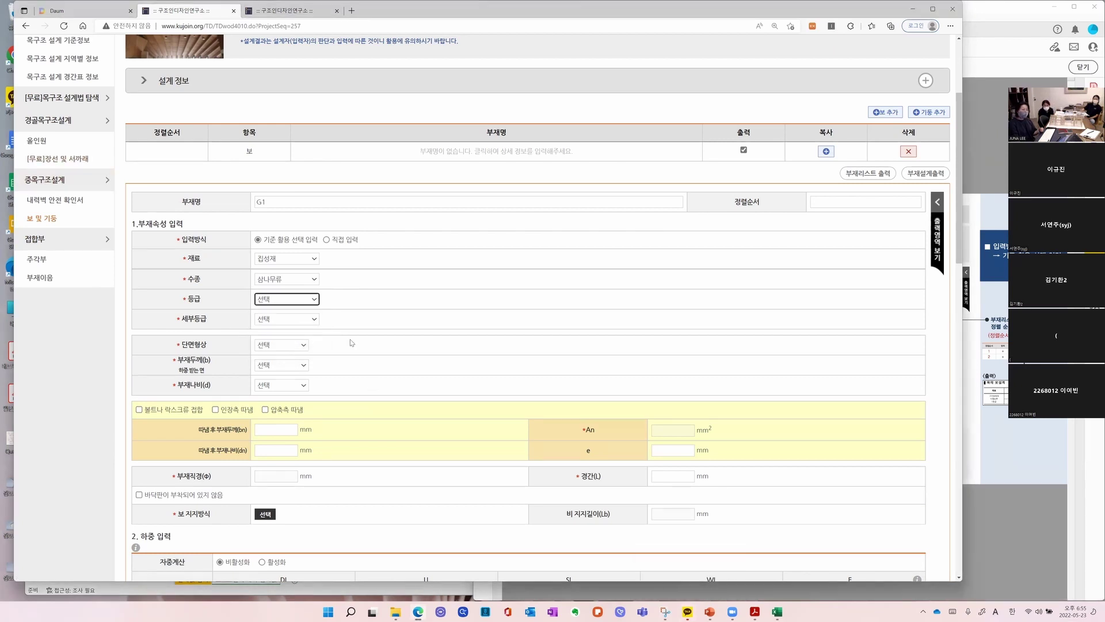
{"action": "left_click", "coordinate": [318, 300]}
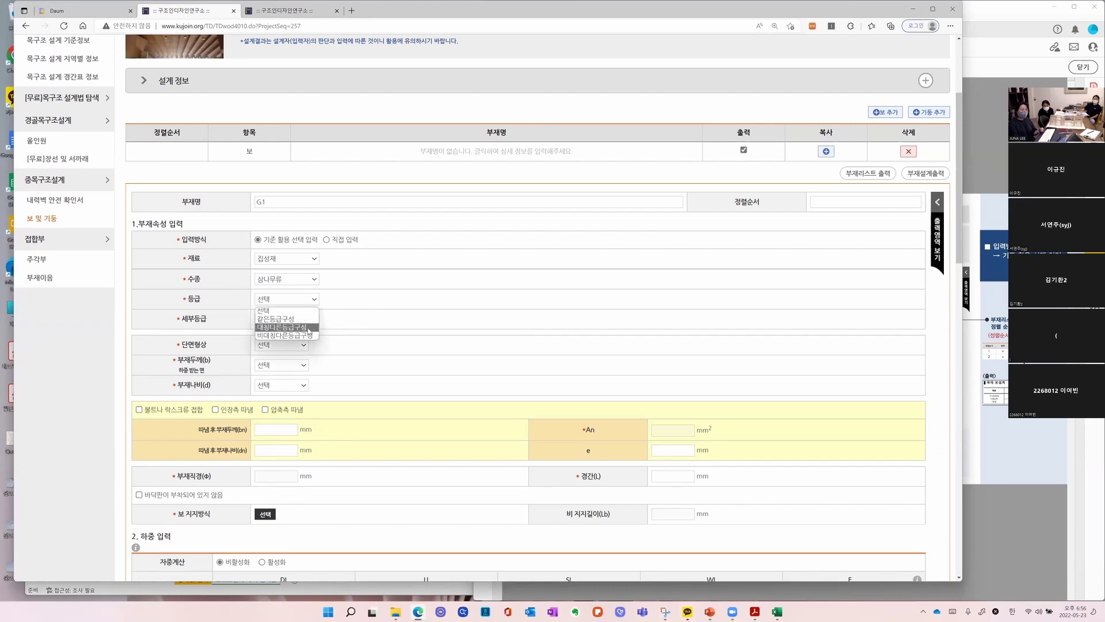
{"action": "left_click", "coordinate": [308, 329]}
{"action": "left_click", "coordinate": [311, 323]}
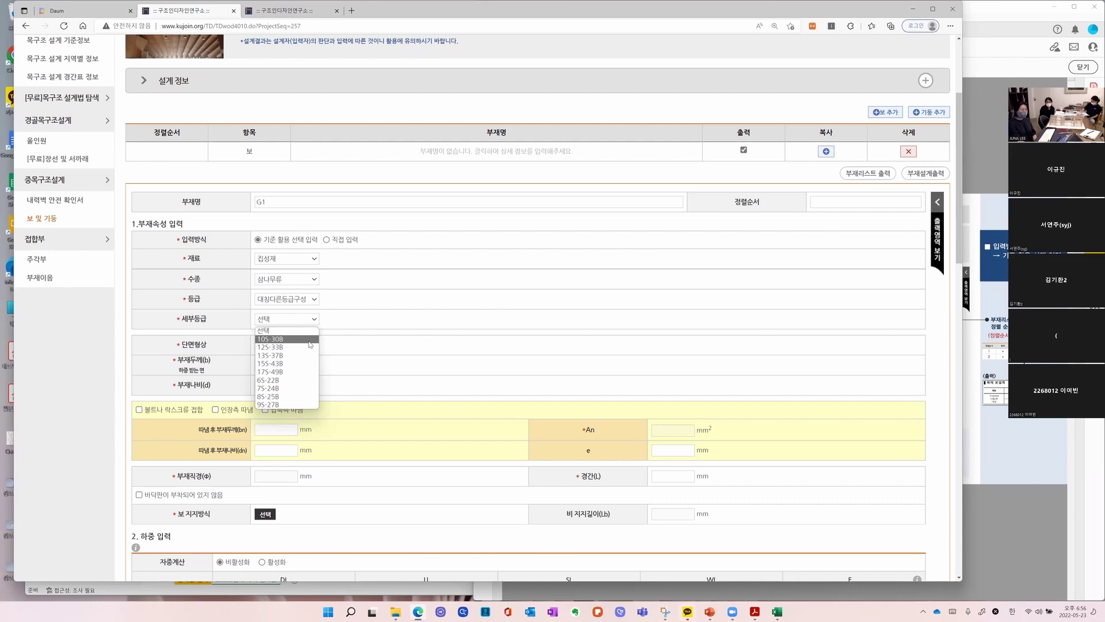
{"action": "left_click", "coordinate": [310, 344]}
{"action": "left_click", "coordinate": [315, 318]}
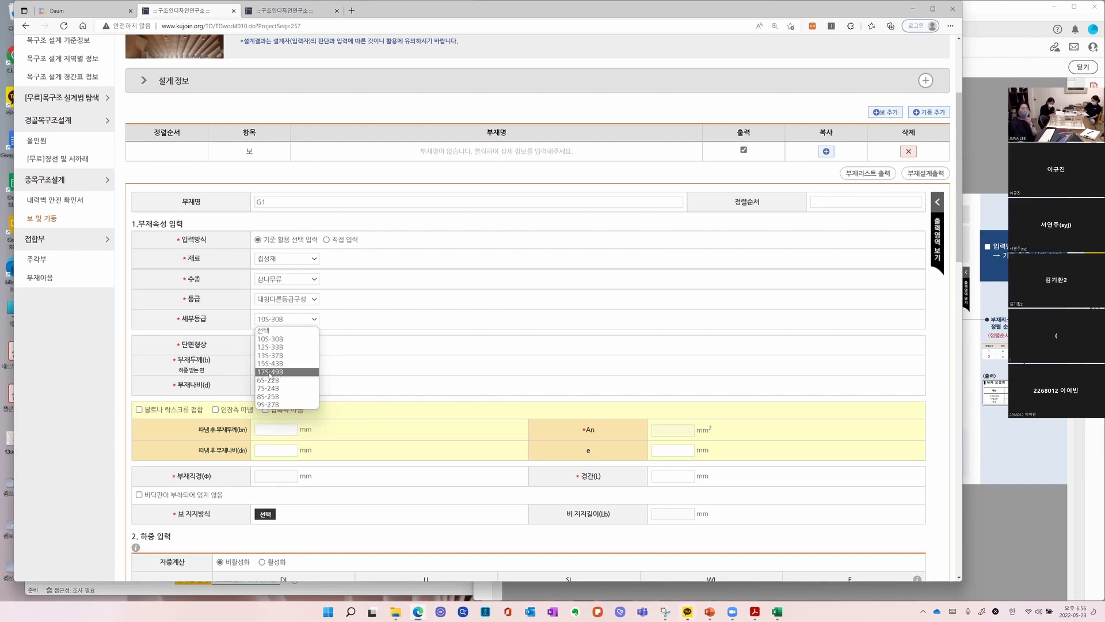
{"action": "left_click", "coordinate": [279, 340]}
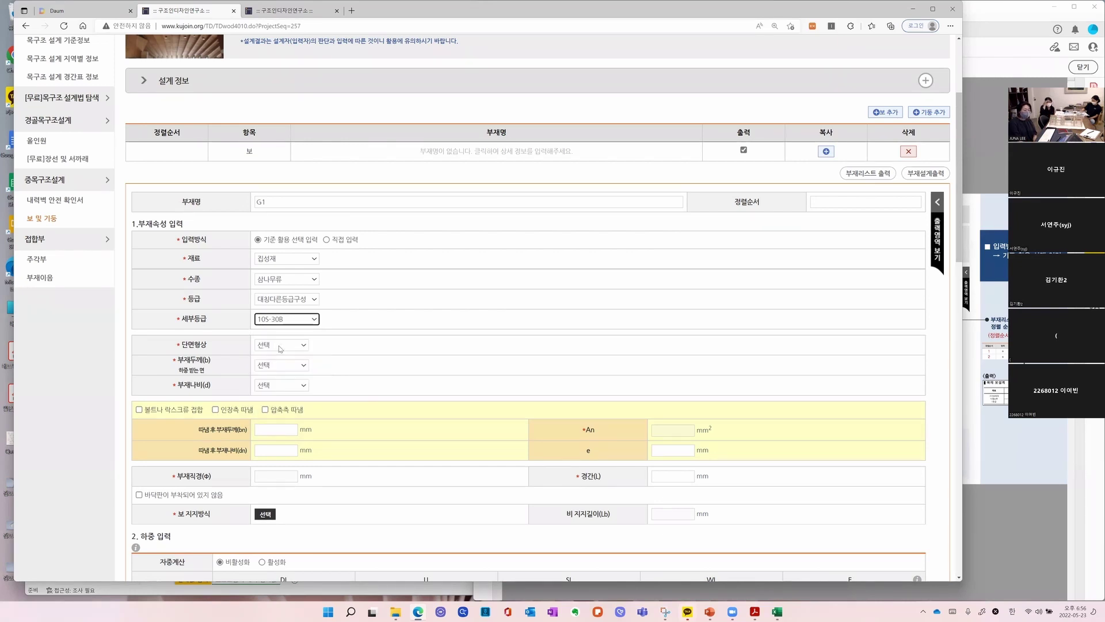
Set beam G1's section shape to 사각형 and its member thickness (b) to 140 mm, consulting the PDF manual's thickness and depth figure
{"action": "left_click", "coordinate": [280, 348]}
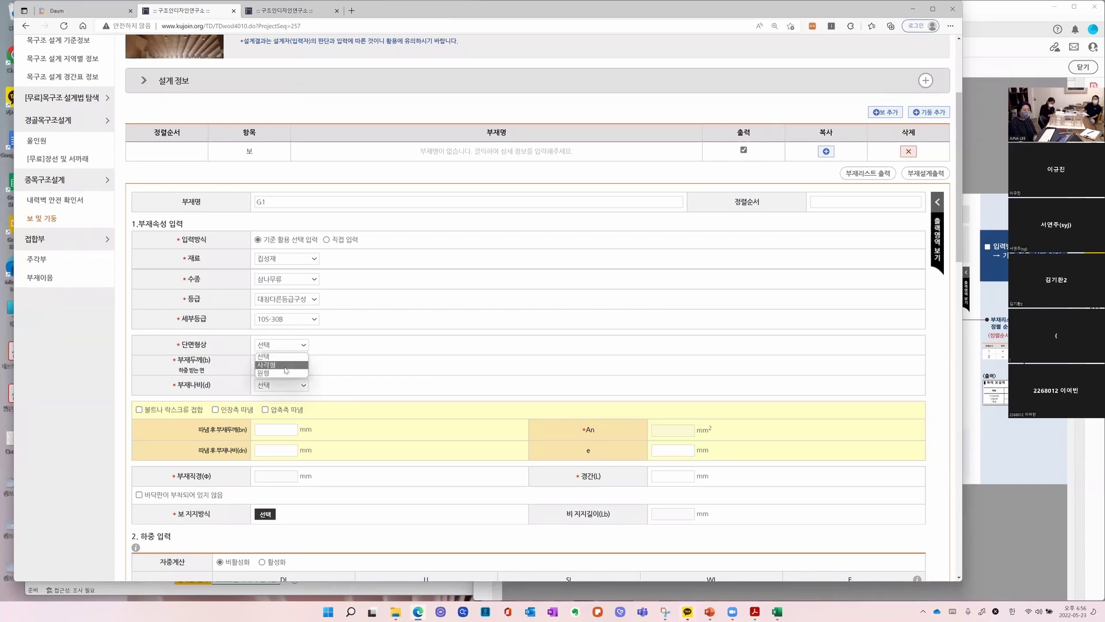
{"action": "left_click", "coordinate": [286, 369]}
{"action": "left_click", "coordinate": [291, 365]}
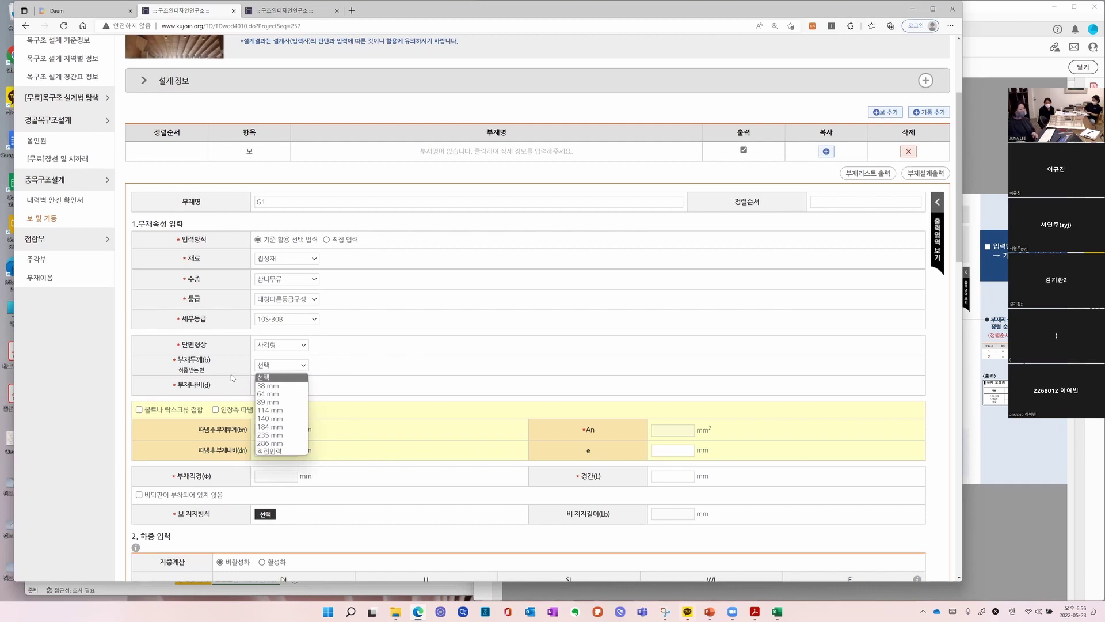
{"action": "left_click", "coordinate": [1060, 461]}
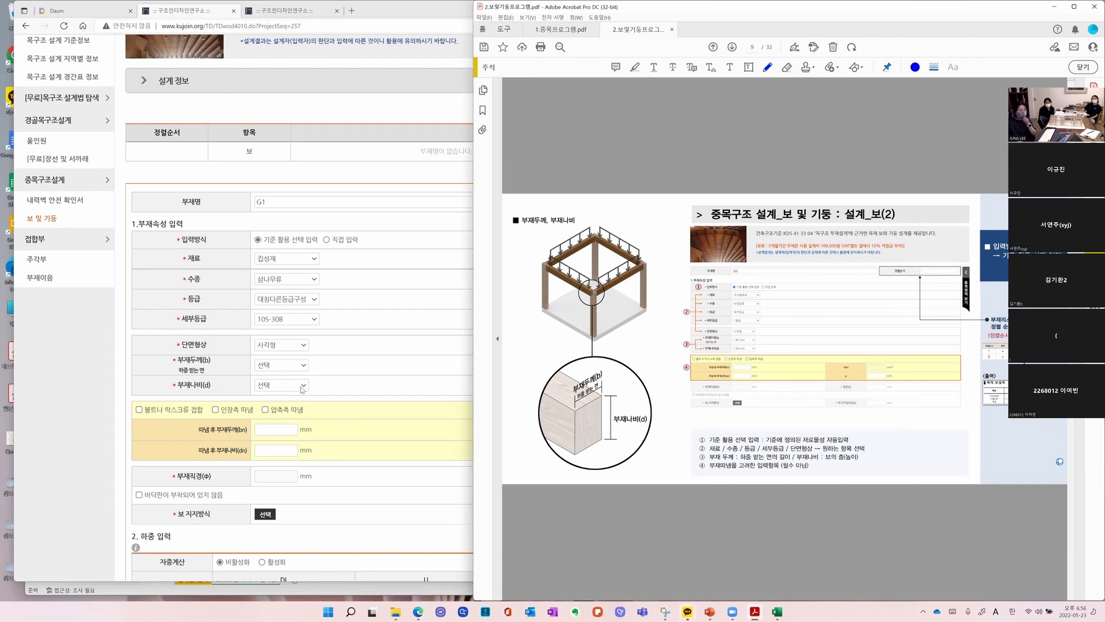
{"action": "left_click", "coordinate": [304, 366]}
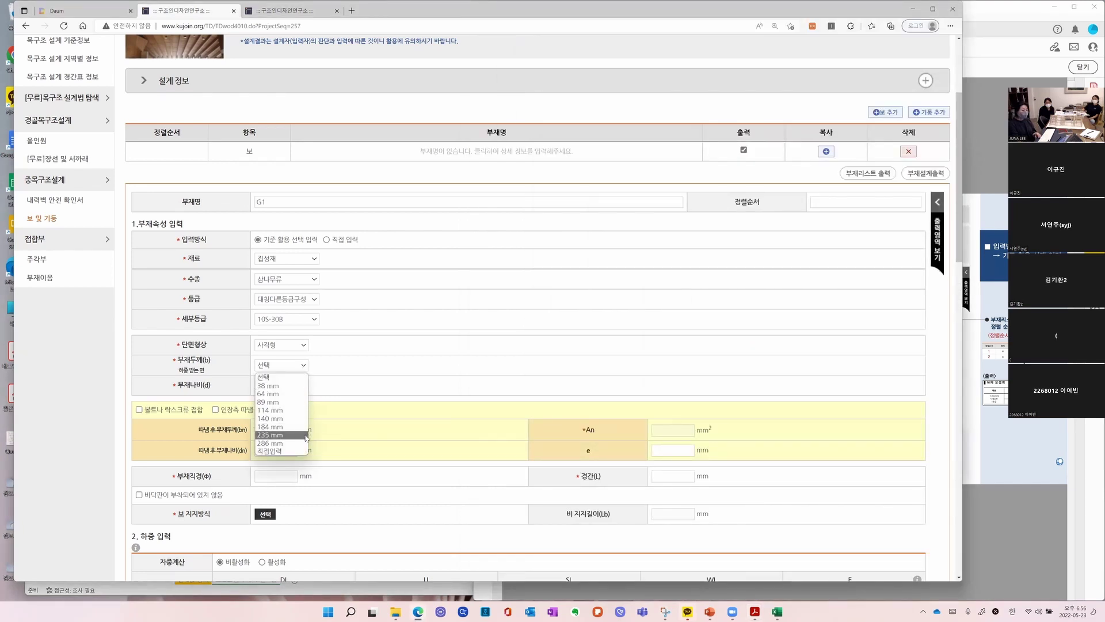
{"action": "left_click", "coordinate": [292, 418]}
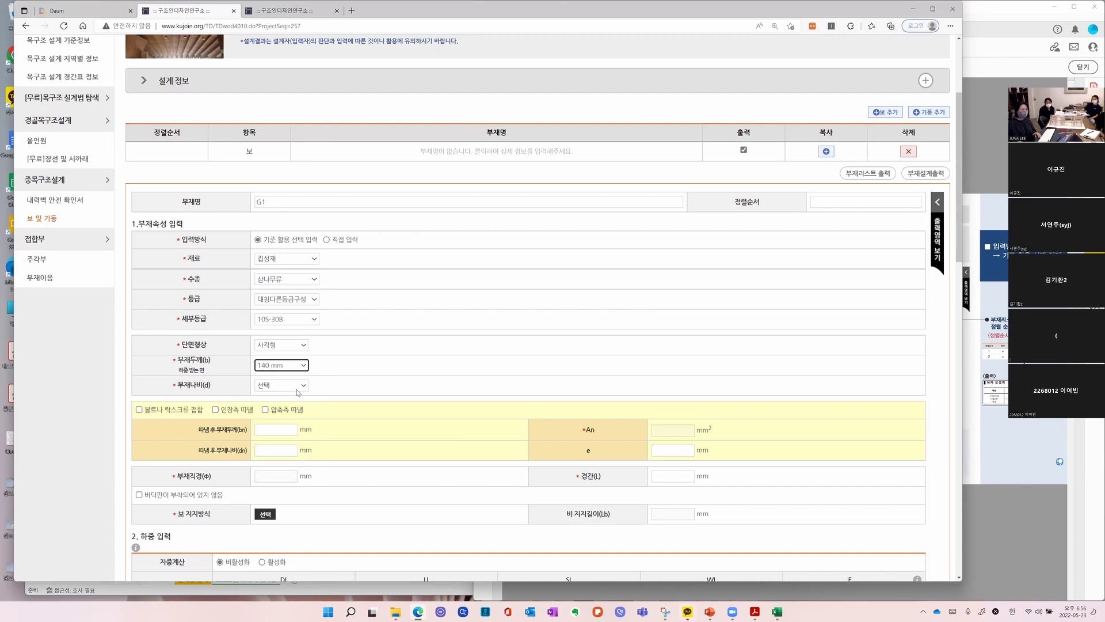
Switch beam G1's member depth (부재나비 d) to 직접입력 and set it to 300 mm
{"action": "left_click", "coordinate": [296, 389]}
{"action": "left_click", "coordinate": [297, 473]}
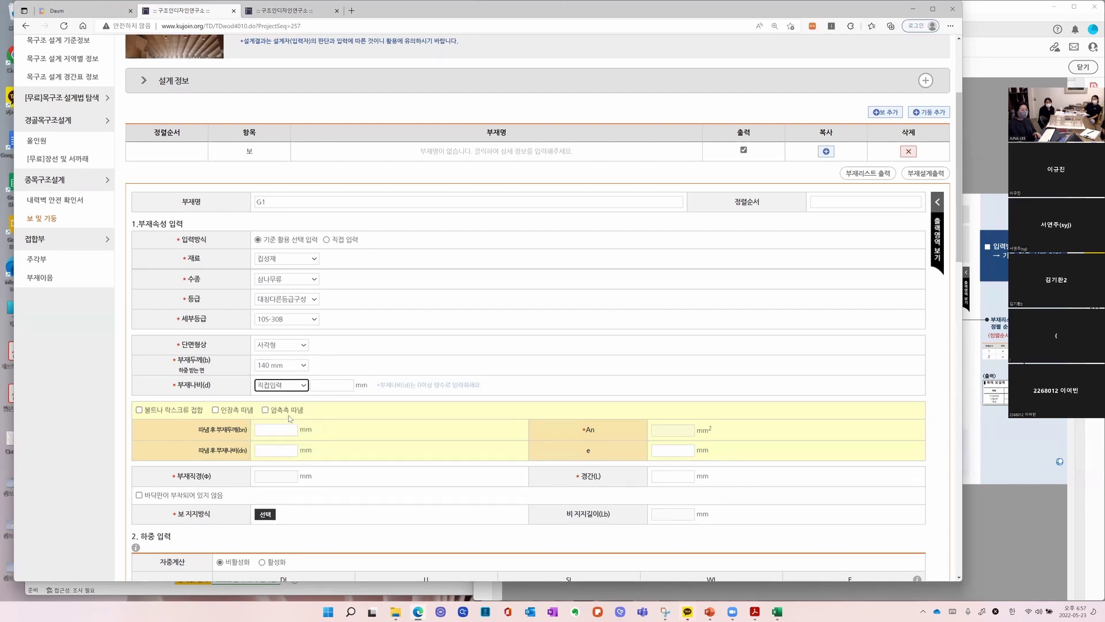
{"action": "left_click", "coordinate": [322, 386]}
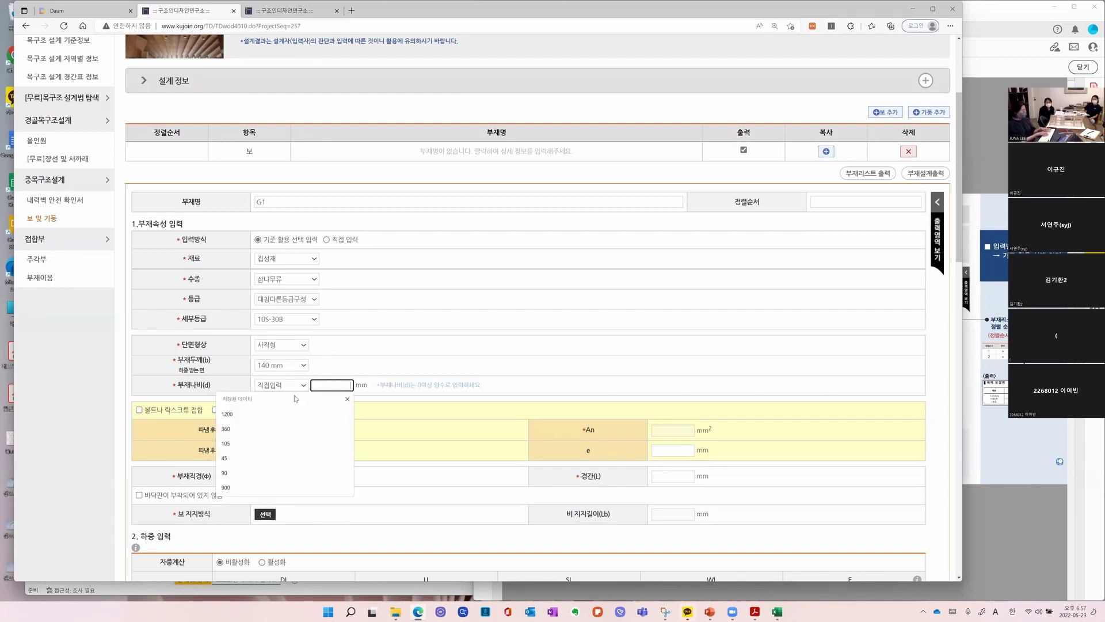
{"action": "type", "text": "6"}
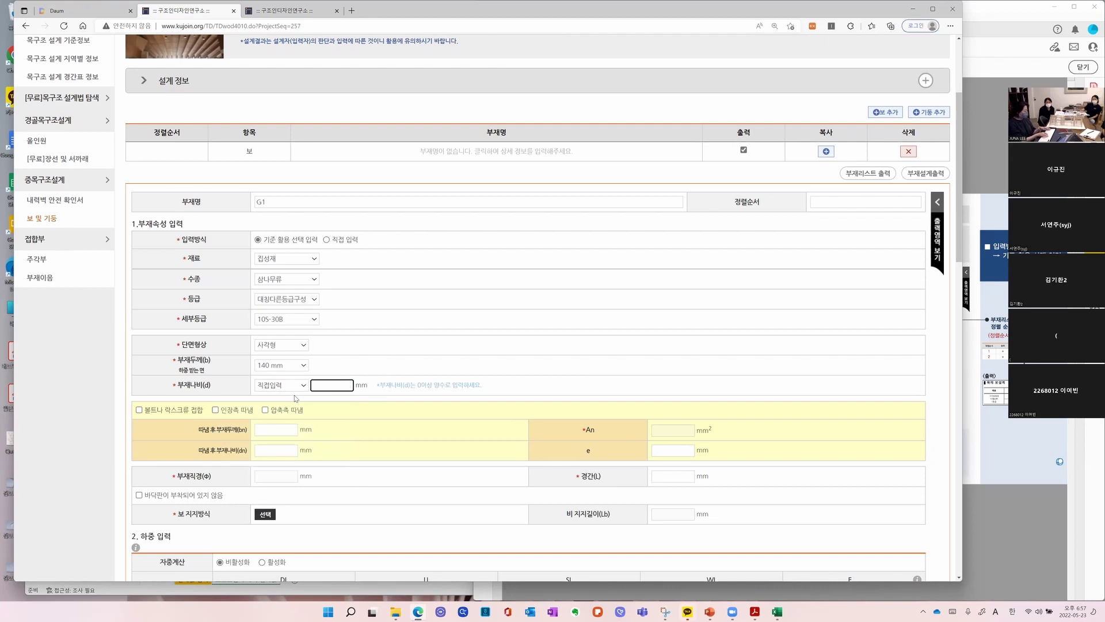
{"action": "type", "text": "300"}
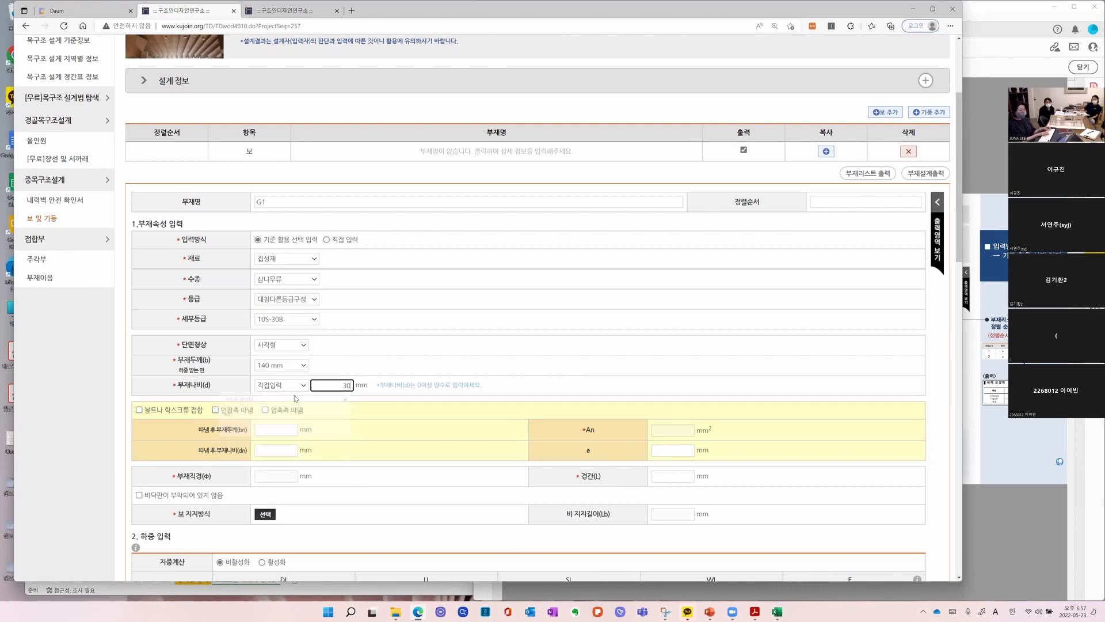
{"action": "left_click", "coordinate": [335, 411]}
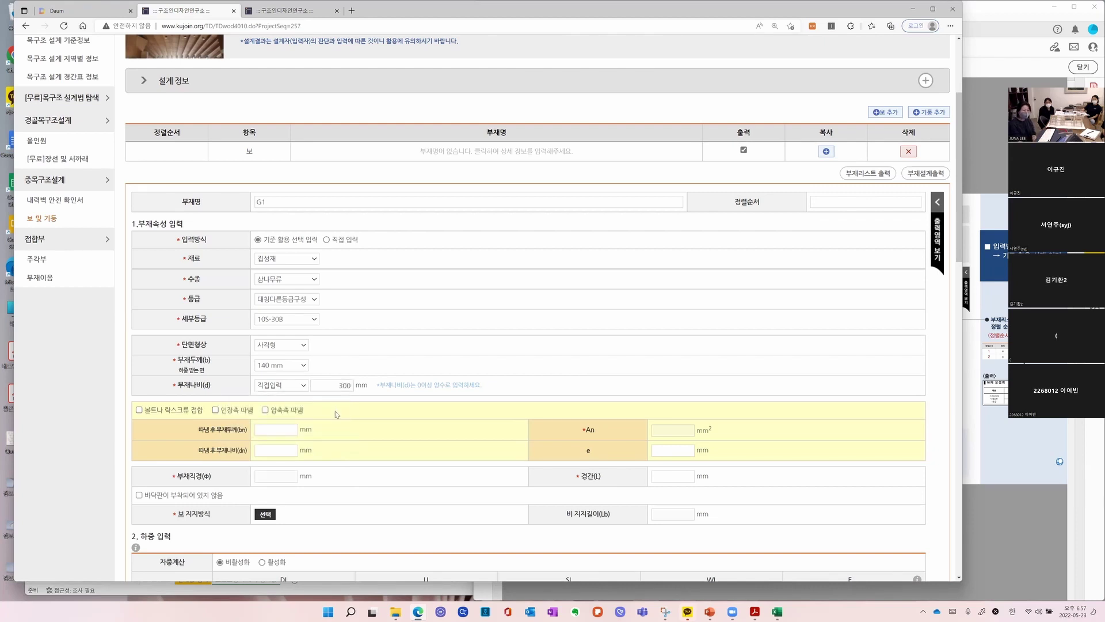
Set beam G1's span (경간 L) to 3300 mm
{"action": "scroll", "coordinate": [336, 411], "scroll_direction": "down", "scroll_amount": 2}
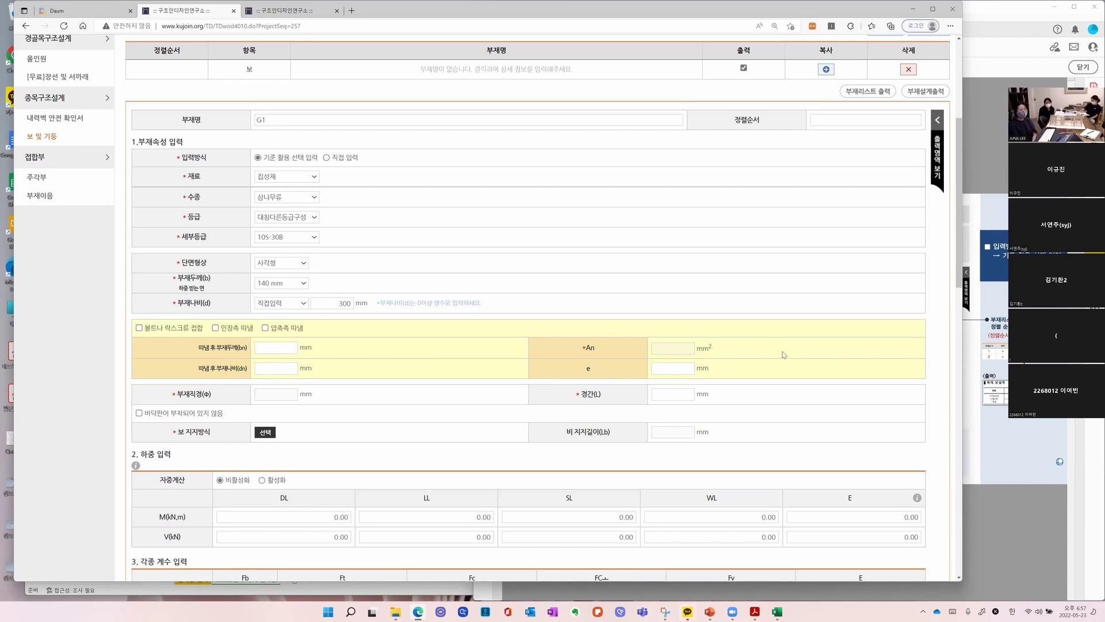
{"action": "scroll", "coordinate": [779, 360], "scroll_direction": "down", "scroll_amount": 1}
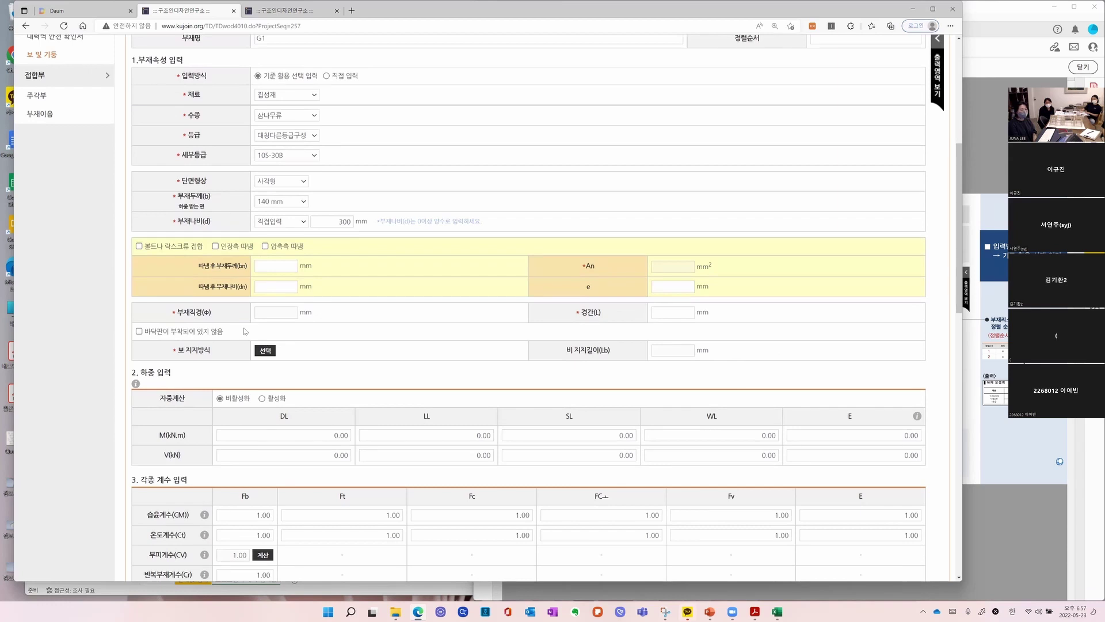
{"action": "left_click", "coordinate": [688, 310]}
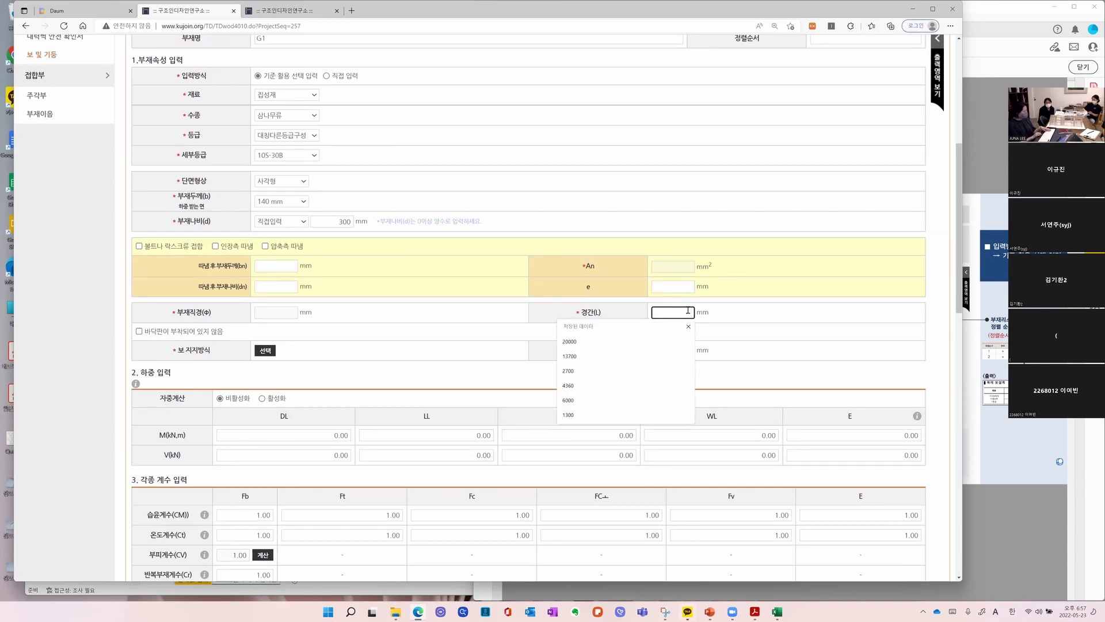
{"action": "type", "text": "3300"}
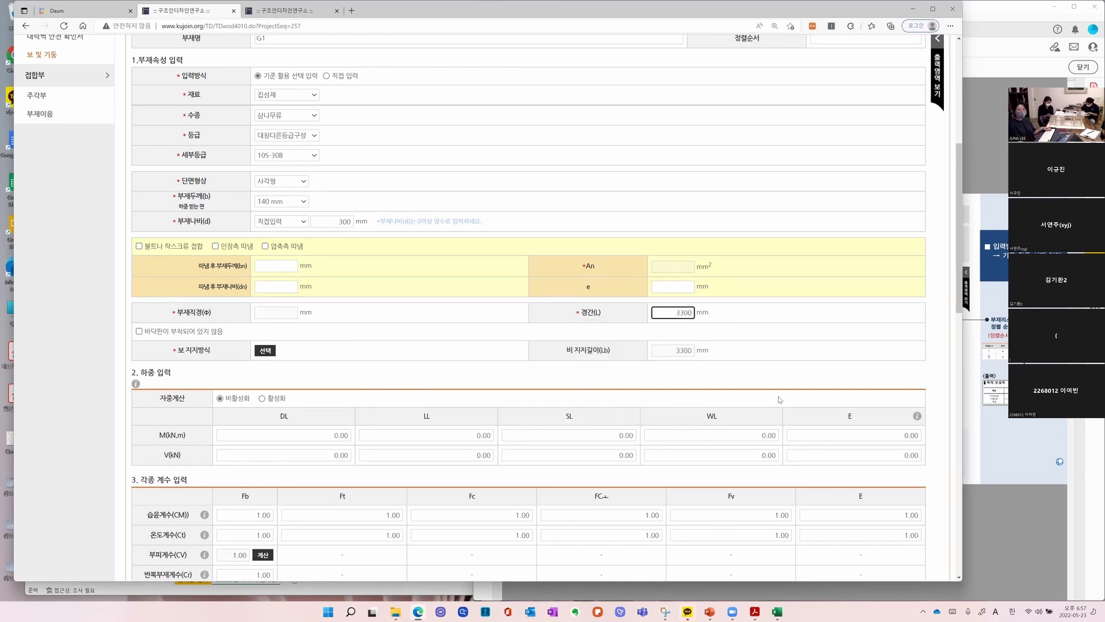
{"action": "left_click", "coordinate": [772, 352]}
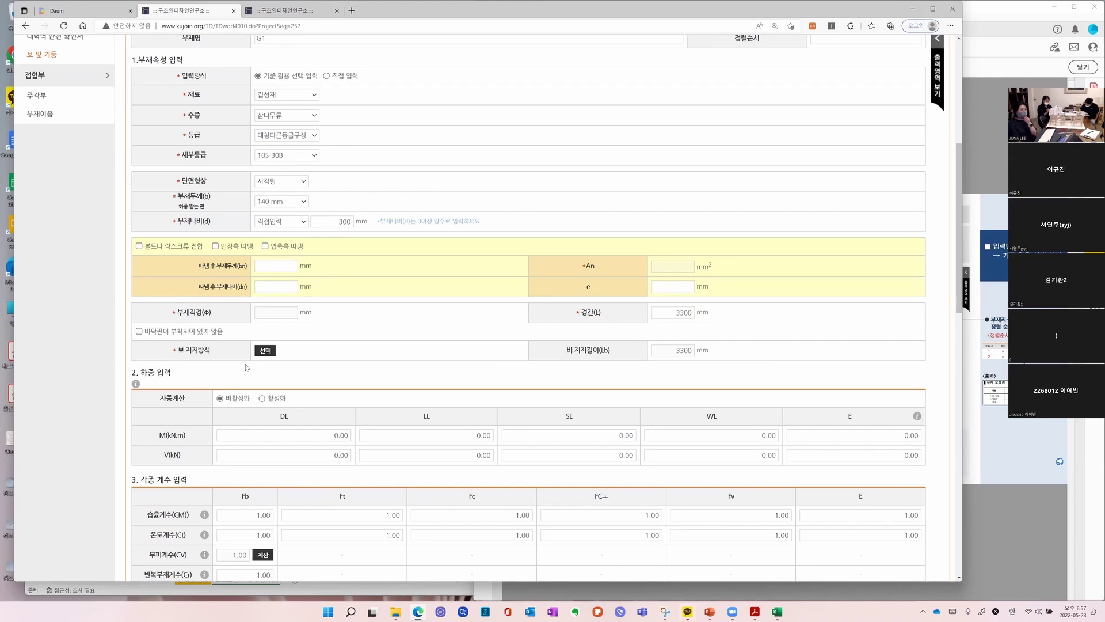
Set beam G1's support condition (보 지지방식) to 단순보 with 등분포하중, consulting the PDF manual's roof framing plan
{"action": "left_click", "coordinate": [264, 351]}
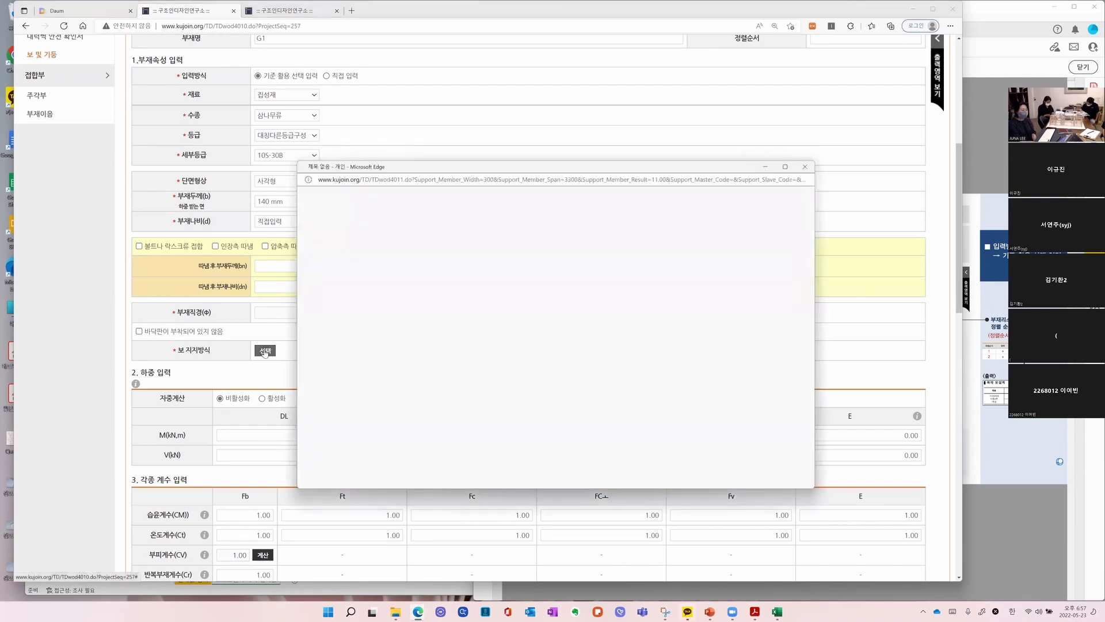
{"action": "scroll", "coordinate": [461, 314], "scroll_direction": "down", "scroll_amount": 1}
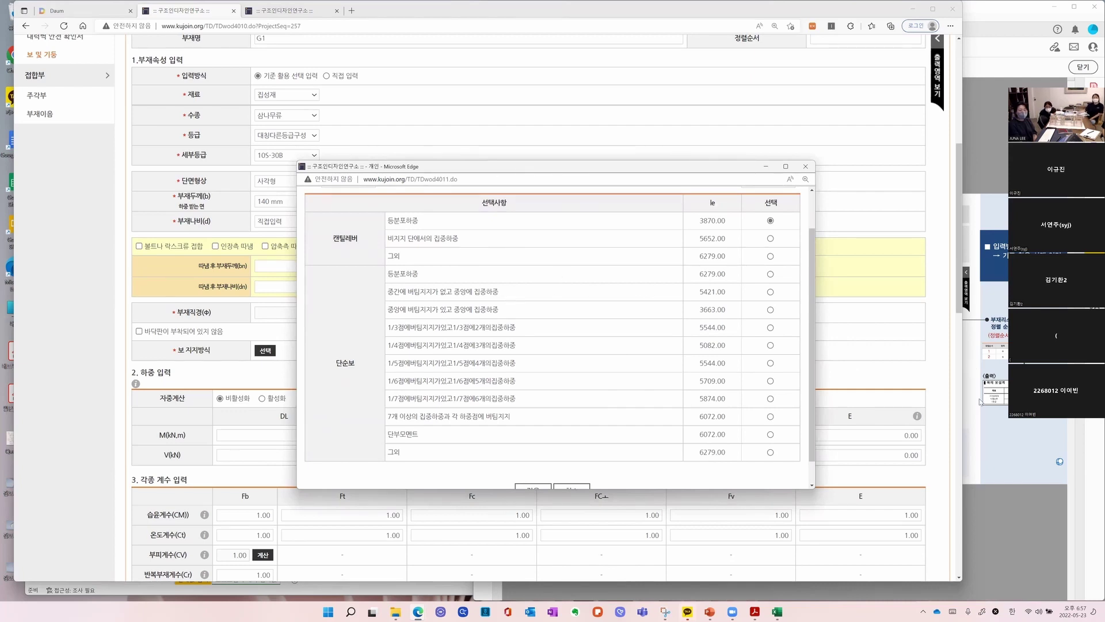
{"action": "left_click", "coordinate": [976, 373]}
{"action": "scroll", "coordinate": [655, 372], "scroll_direction": "down", "scroll_amount": 3}
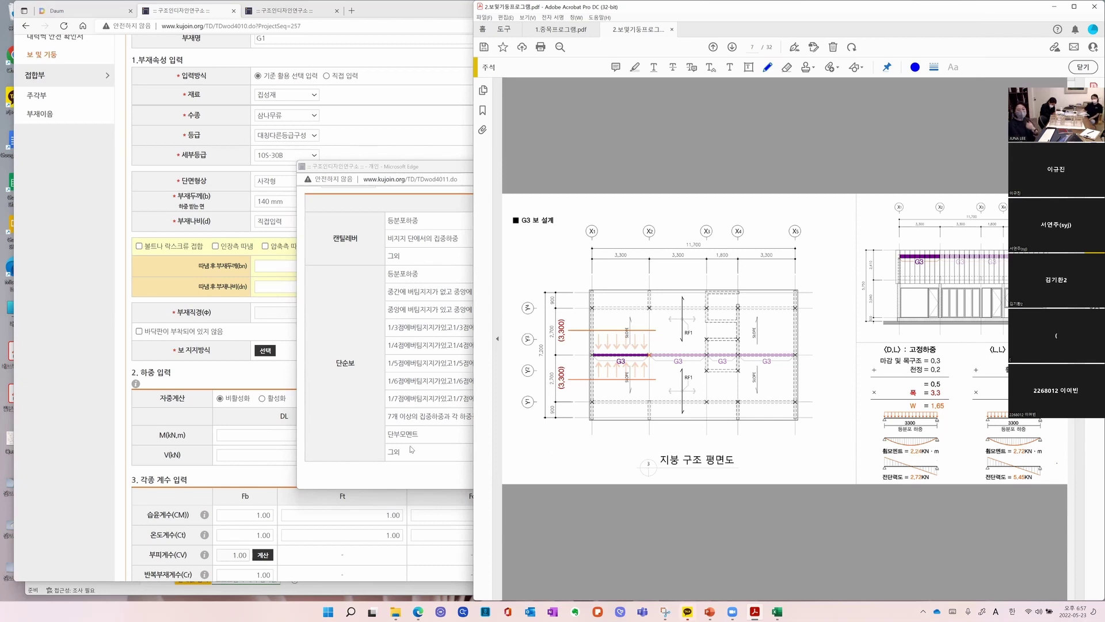
{"action": "left_click", "coordinate": [430, 482]}
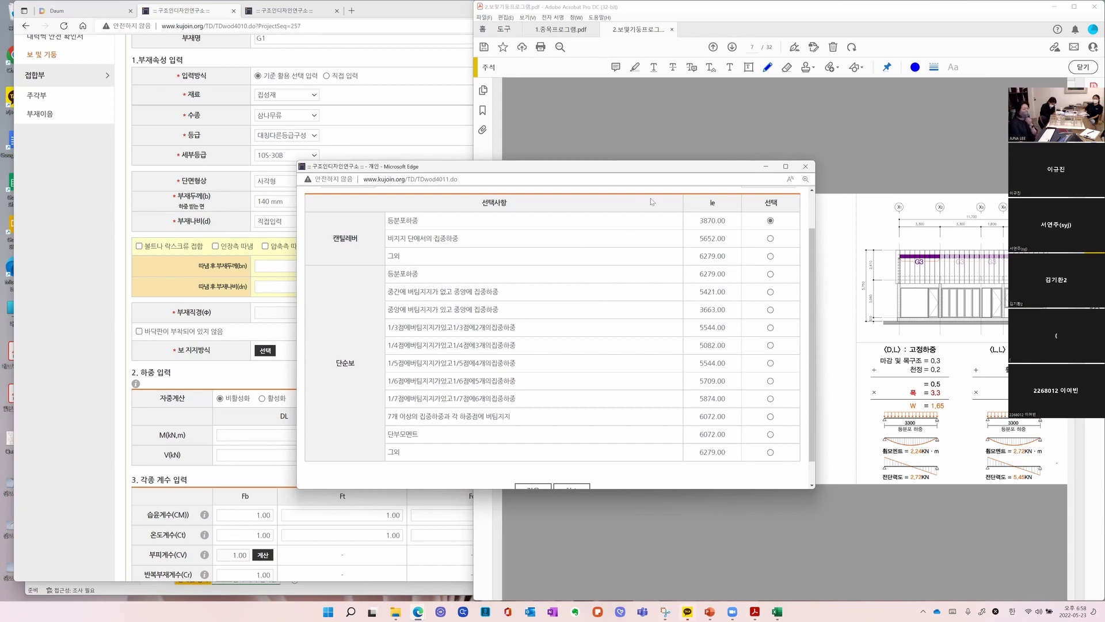
{"action": "left_click_drag", "start_coordinate": [670, 162], "coordinate": [805, 157]}
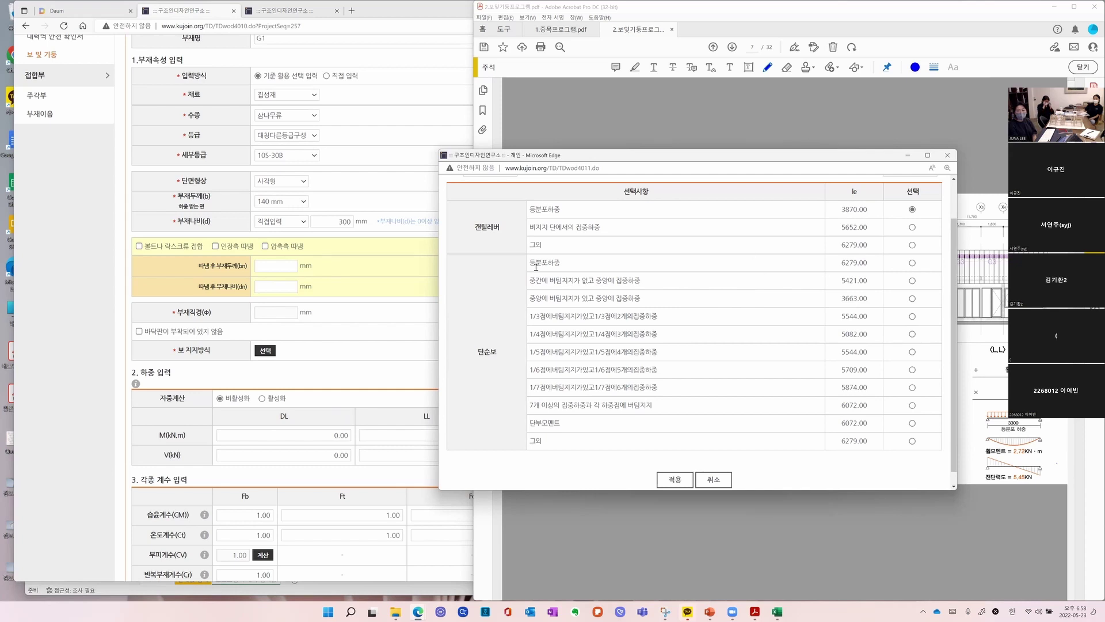
{"action": "left_click", "coordinate": [911, 263]}
{"action": "left_click", "coordinate": [674, 479]}
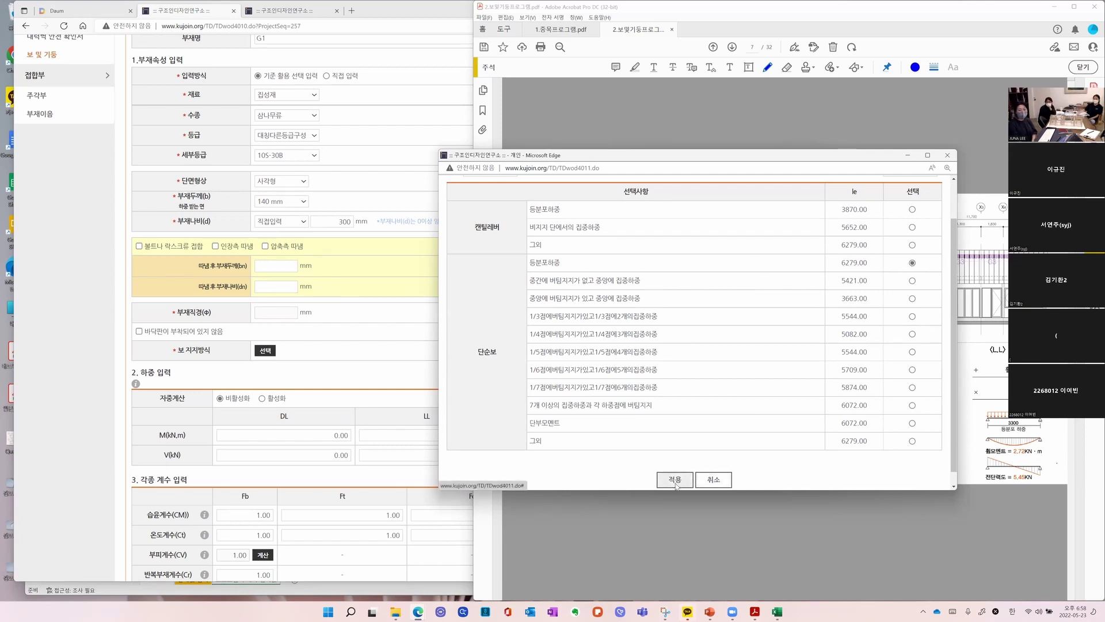
Look up the Lx1 member forces in the Excel sheet and set beam G1's DL moment to 3.14 kN·m and DL shear to 3.81 kN
{"action": "scroll", "coordinate": [637, 365], "scroll_direction": "down", "scroll_amount": 2}
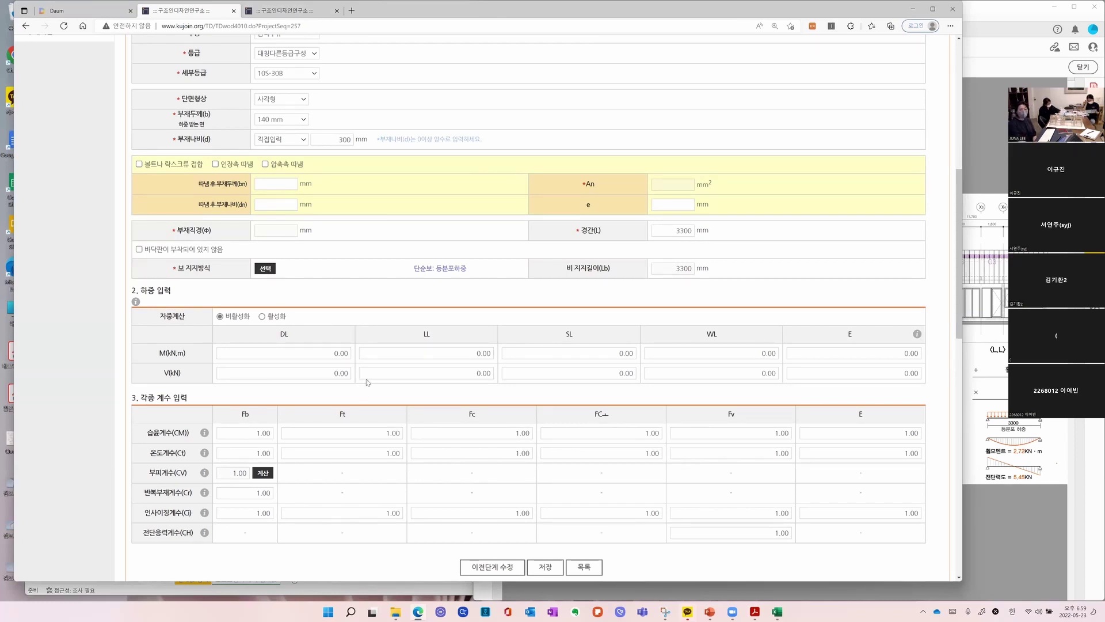
{"action": "left_click", "coordinate": [777, 611]}
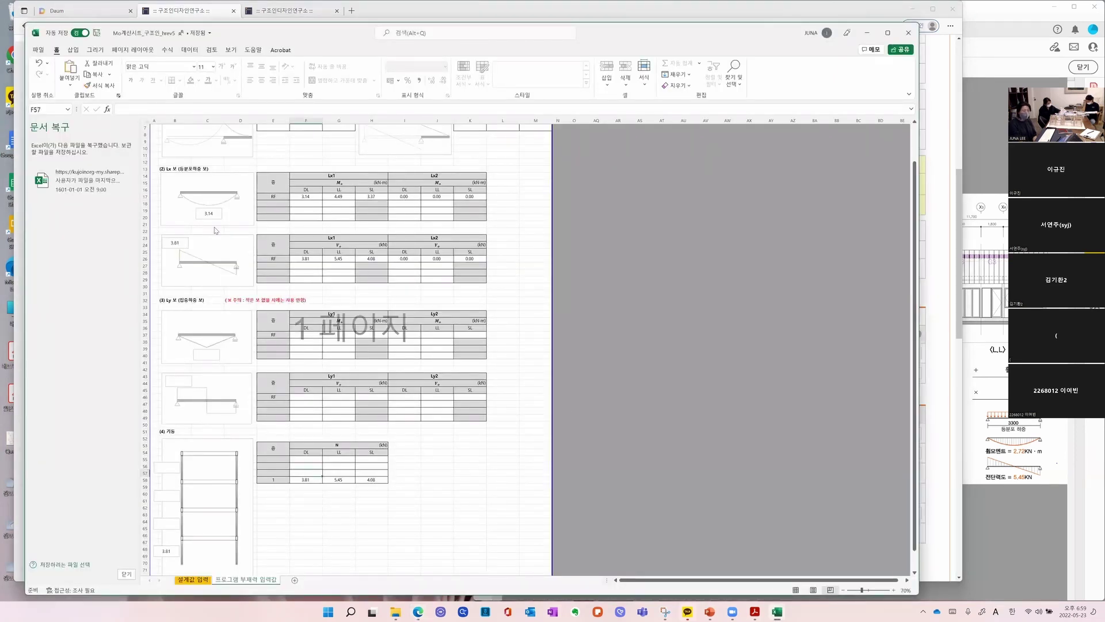
{"action": "left_click", "coordinate": [303, 196]}
{"action": "scroll", "coordinate": [304, 195], "scroll_direction": "up", "scroll_amount": 3, "text": "ctrl"}
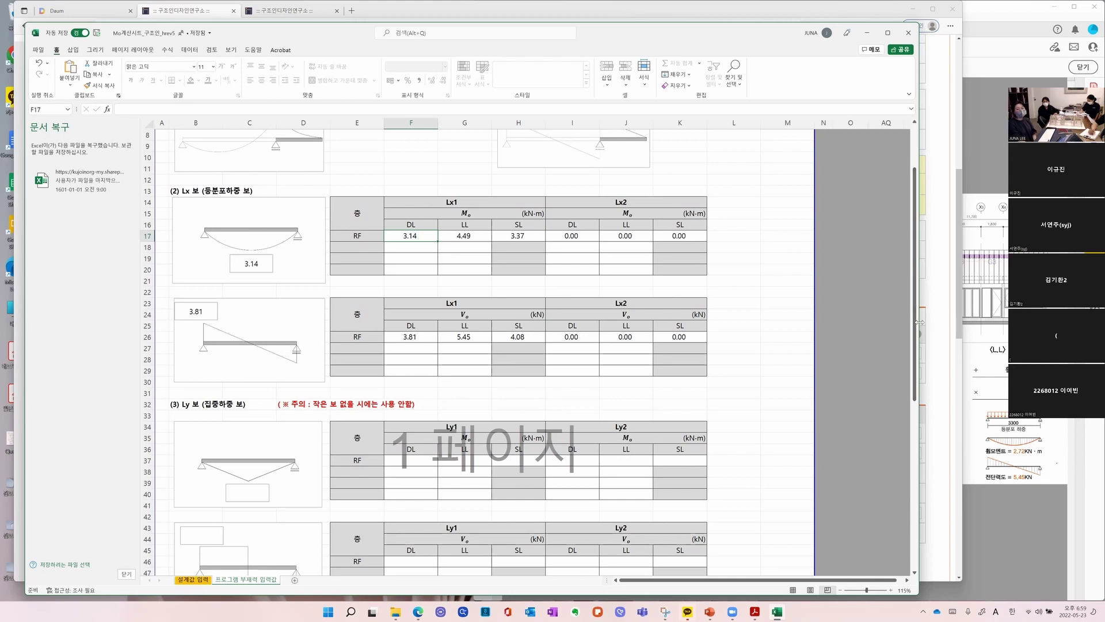
{"action": "left_click_drag", "start_coordinate": [920, 322], "coordinate": [747, 323]}
{"action": "left_click", "coordinate": [742, 396]}
{"action": "type", "text": "3.14"}
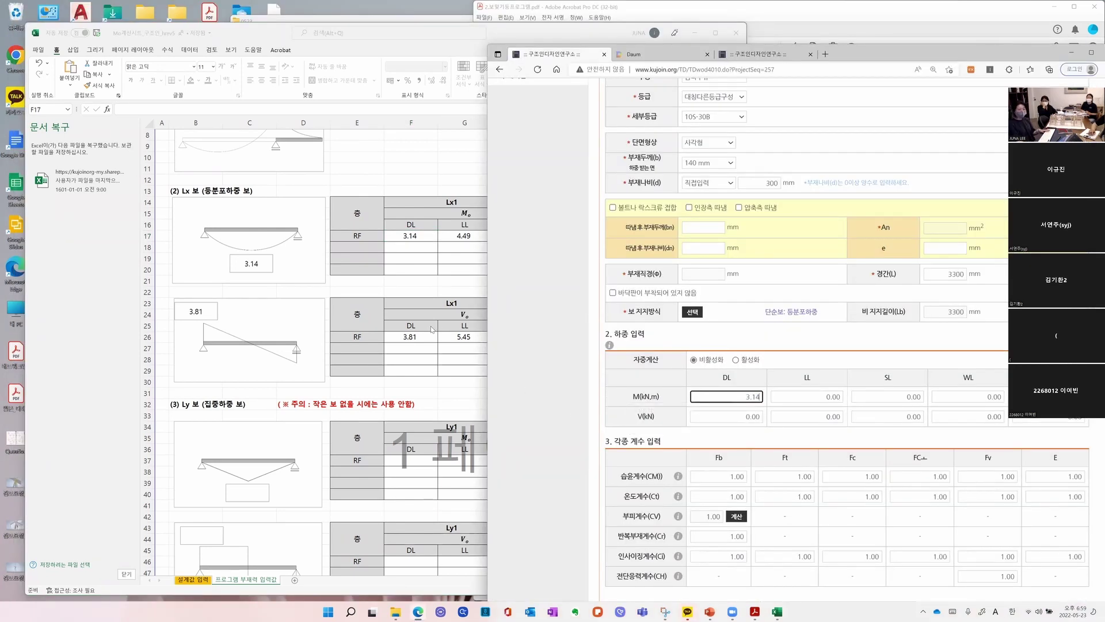
{"action": "left_click", "coordinate": [750, 417]}
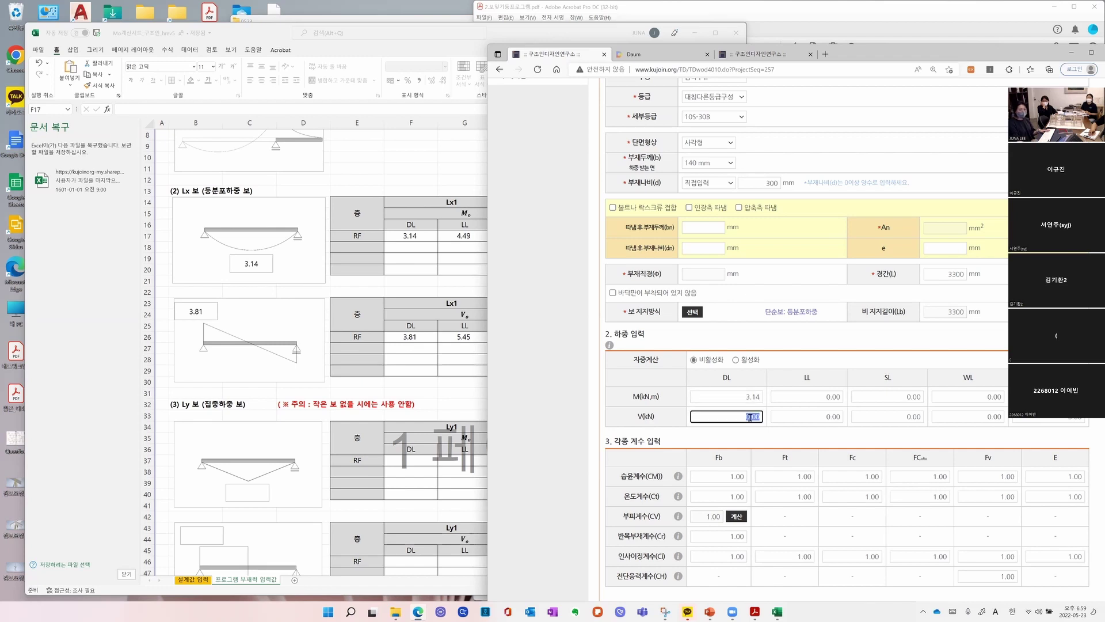
{"action": "type", "text": "3.81"}
Set beam G1's LL moment to 4.49 kN·m and LL shear to 5.45 kN from the spreadsheet
{"action": "left_click", "coordinate": [794, 407]}
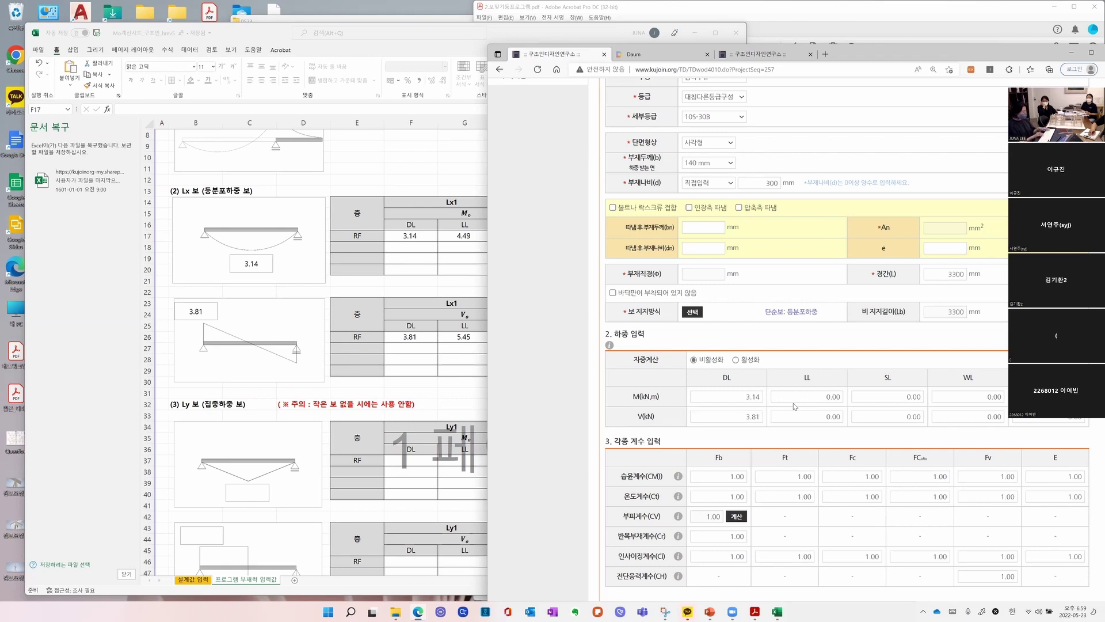
{"action": "type", "text": "4.49"}
{"action": "left_click", "coordinate": [806, 414]}
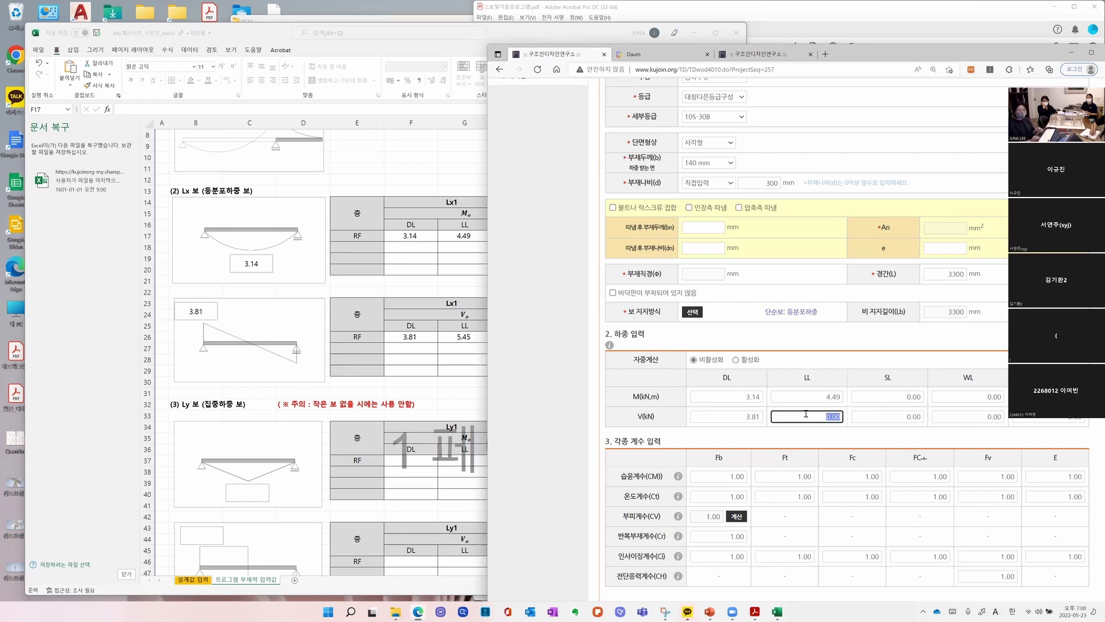
{"action": "type", "text": "5.45"}
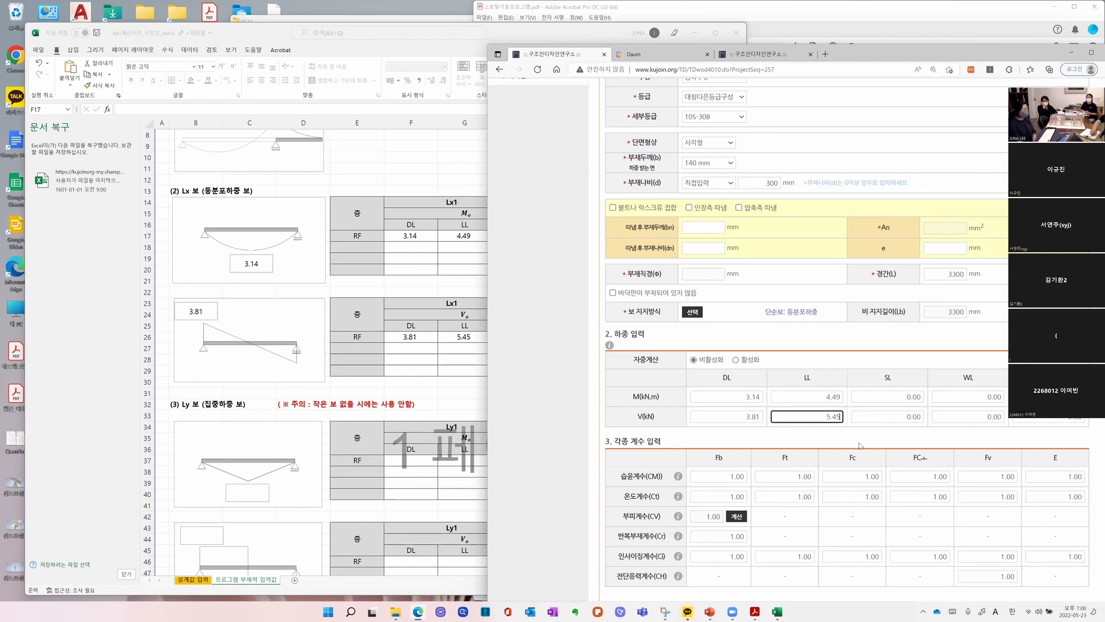
{"action": "left_click", "coordinate": [800, 183]}
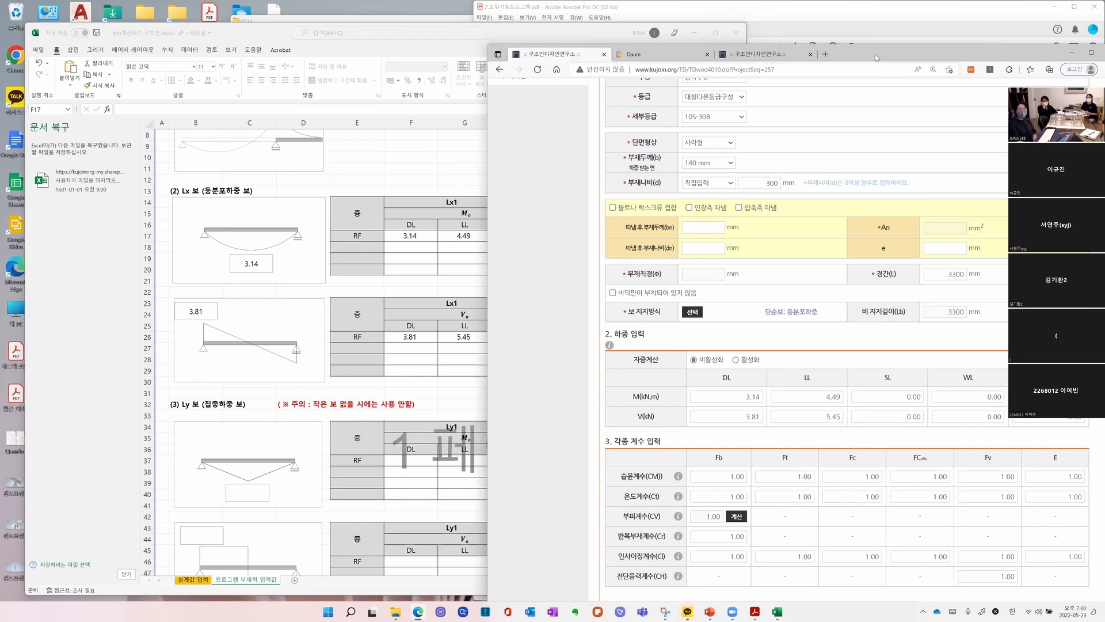
Calculate and apply beam G1's volume factor (부피계수 CV), keeping the uniformly distributed load case with KL = 1.00
{"action": "left_click_drag", "start_coordinate": [861, 58], "coordinate": [608, 17]}
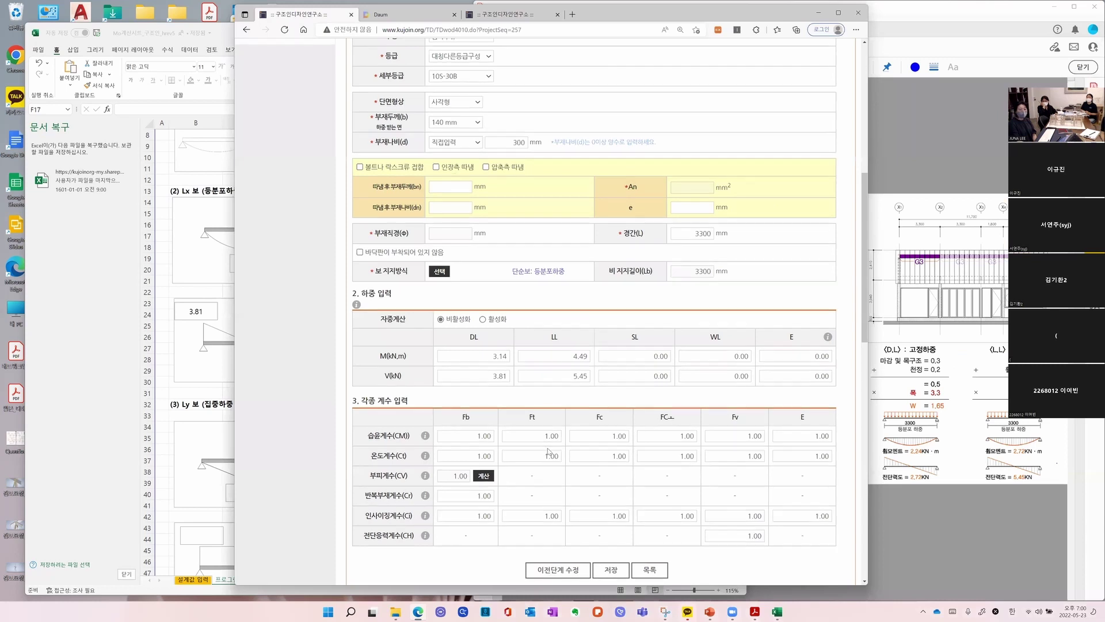
{"action": "scroll", "coordinate": [427, 387], "scroll_direction": "down", "scroll_amount": 3}
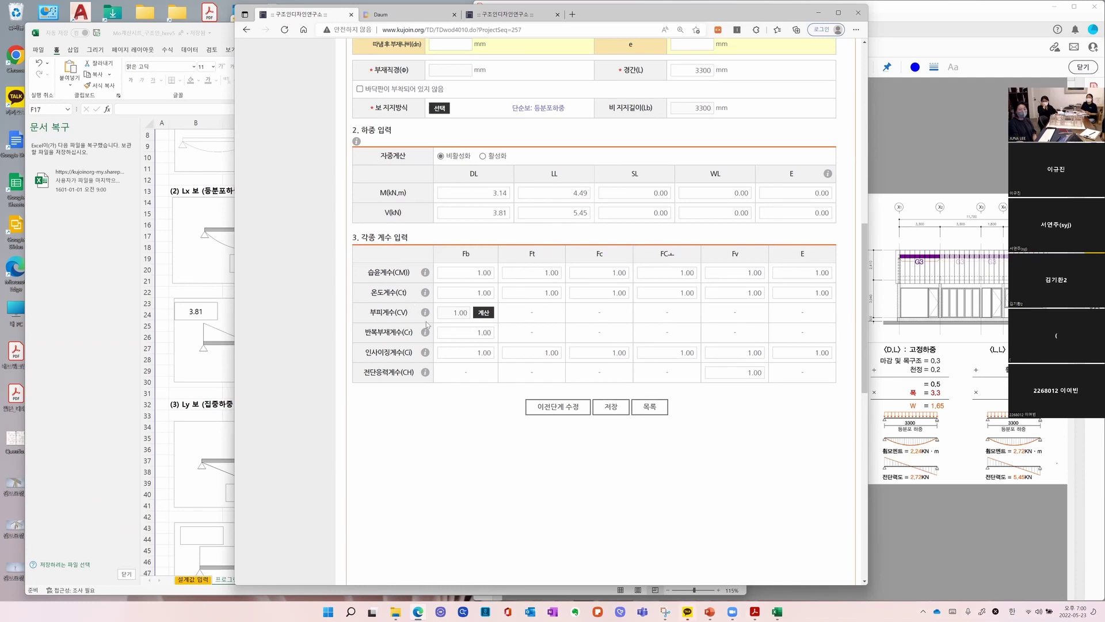
{"action": "left_click", "coordinate": [484, 313]}
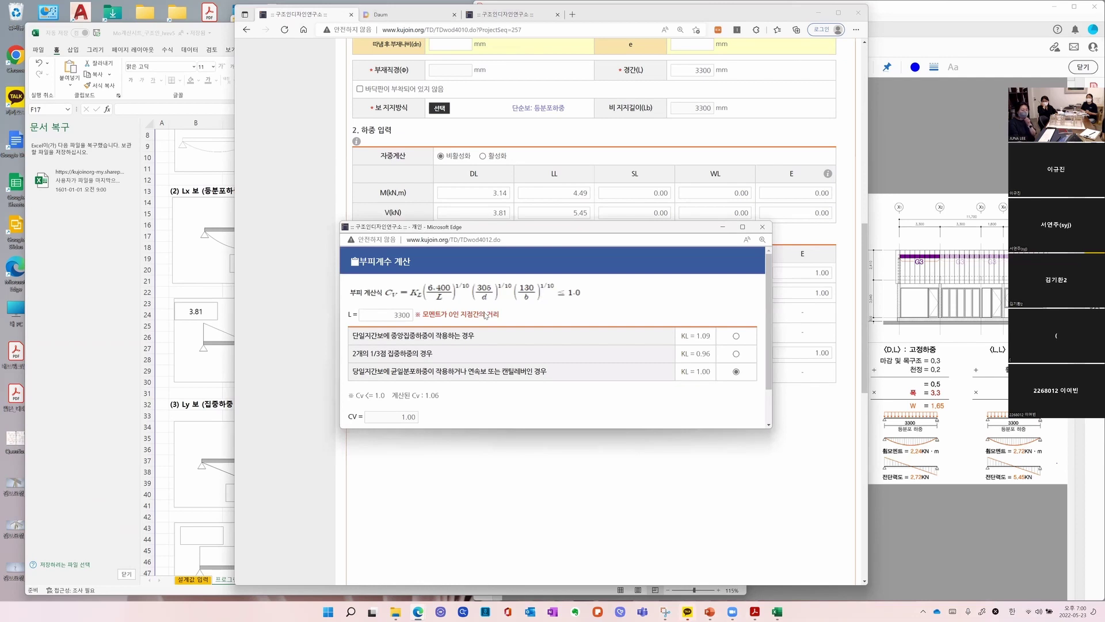
{"action": "scroll", "coordinate": [534, 354], "scroll_direction": "down", "scroll_amount": 1}
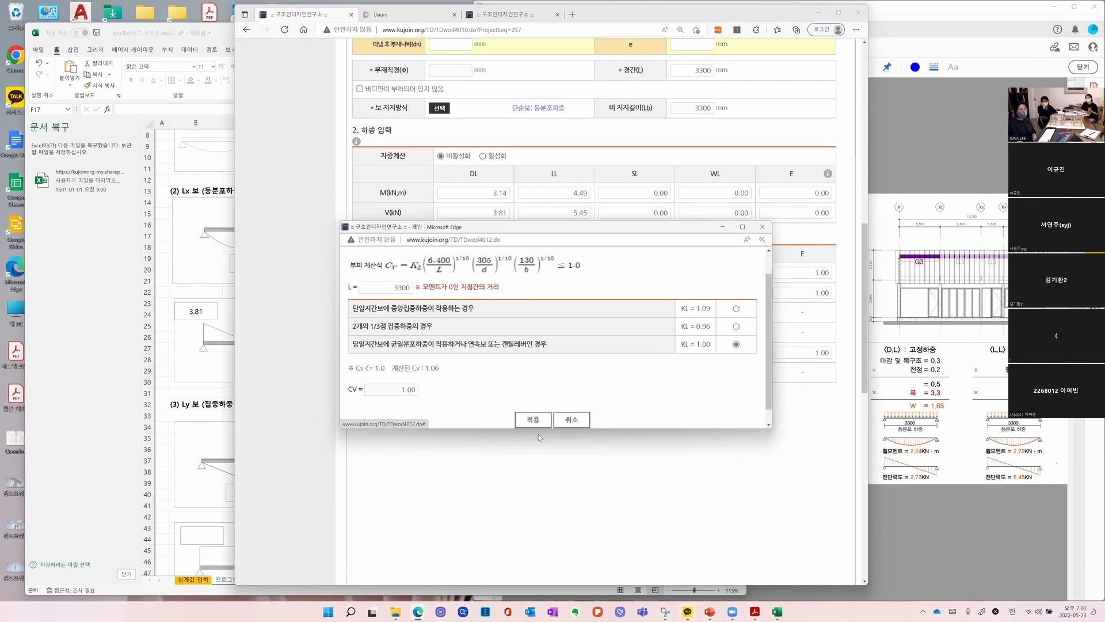
{"action": "left_click", "coordinate": [529, 419]}
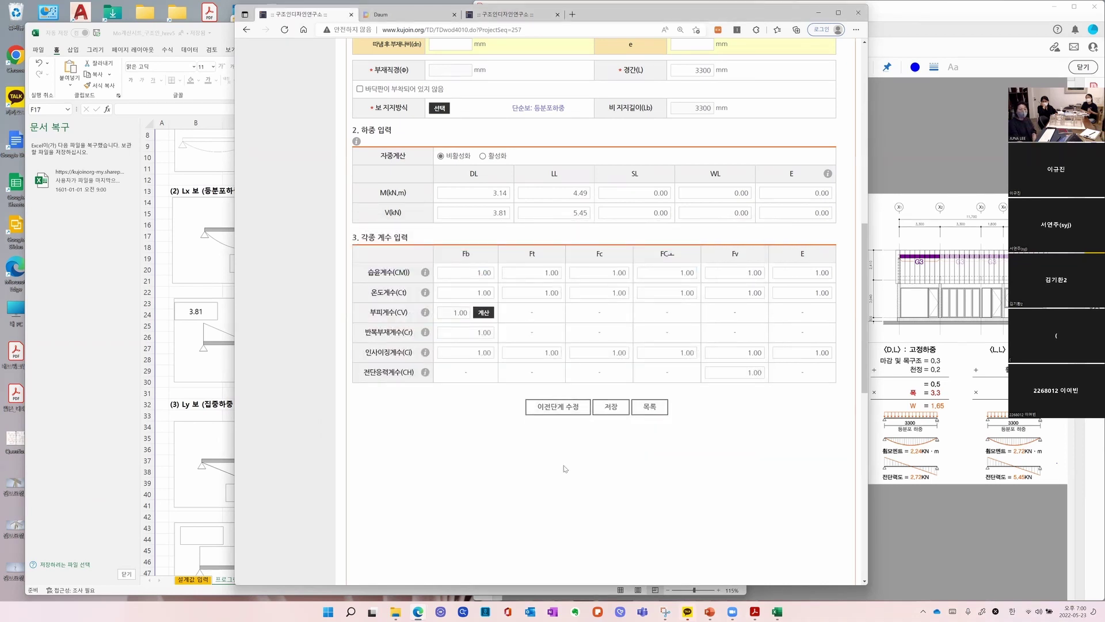
Save beam G1's design inputs and acknowledge the confirmations
{"action": "left_click", "coordinate": [613, 409]}
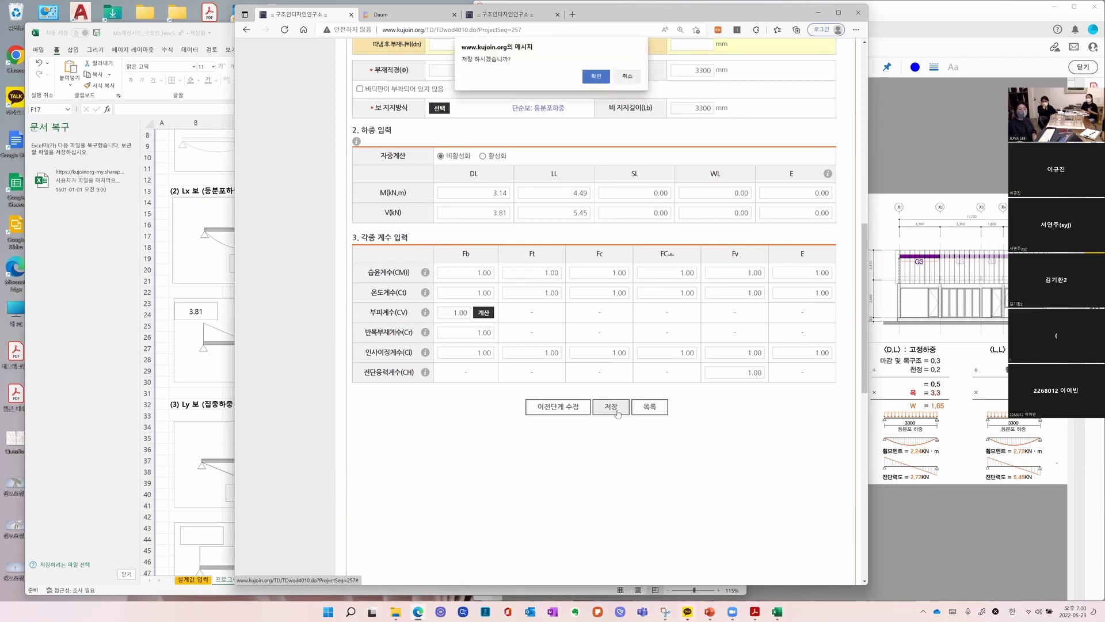
{"action": "left_click", "coordinate": [603, 79]}
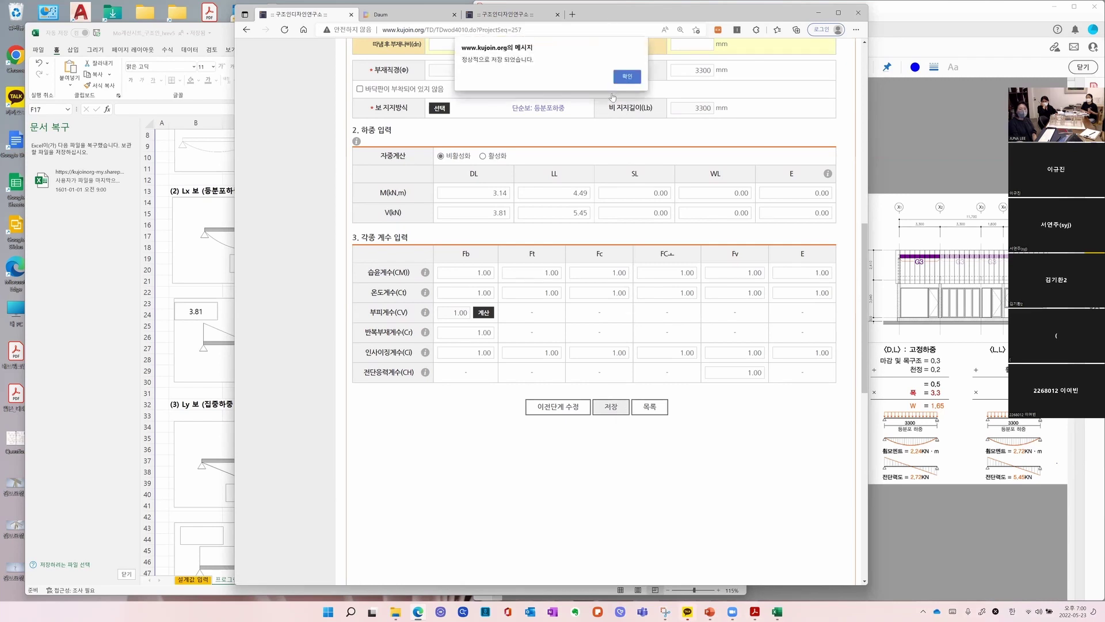
{"action": "left_click", "coordinate": [627, 77]}
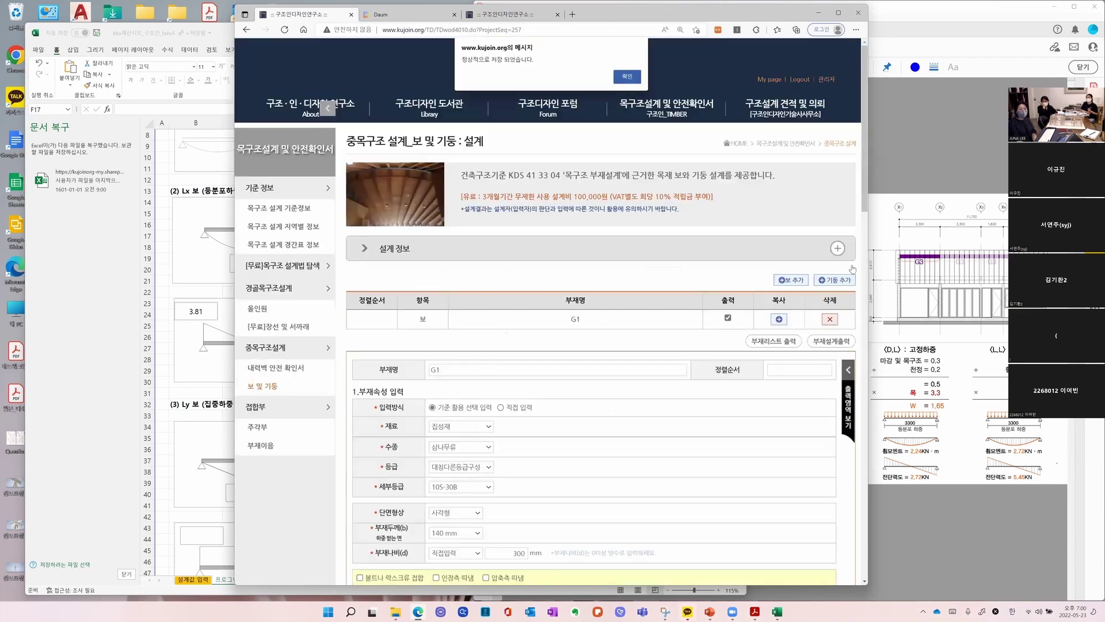
Open beam G1's design output and examine its section data, applied loads, adjustment factors, stress checks and deflection check
{"action": "left_click", "coordinate": [850, 418]}
{"action": "scroll", "coordinate": [742, 363], "scroll_direction": "down", "scroll_amount": 4}
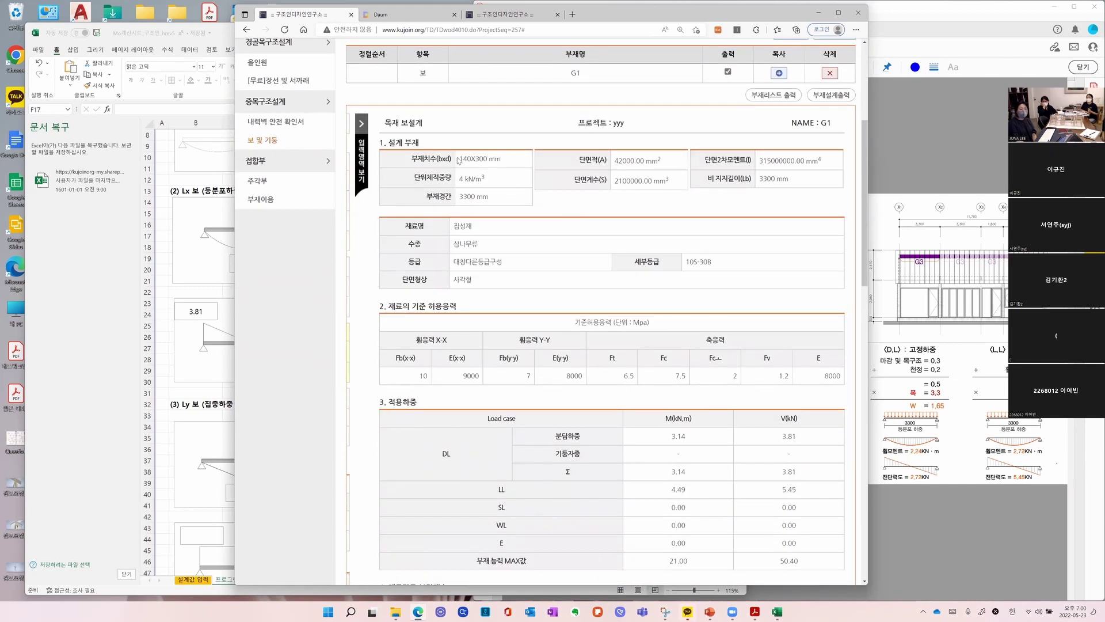
{"action": "scroll", "coordinate": [490, 199], "scroll_direction": "down", "scroll_amount": 3}
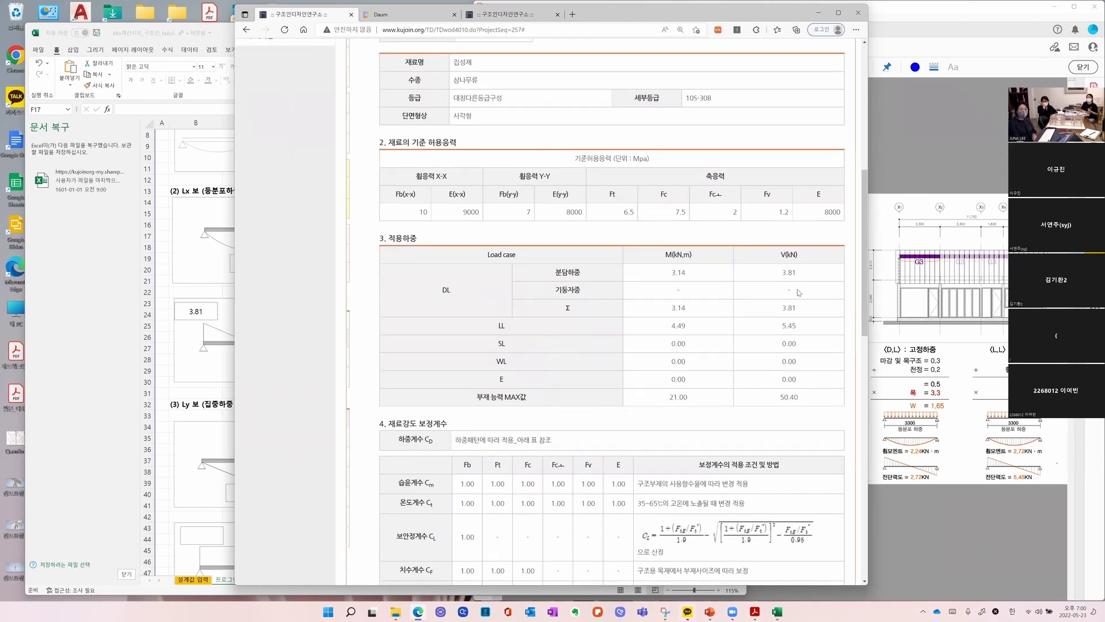
{"action": "scroll", "coordinate": [555, 127], "scroll_direction": "up", "scroll_amount": 2}
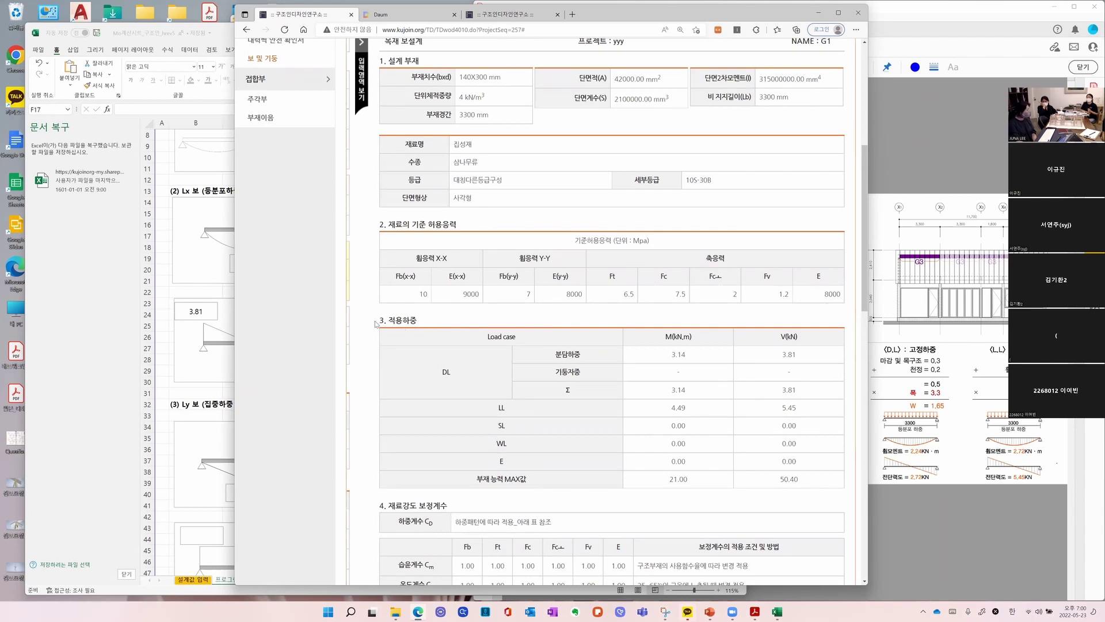
{"action": "scroll", "coordinate": [375, 324], "scroll_direction": "down", "scroll_amount": 4}
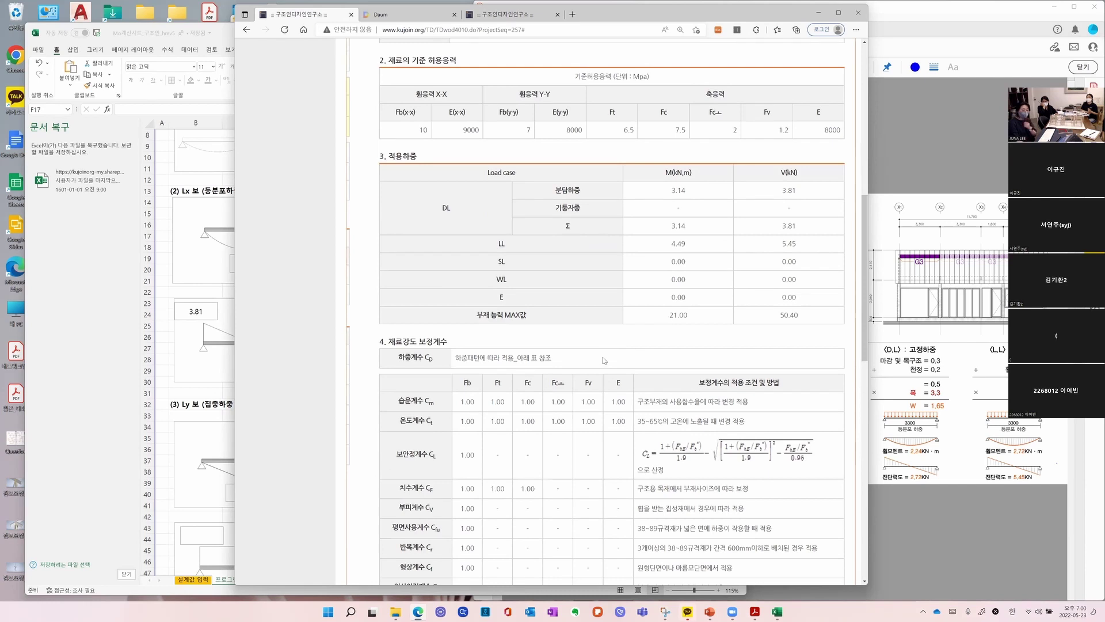
{"action": "scroll", "coordinate": [604, 360], "scroll_direction": "down", "scroll_amount": 3}
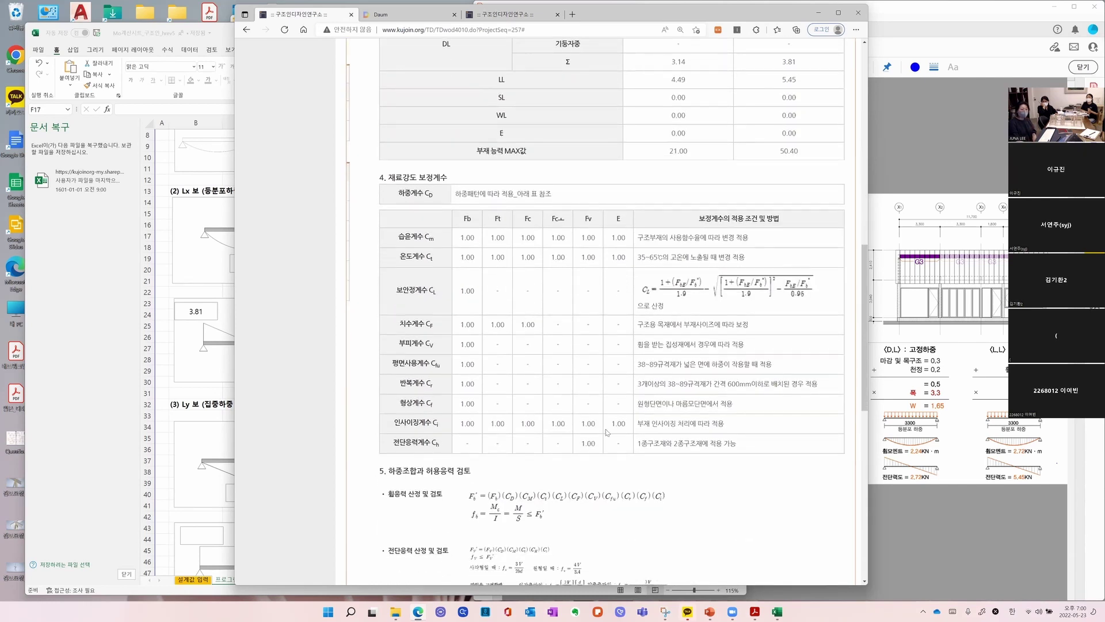
{"action": "scroll", "coordinate": [606, 432], "scroll_direction": "down", "scroll_amount": 8}
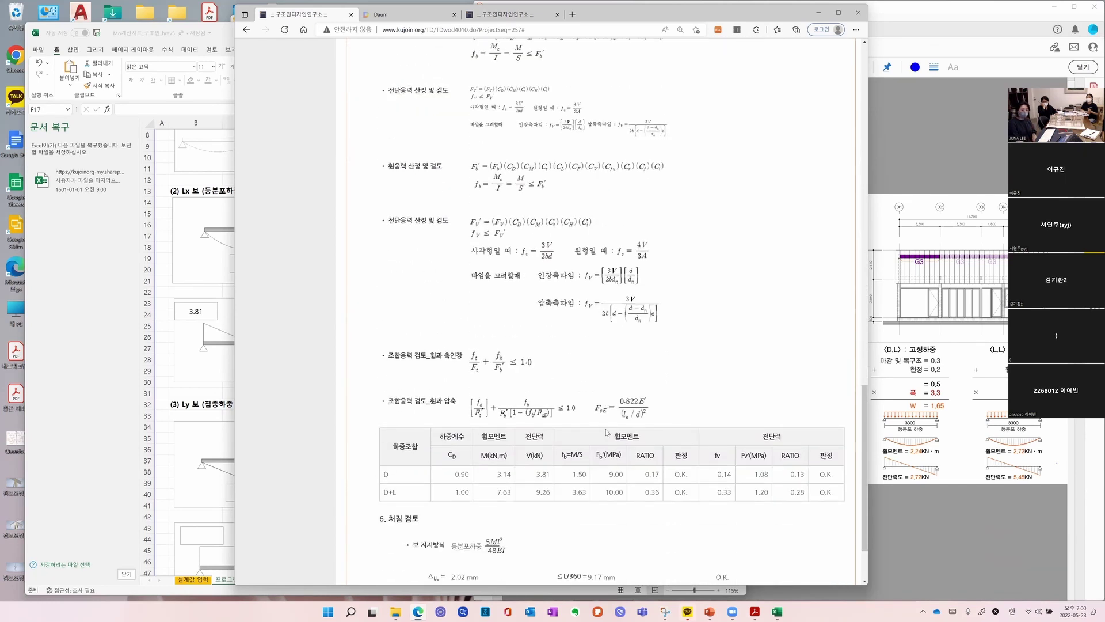
{"action": "scroll", "coordinate": [607, 432], "scroll_direction": "down", "scroll_amount": 1}
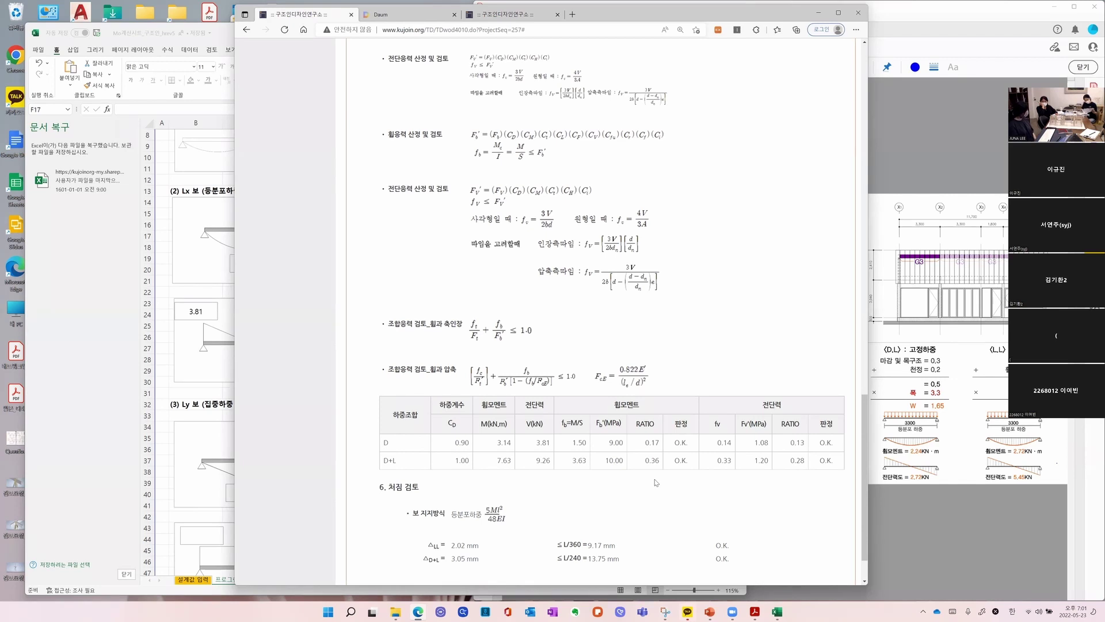
Change beam G1's section to a custom thickness (부재두께 b) of 90 mm and a depth (부재너비 d) of 240 mm
{"action": "scroll", "coordinate": [656, 483], "scroll_direction": "up", "scroll_amount": 20}
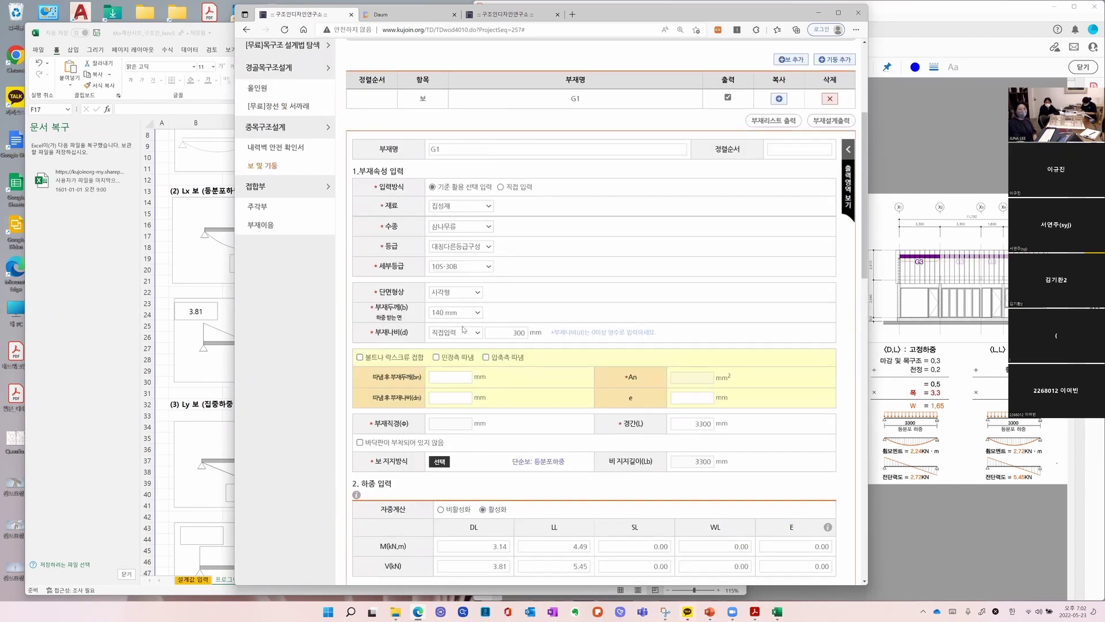
{"action": "left_click", "coordinate": [477, 313]}
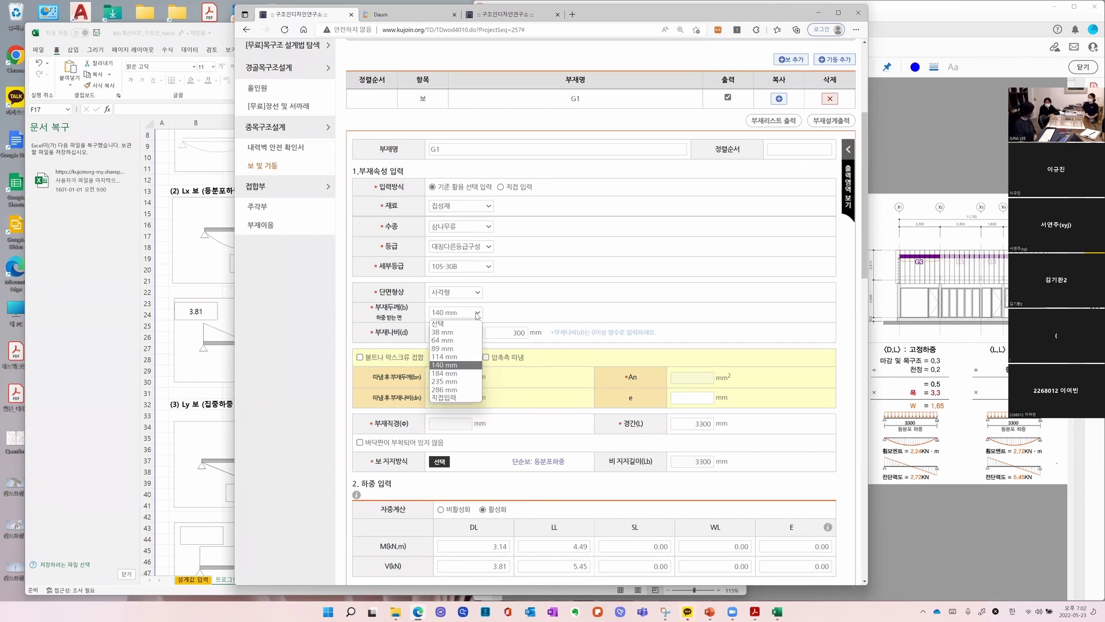
{"action": "left_click", "coordinate": [471, 349]}
{"action": "double_click", "coordinate": [510, 332]}
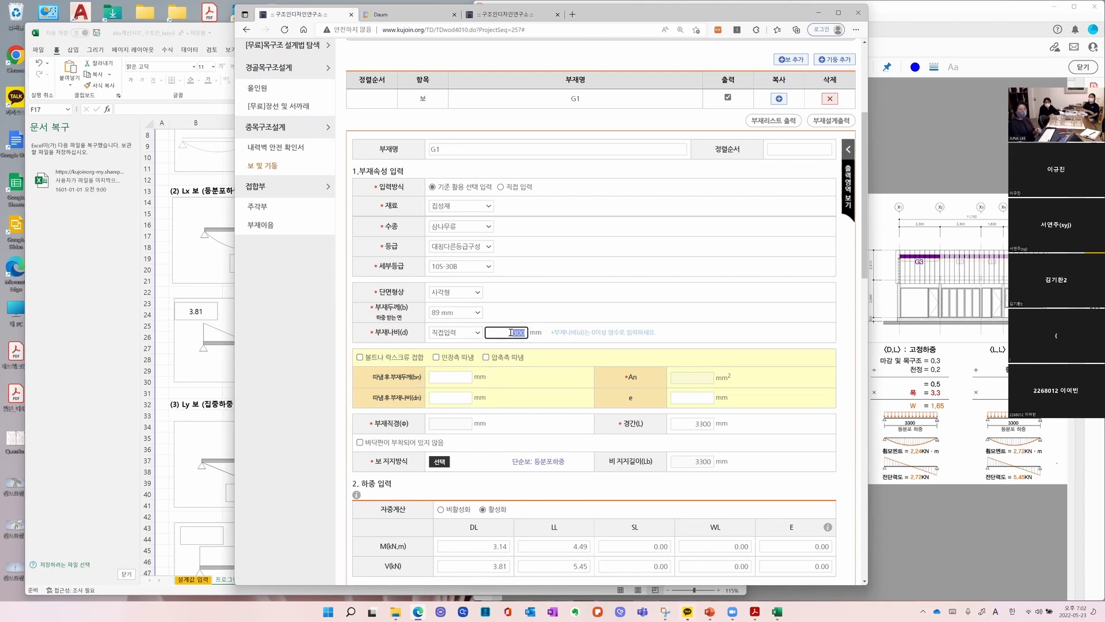
{"action": "type", "text": "240"}
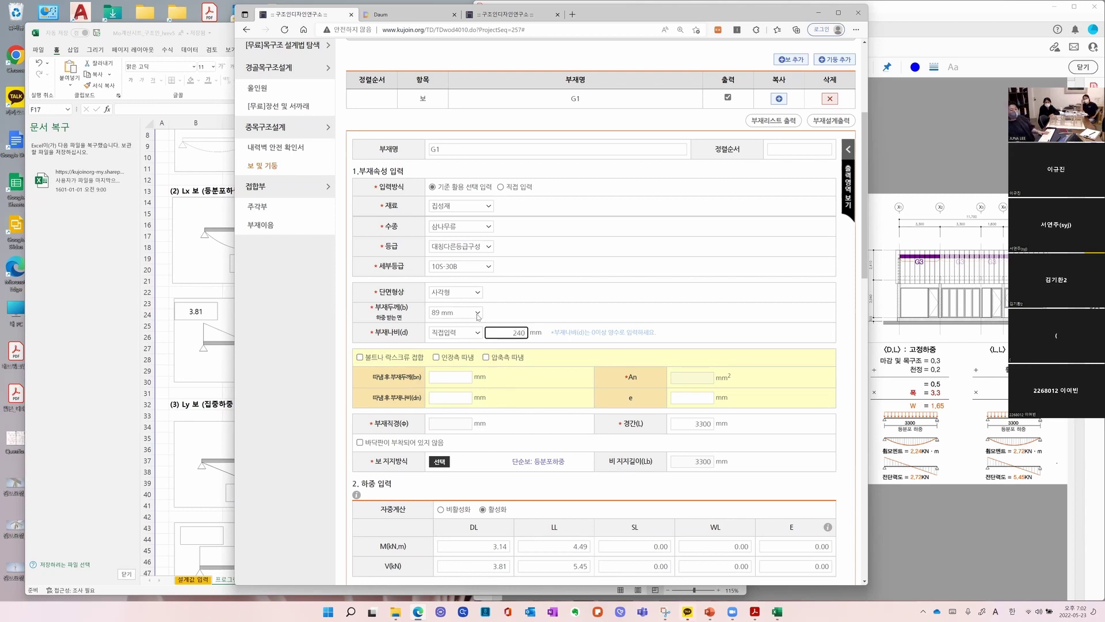
{"action": "left_click", "coordinate": [476, 314]}
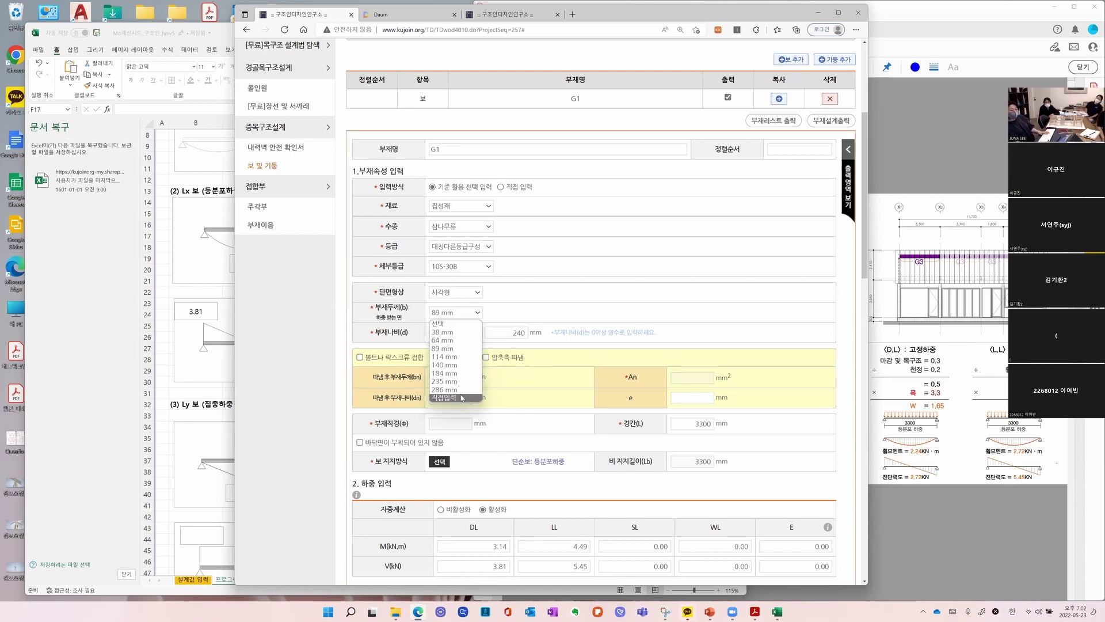
{"action": "left_click", "coordinate": [462, 398]}
{"action": "left_click", "coordinate": [495, 315]}
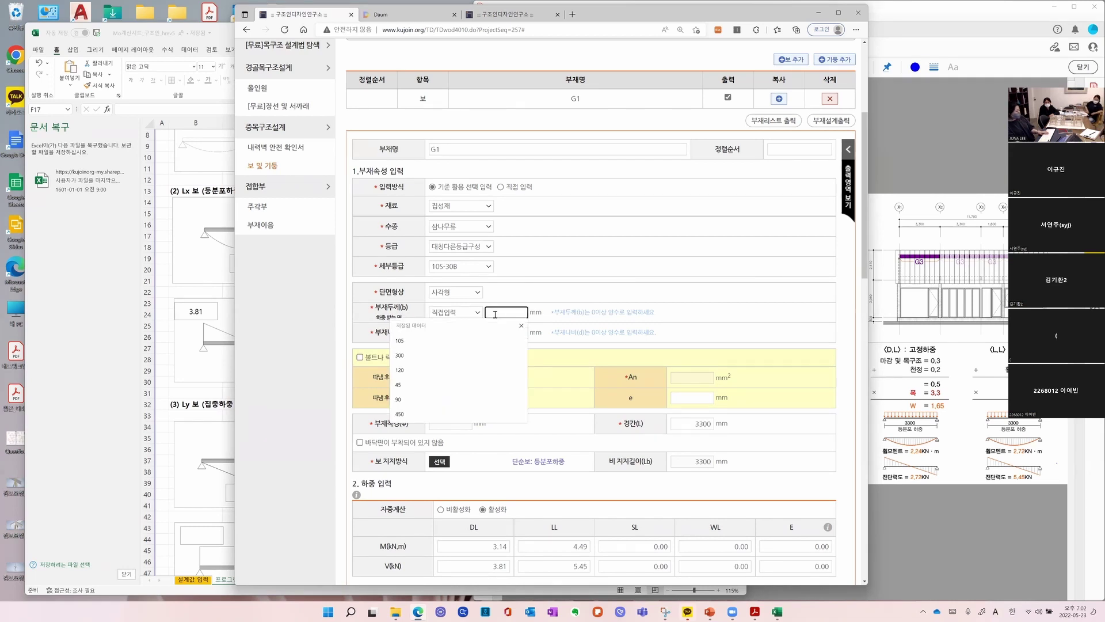
{"action": "type", "text": "90"}
Reapply the simple beam (단순보) with uniformly distributed load (등분포하중) as beam G1's support condition
{"action": "scroll", "coordinate": [541, 340], "scroll_direction": "down", "scroll_amount": 1}
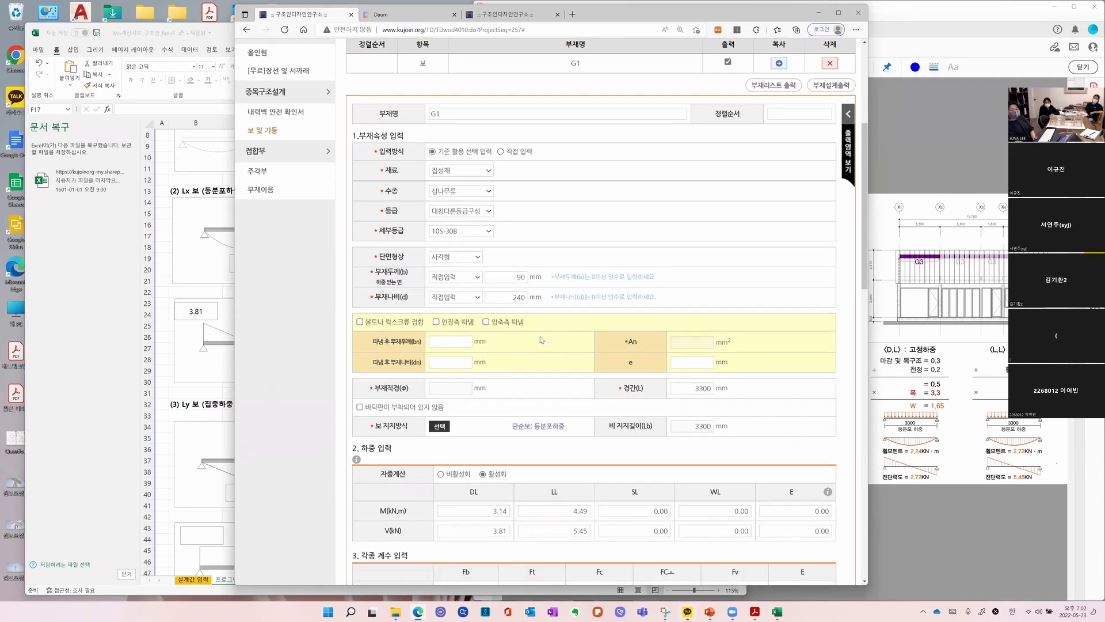
{"action": "scroll", "coordinate": [541, 340], "scroll_direction": "down", "scroll_amount": 1}
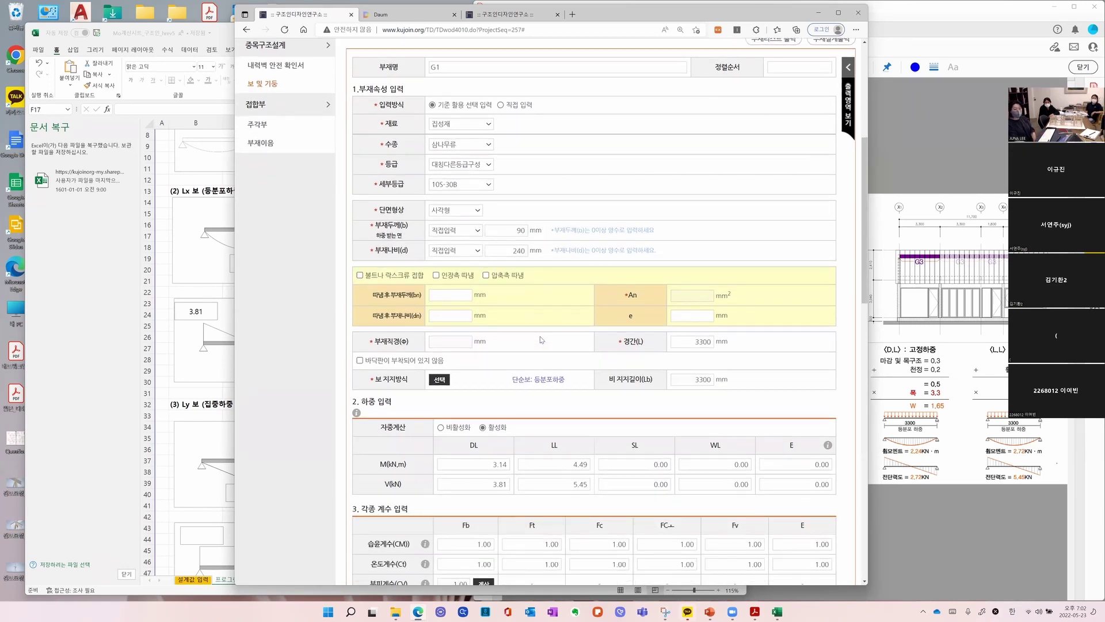
{"action": "left_click", "coordinate": [441, 379]}
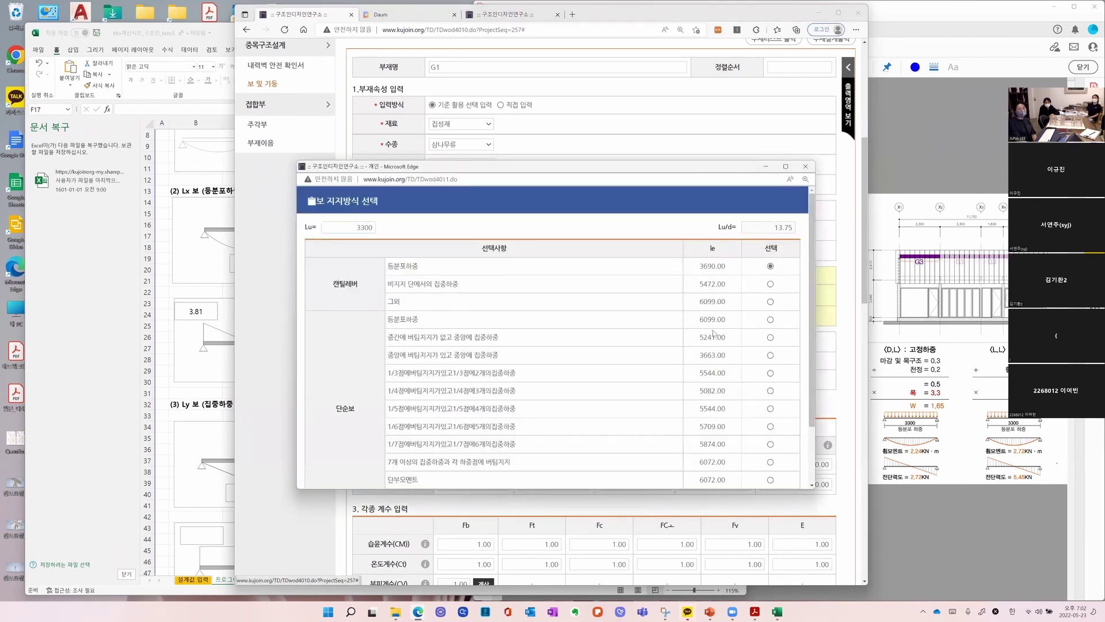
{"action": "left_click", "coordinate": [770, 321]}
{"action": "scroll", "coordinate": [749, 346], "scroll_direction": "down", "scroll_amount": 2}
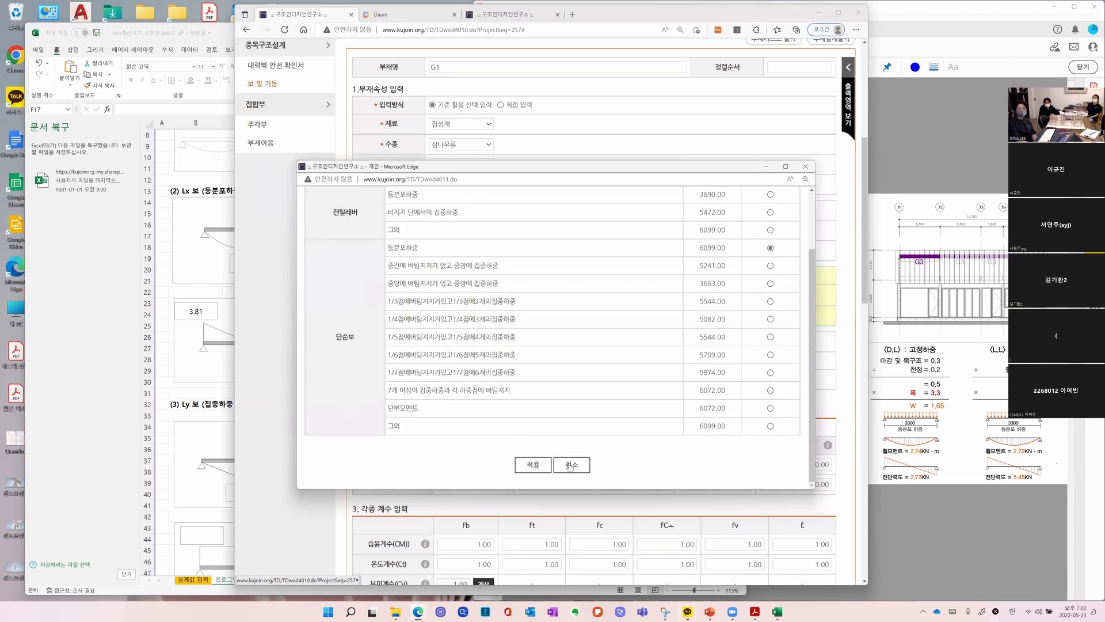
{"action": "left_click", "coordinate": [530, 465]}
Save beam G1's revised design inputs and acknowledge the confirmation
{"action": "scroll", "coordinate": [586, 273], "scroll_direction": "down", "scroll_amount": 3}
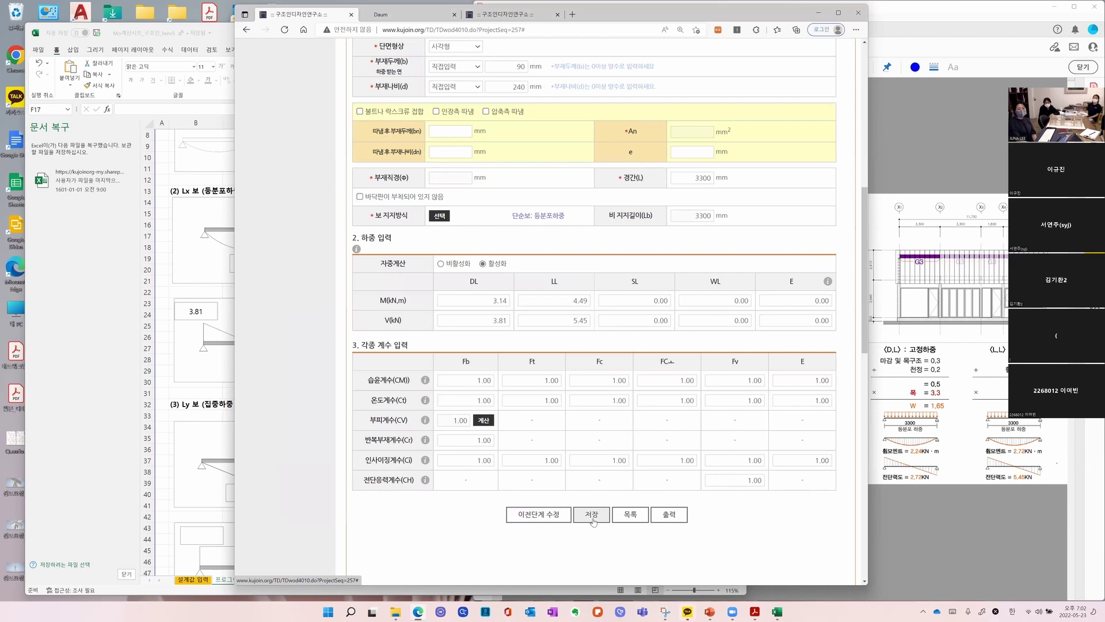
{"action": "left_click", "coordinate": [591, 514]}
{"action": "left_click", "coordinate": [594, 76]}
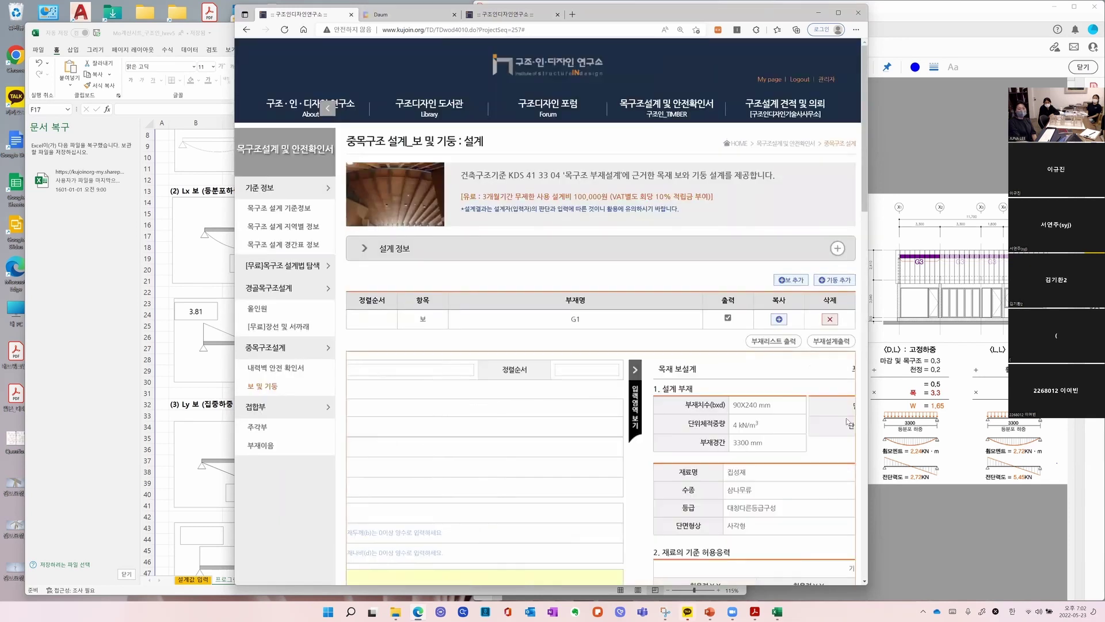
Examine beam G1's updated design output, including section data, applied loads, stress checks and deflection check, and glance at the PDF's G3 beam drawing
{"action": "scroll", "coordinate": [847, 422], "scroll_direction": "down", "scroll_amount": 1}
{"action": "scroll", "coordinate": [535, 286], "scroll_direction": "down", "scroll_amount": 2}
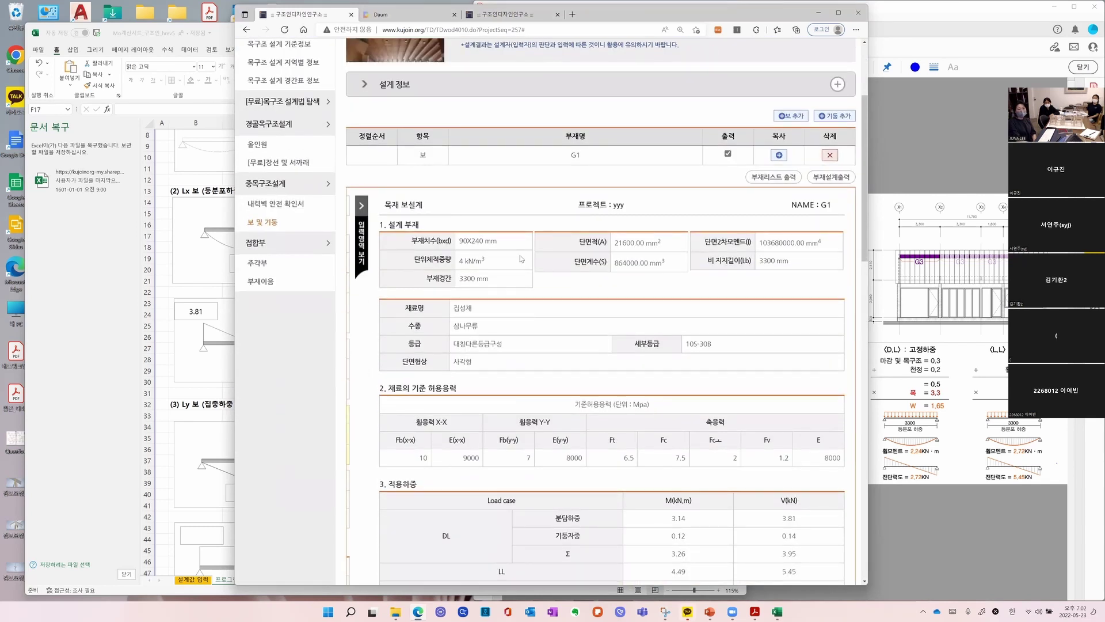
{"action": "scroll", "coordinate": [521, 259], "scroll_direction": "down", "scroll_amount": 15}
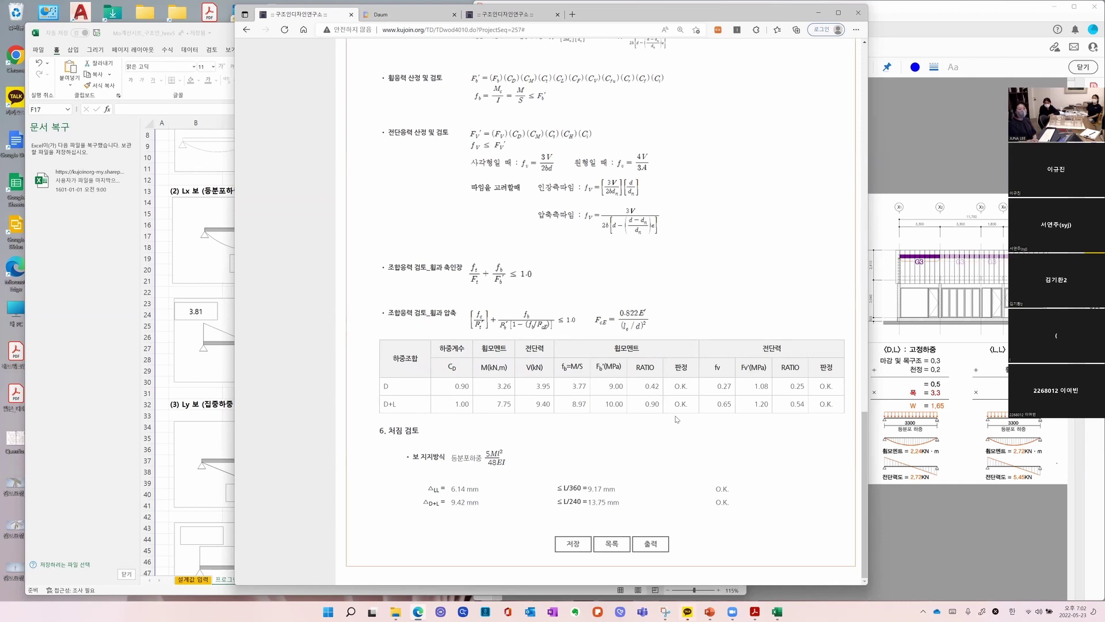
{"action": "scroll", "coordinate": [567, 277], "scroll_direction": "up", "scroll_amount": 10}
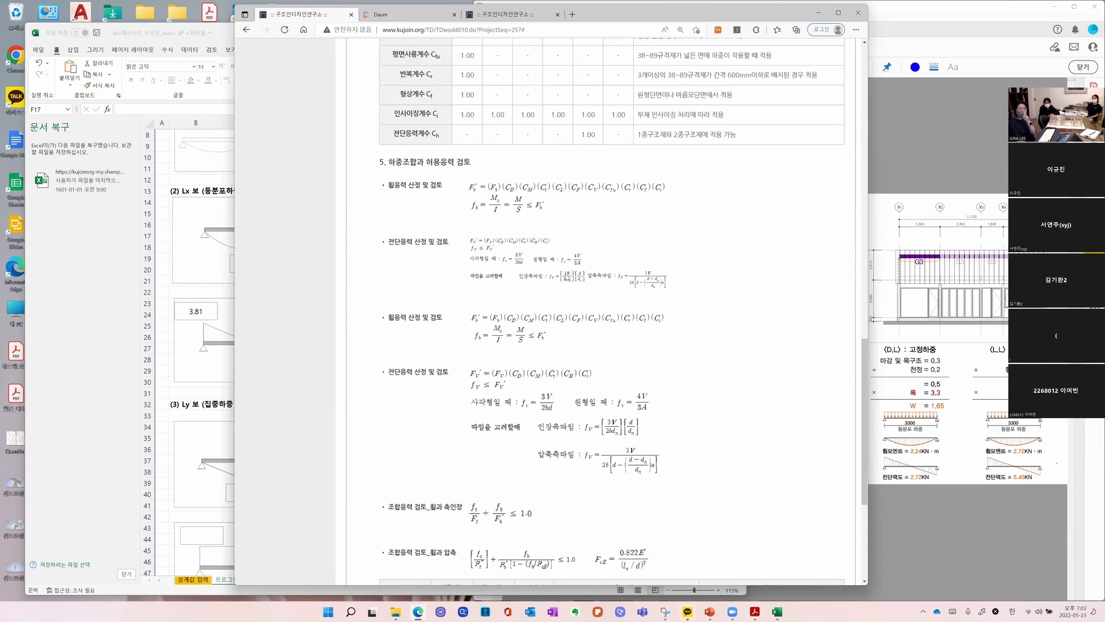
{"action": "scroll", "coordinate": [490, 218], "scroll_direction": "up", "scroll_amount": 5}
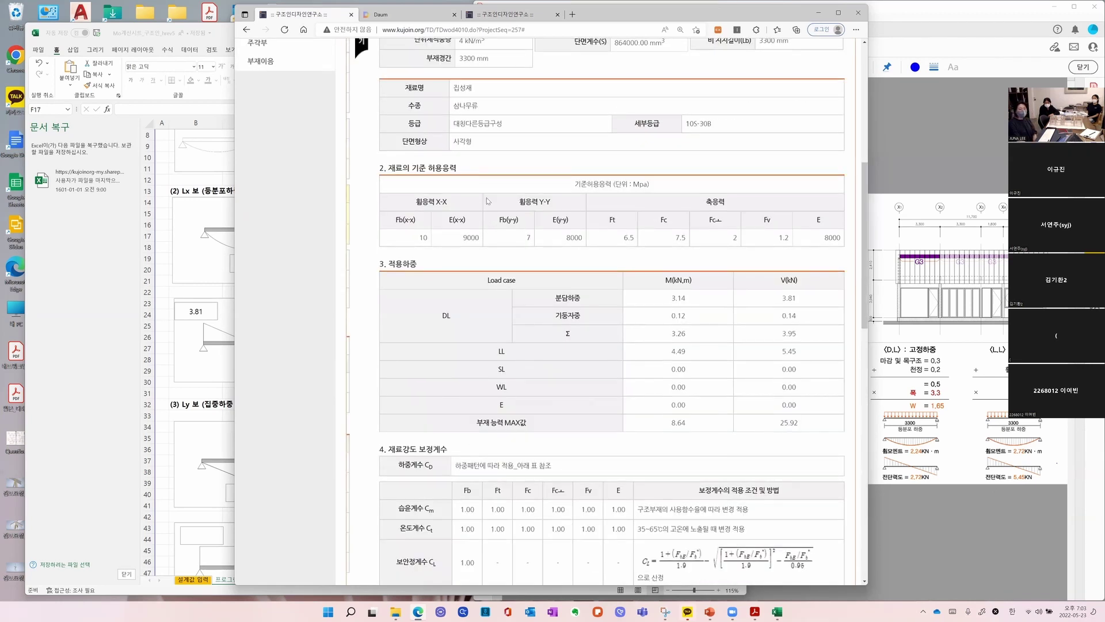
{"action": "scroll", "coordinate": [489, 196], "scroll_direction": "up", "scroll_amount": 3}
{"action": "left_click", "coordinate": [890, 377]}
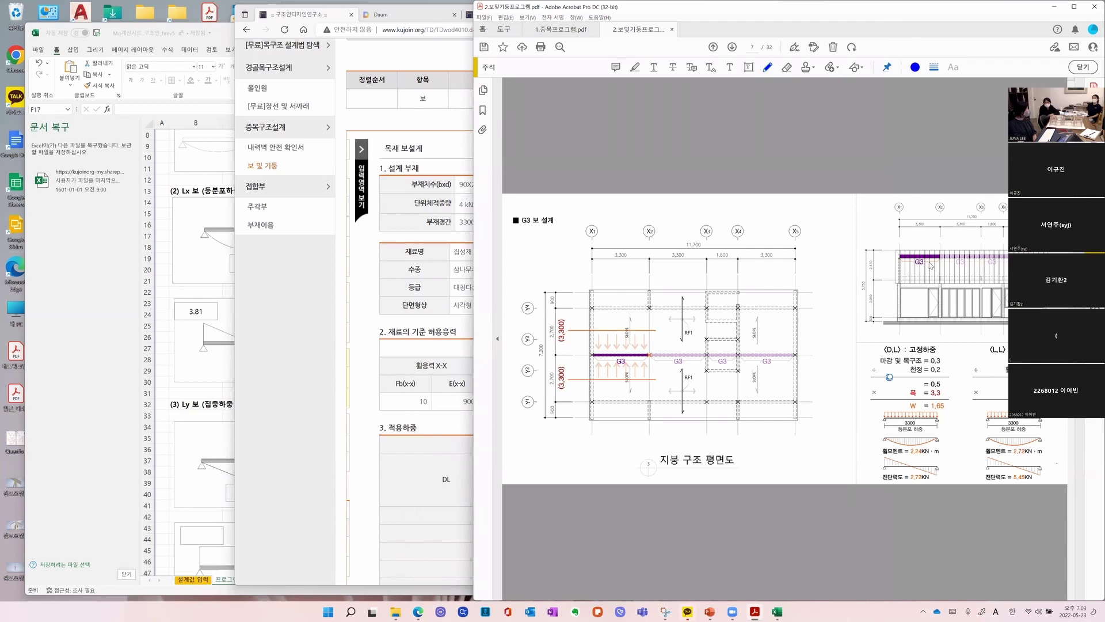
{"action": "key", "text": "alt+Tab"}
Add a column member (기둥) to the member list, open its inputs and name it C1
{"action": "scroll", "coordinate": [823, 311], "scroll_direction": "up", "scroll_amount": 4}
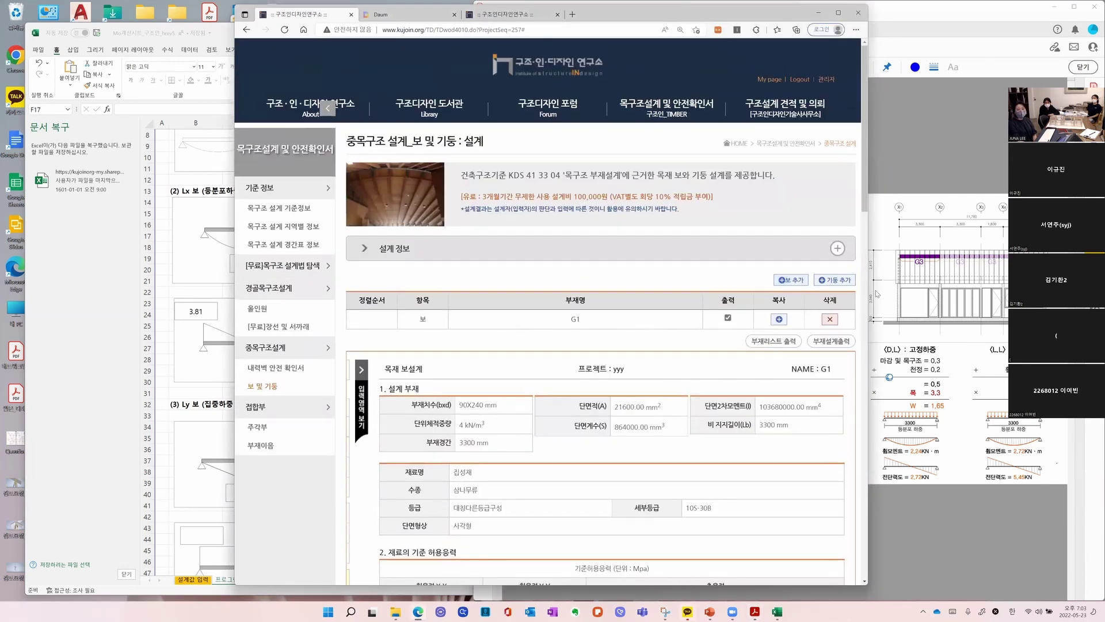
{"action": "left_click", "coordinate": [838, 280]}
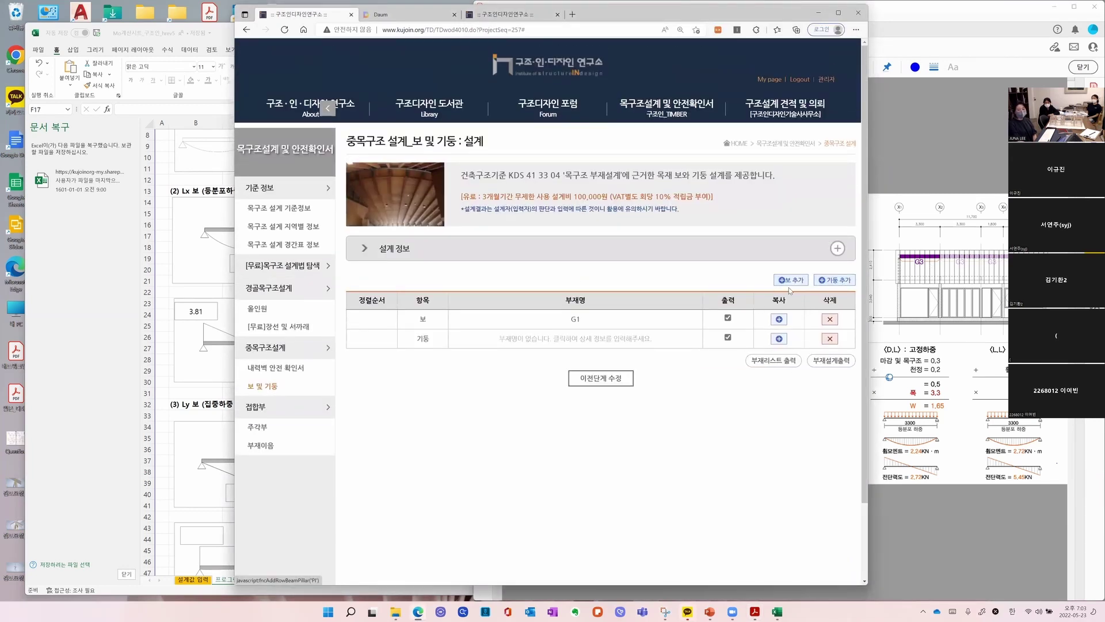
{"action": "left_click", "coordinate": [588, 339]}
{"action": "scroll", "coordinate": [593, 259], "scroll_direction": "down", "scroll_amount": 3}
{"action": "left_click", "coordinate": [595, 226]}
{"action": "type", "text": "C1"}
Set column C1's material to 구조용목재, species to 삼나무류, grade to 육안등급 and detailed grade to 1등급
{"action": "left_click", "coordinate": [467, 282]}
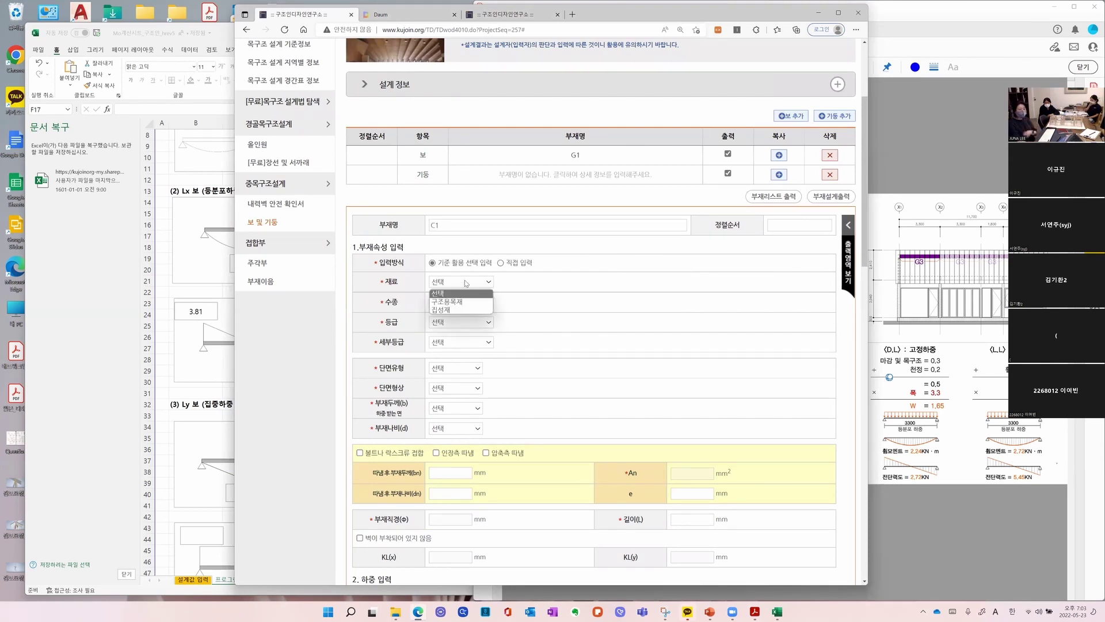
{"action": "left_click", "coordinate": [466, 303]}
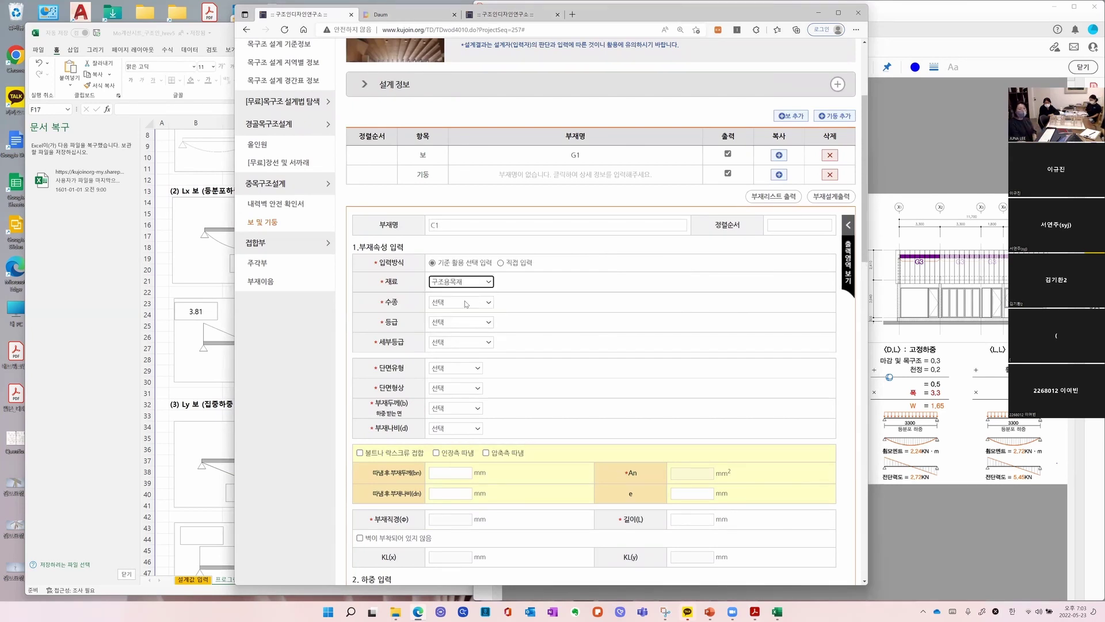
{"action": "left_click", "coordinate": [466, 303]}
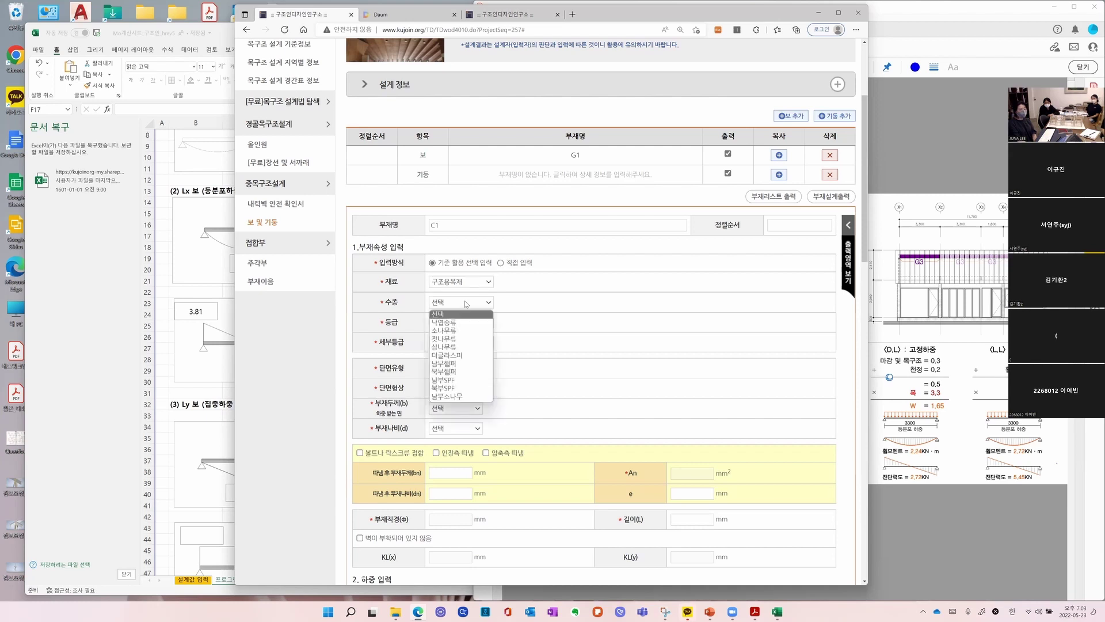
{"action": "left_click", "coordinate": [470, 347]}
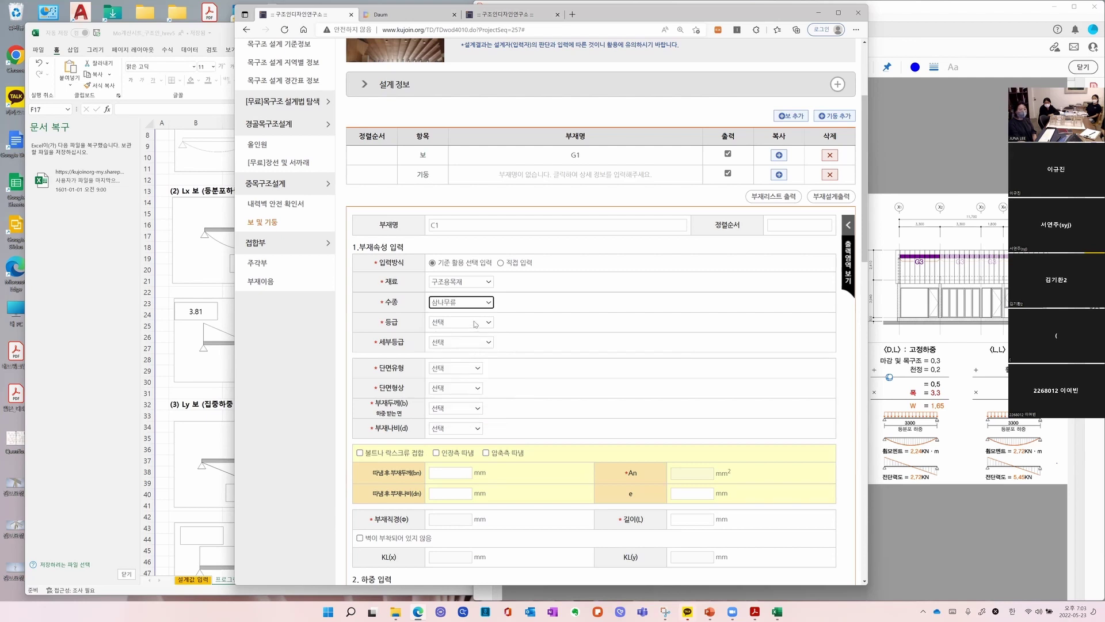
{"action": "left_click", "coordinate": [475, 324]}
{"action": "left_click", "coordinate": [473, 343]}
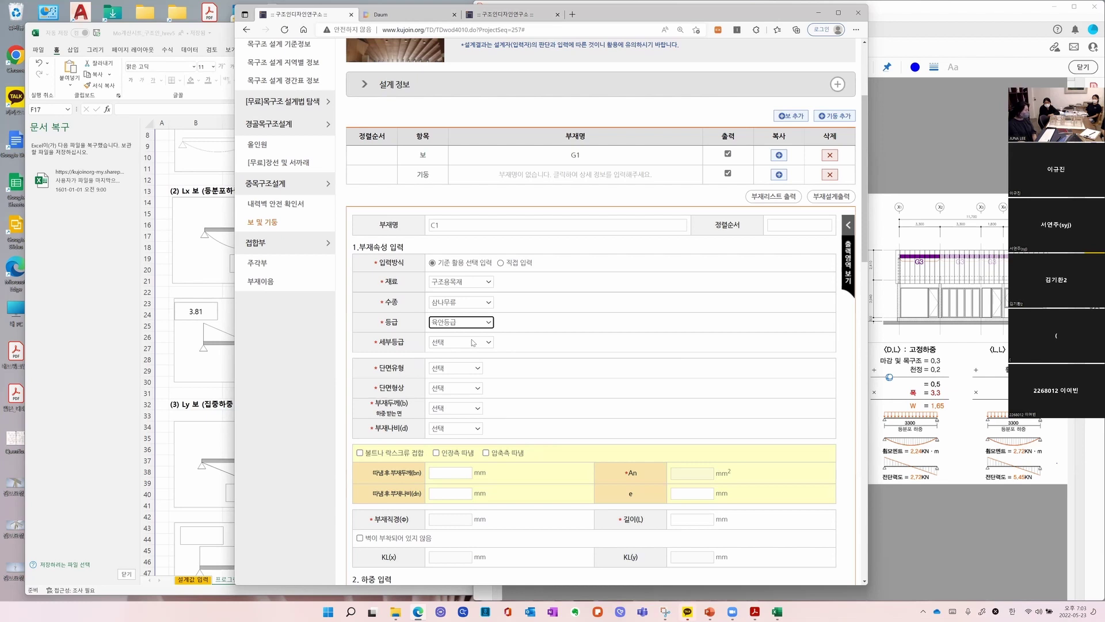
{"action": "left_click", "coordinate": [474, 343]}
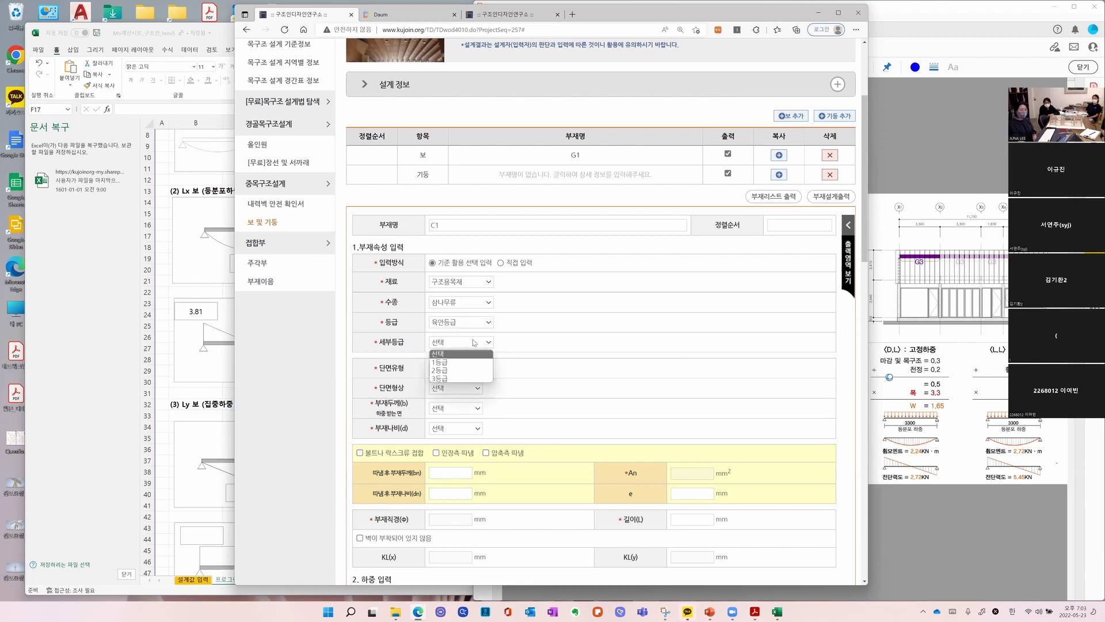
{"action": "left_click", "coordinate": [474, 363]}
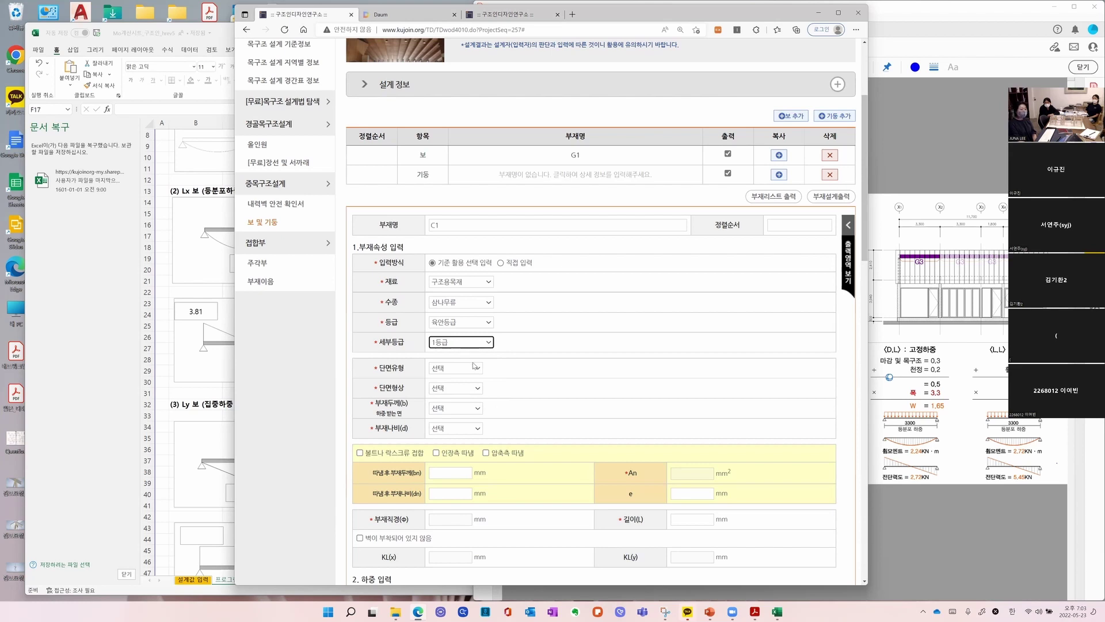
Give column C1 a gross (총단면) rectangular (사각형) section with thickness and depth both 89 mm
{"action": "left_click", "coordinate": [475, 369]}
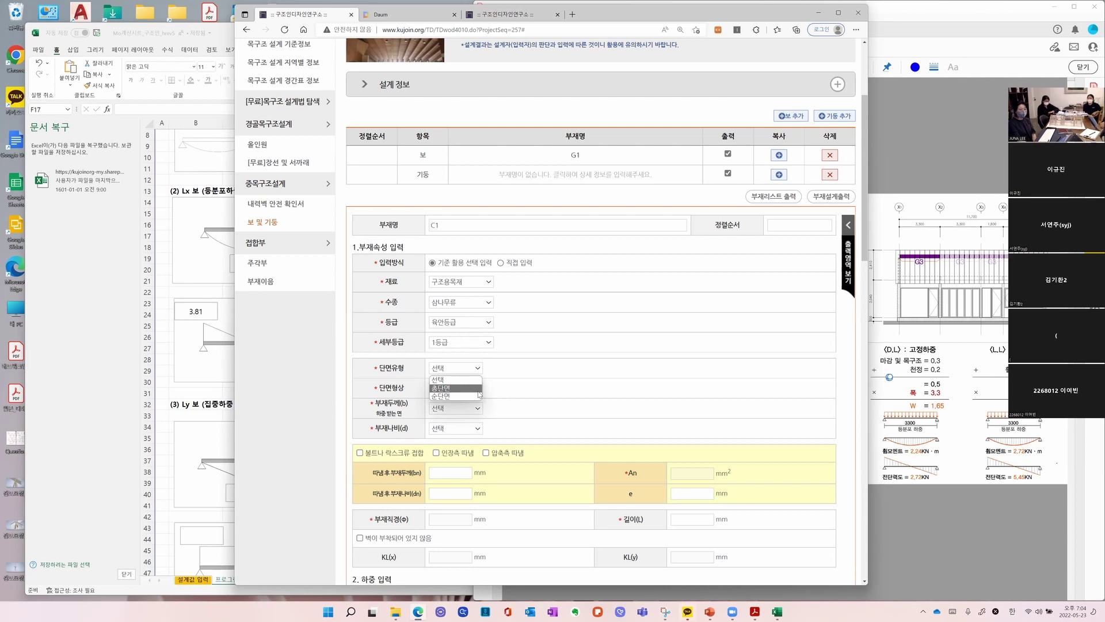
{"action": "left_click", "coordinate": [478, 391]}
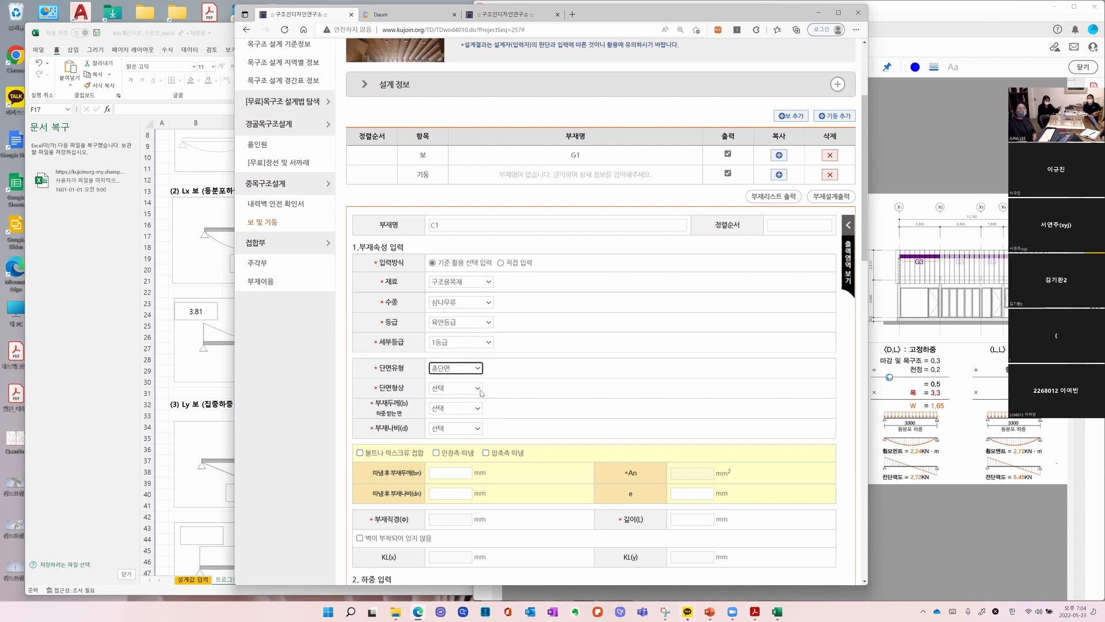
{"action": "left_click", "coordinate": [477, 390]}
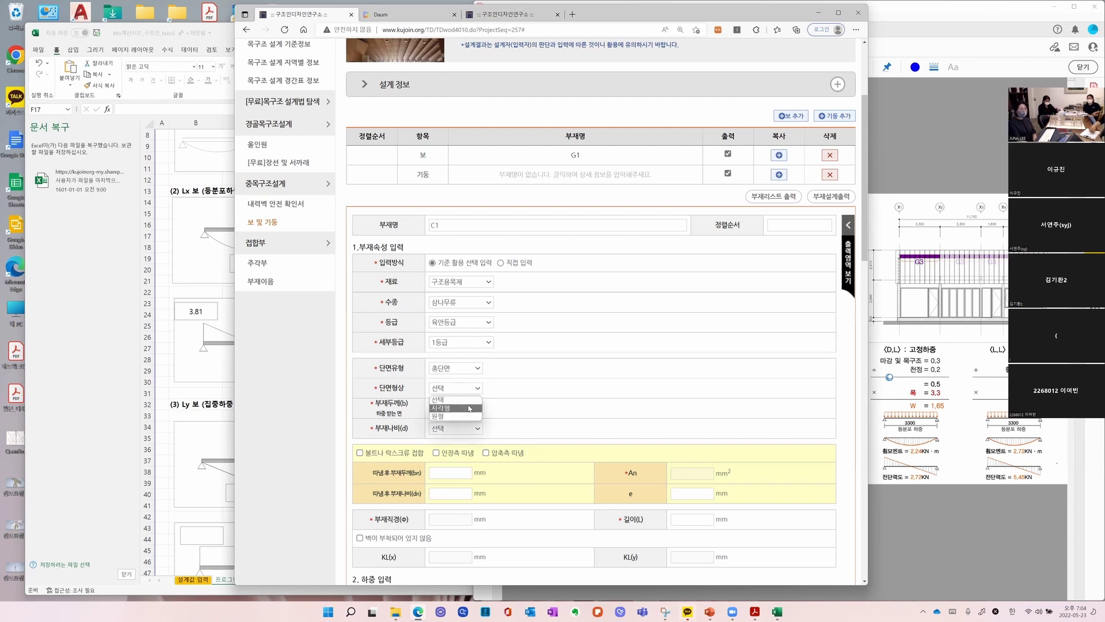
{"action": "left_click", "coordinate": [469, 412]}
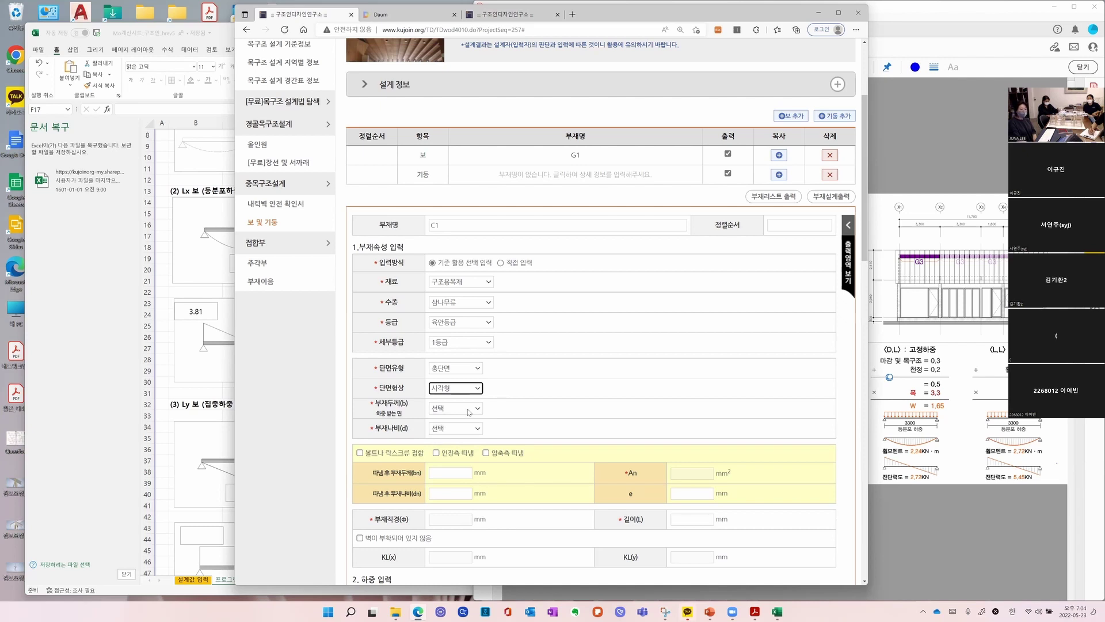
{"action": "left_click", "coordinate": [470, 410]}
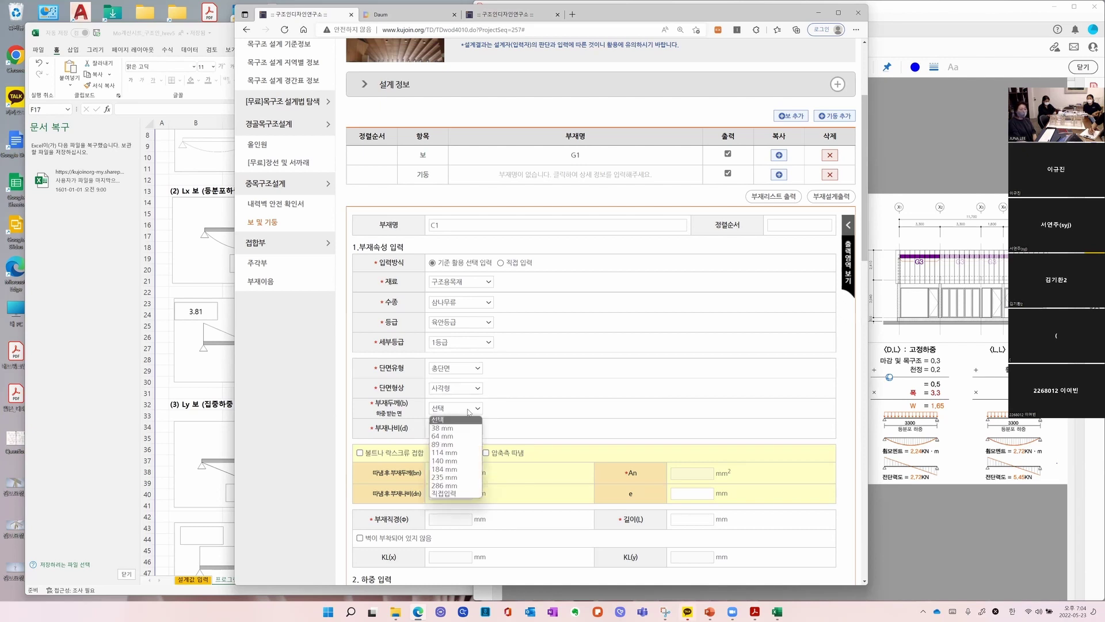
{"action": "left_click", "coordinate": [470, 444]}
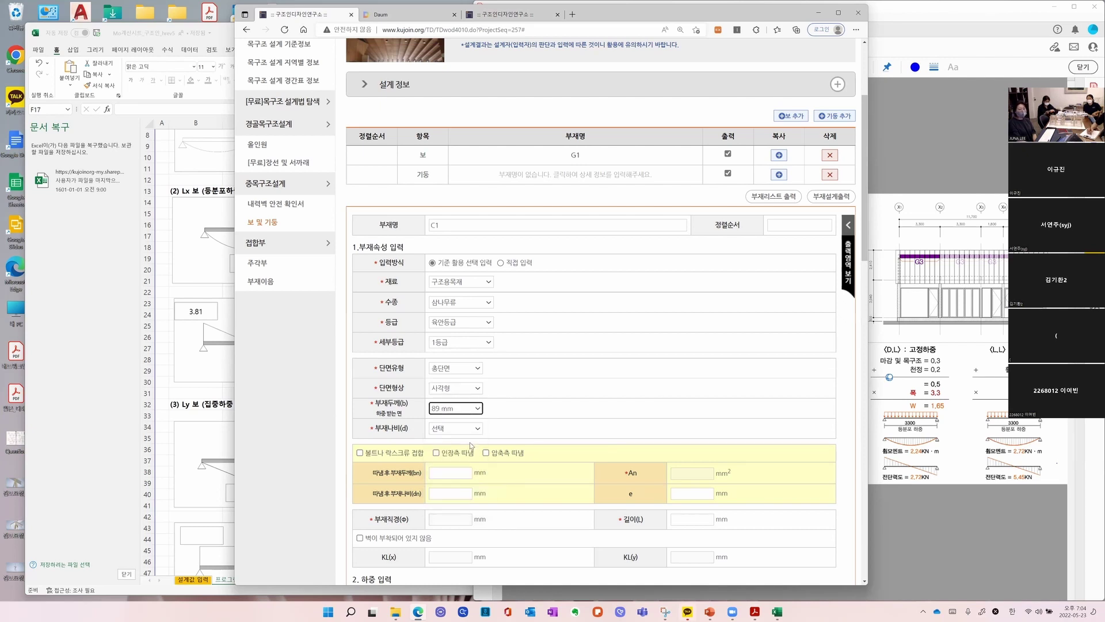
{"action": "left_click", "coordinate": [471, 429]}
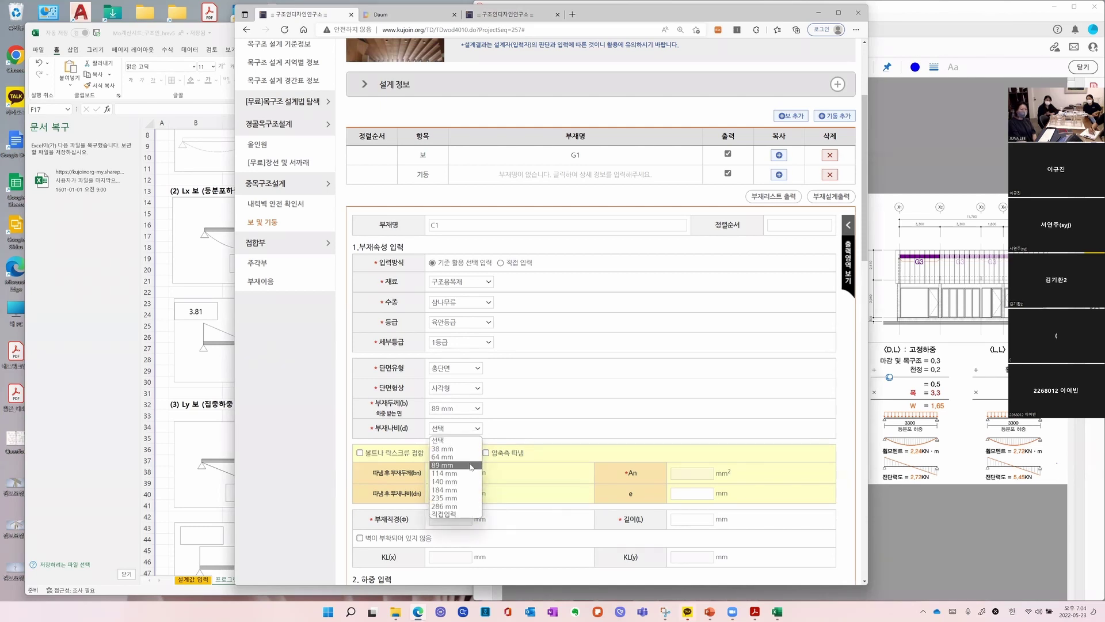
{"action": "left_click", "coordinate": [471, 465]}
{"action": "left_click", "coordinate": [548, 473]}
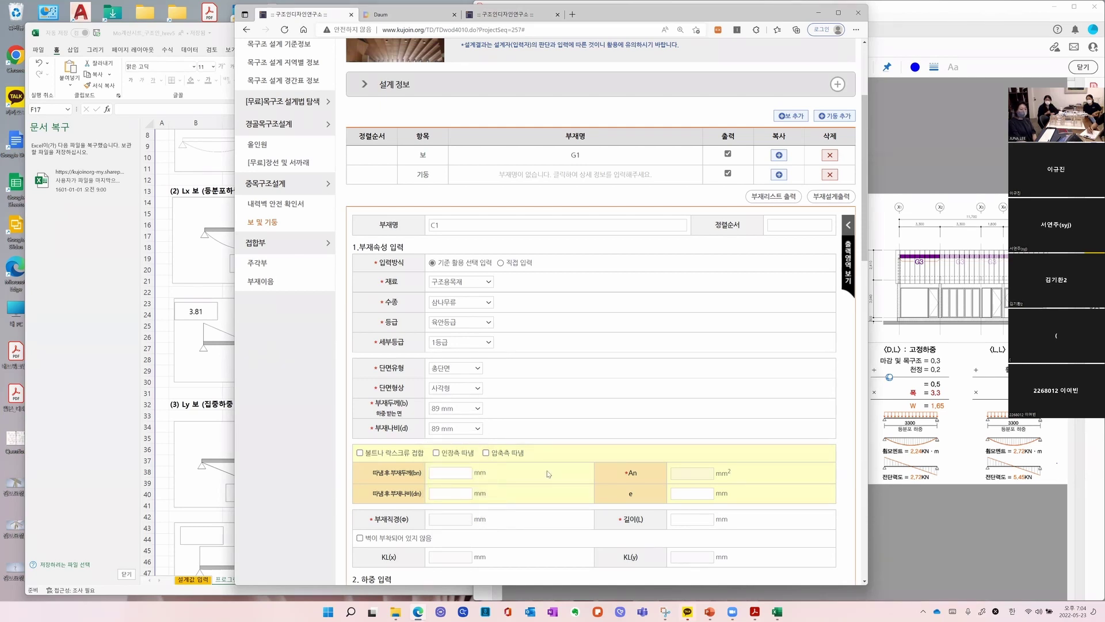
{"action": "scroll", "coordinate": [567, 474], "scroll_direction": "down", "scroll_amount": 1}
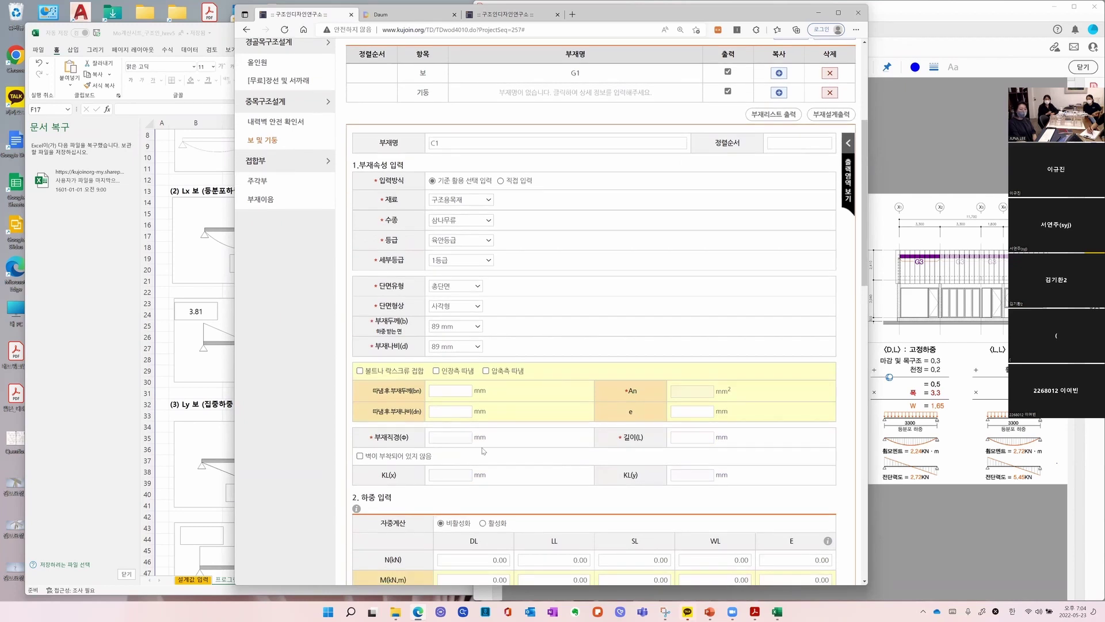
Set column C1's length to 2000 mm with the structural drawing as reference, and try the 벽이 부착되어 있지 않음 option, leaving it off
{"action": "left_click", "coordinate": [693, 436]}
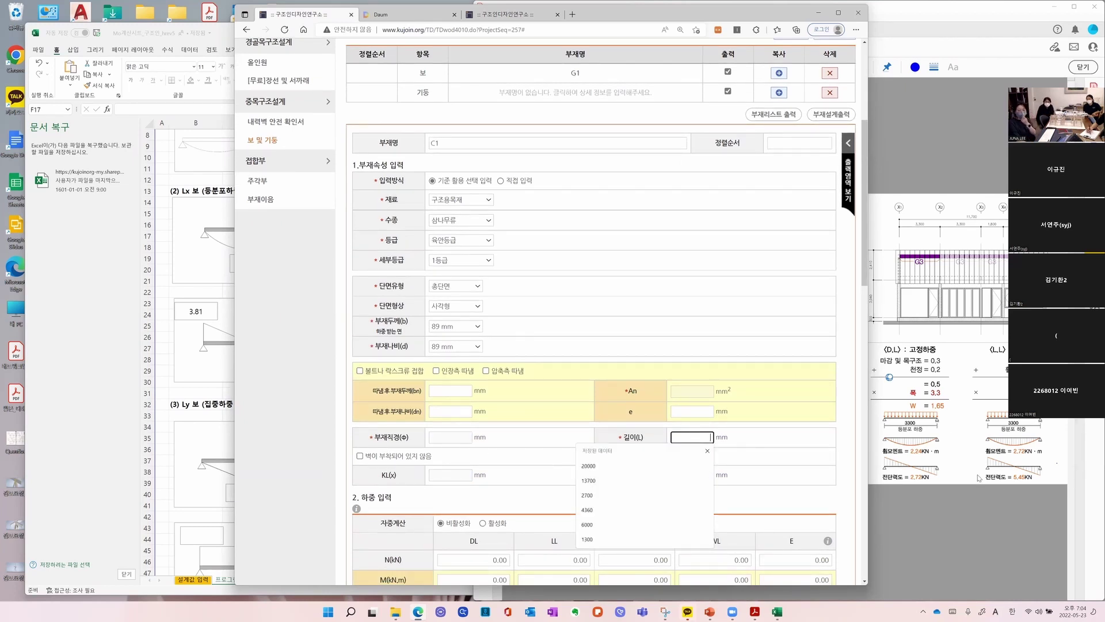
{"action": "key", "text": "alt+Tab"}
{"action": "scroll", "coordinate": [692, 435], "scroll_direction": "down", "scroll_amount": 1}
{"action": "scroll", "coordinate": [692, 436], "scroll_direction": "up", "scroll_amount": 2}
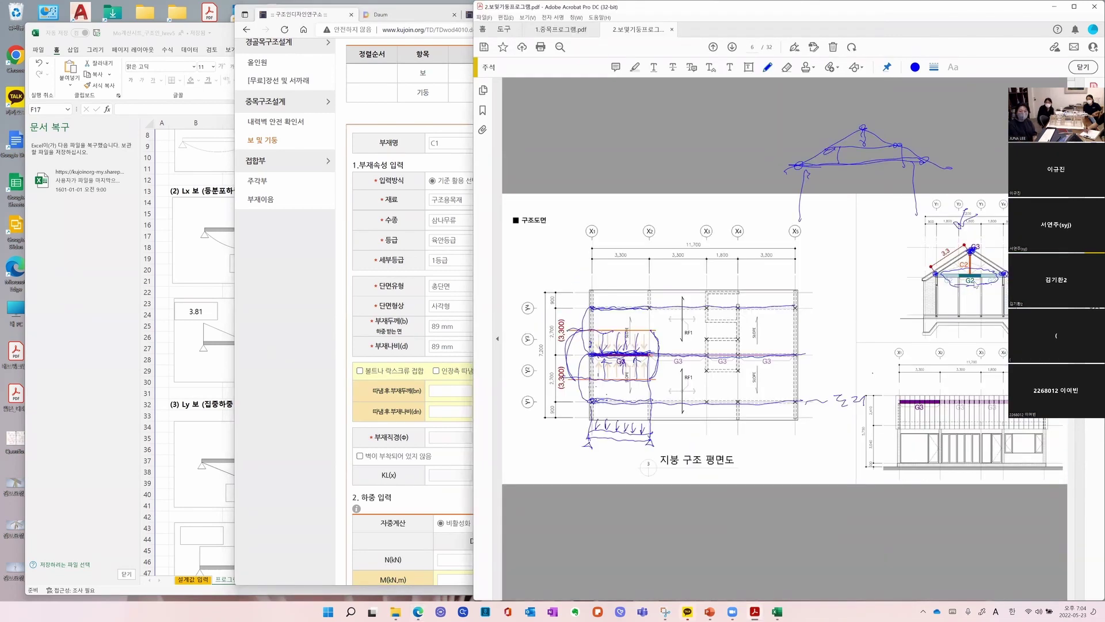
{"action": "key", "text": "alt+Tab"}
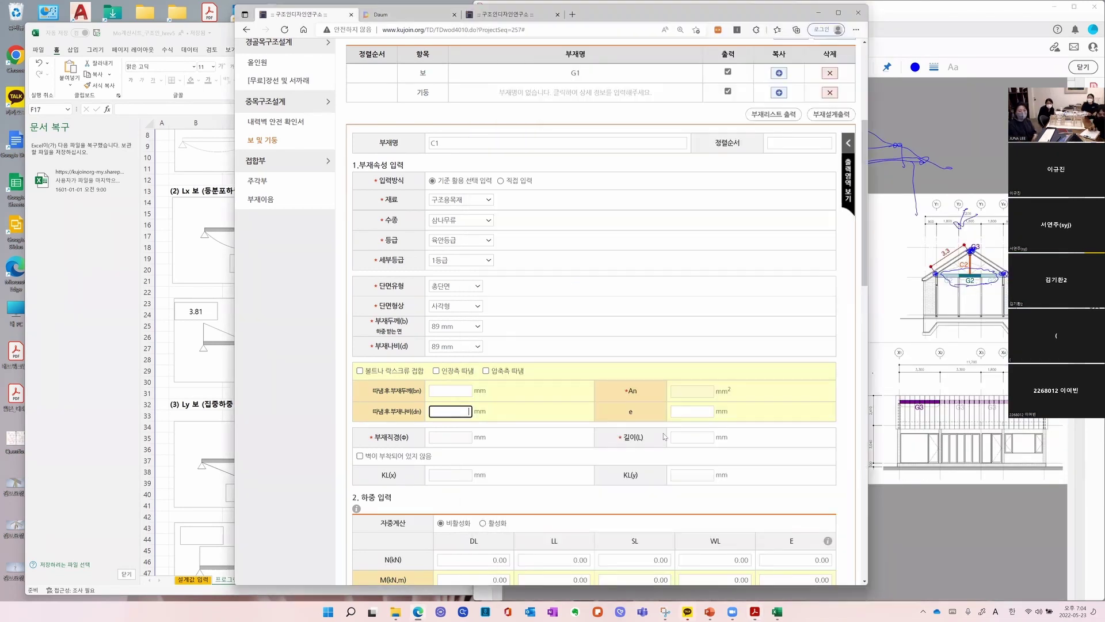
{"action": "type", "text": "2000"}
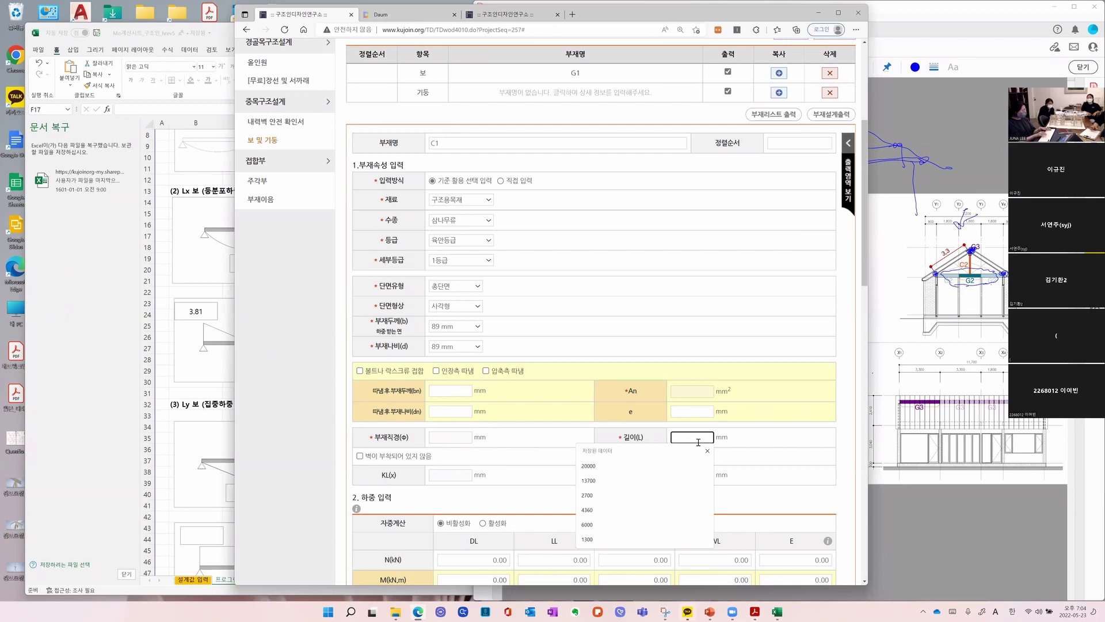
{"action": "left_click", "coordinate": [760, 455]}
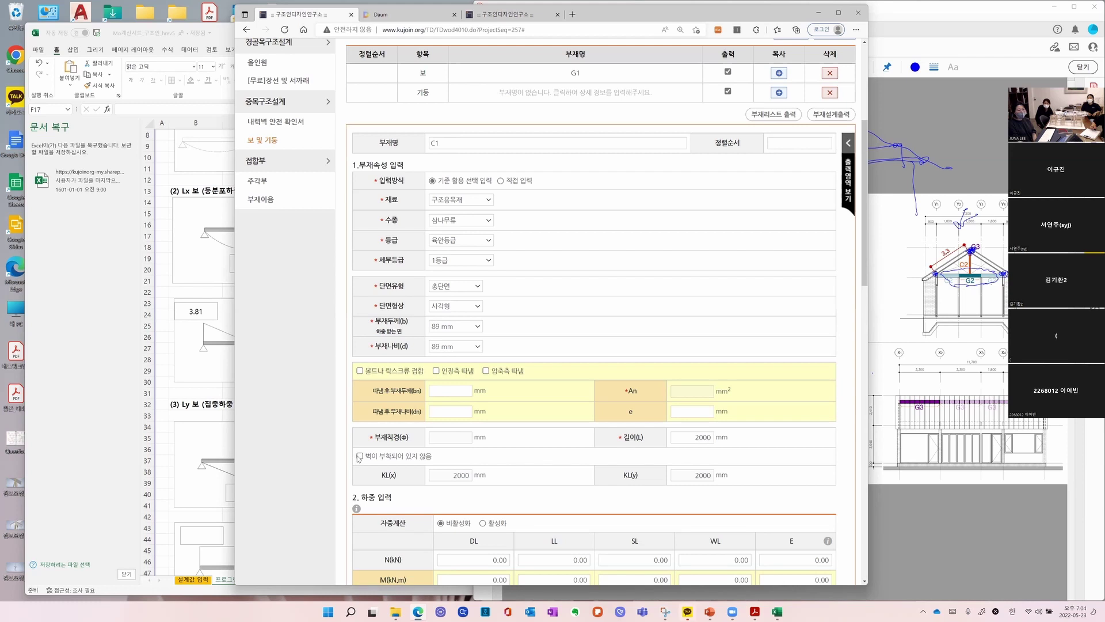
{"action": "double_click", "coordinate": [465, 473]}
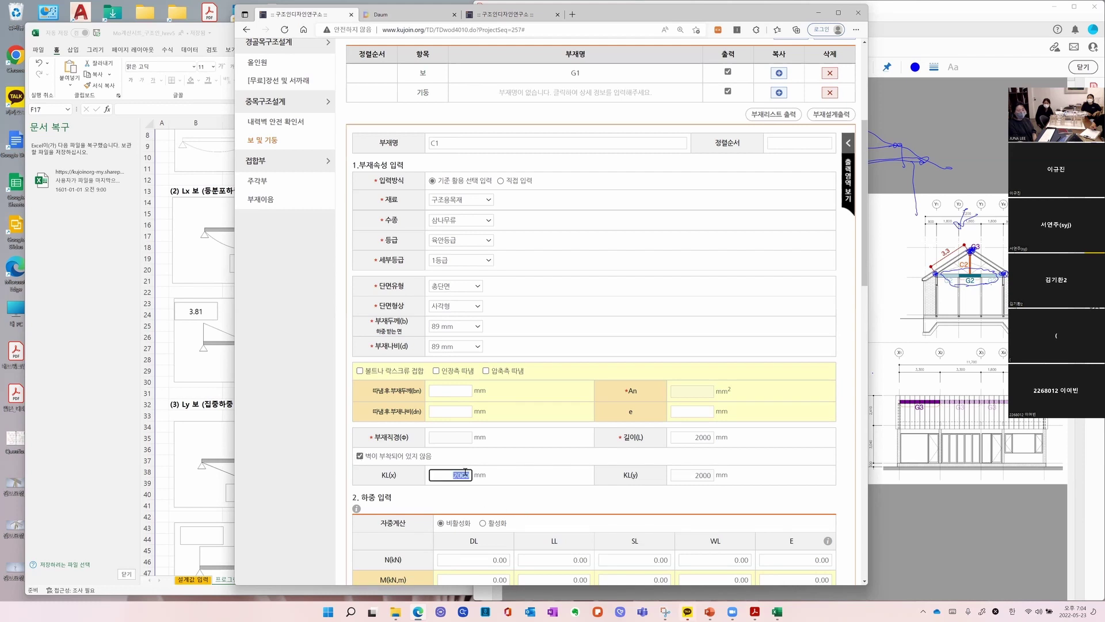
{"action": "left_click", "coordinate": [360, 456]}
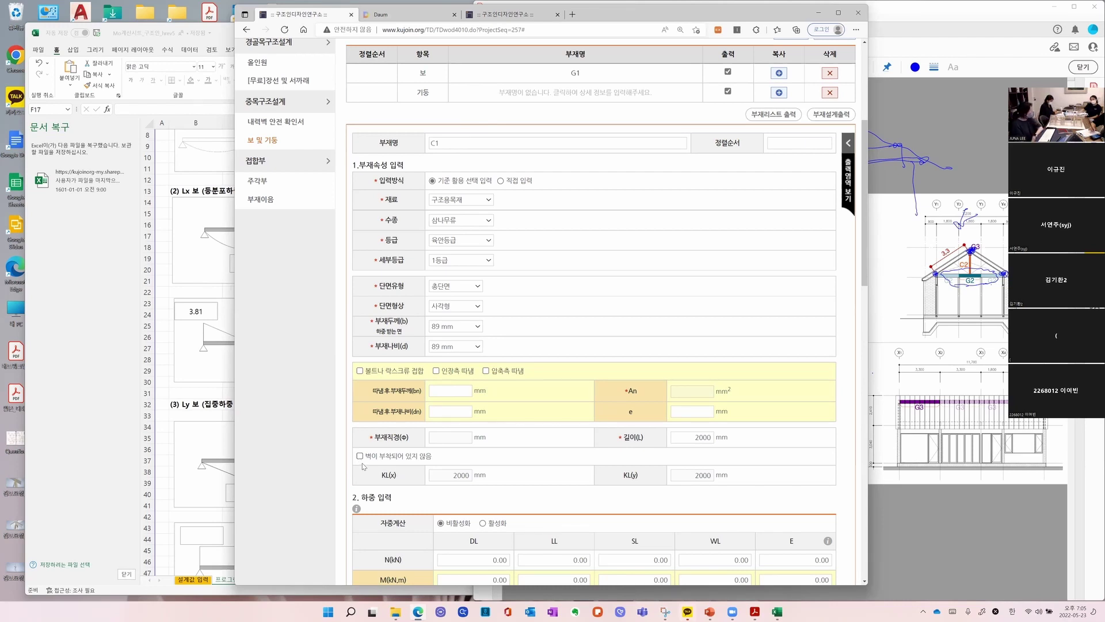
Set column C1's length (L) to 3000 mm
{"action": "scroll", "coordinate": [362, 464], "scroll_direction": "down", "scroll_amount": 1}
{"action": "scroll", "coordinate": [362, 464], "scroll_direction": "down", "scroll_amount": 1}
{"action": "scroll", "coordinate": [362, 463], "scroll_direction": "down", "scroll_amount": 1}
{"action": "scroll", "coordinate": [362, 463], "scroll_direction": "up", "scroll_amount": 1}
{"action": "scroll", "coordinate": [362, 463], "scroll_direction": "up", "scroll_amount": 1}
{"action": "double_click", "coordinate": [697, 355]}
{"action": "left_click", "coordinate": [699, 356]}
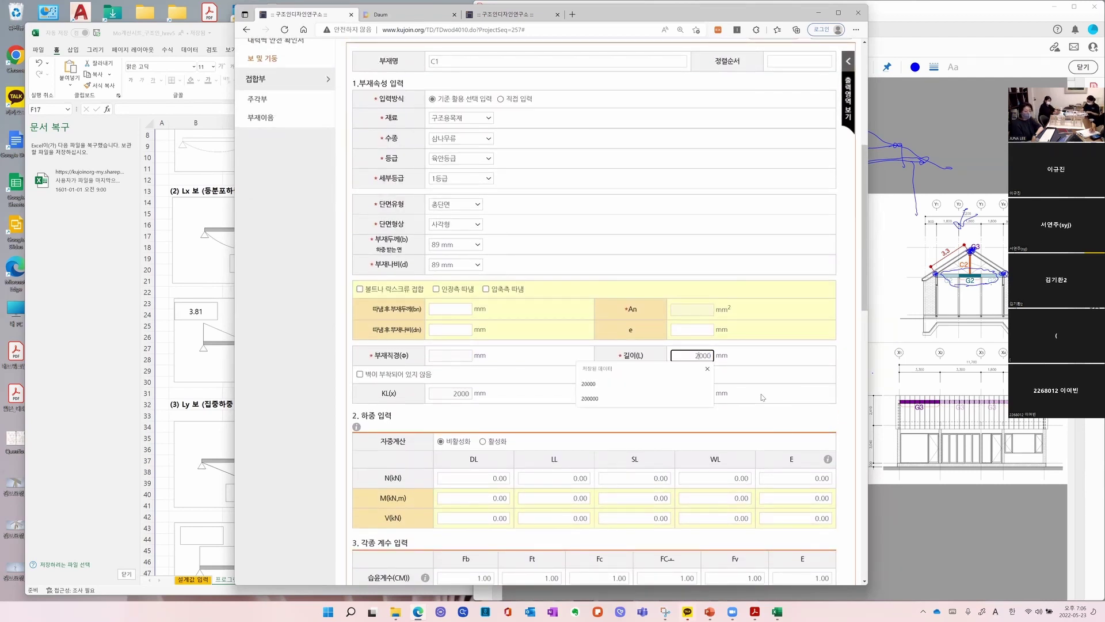
{"action": "key", "text": "BackSpace"}
{"action": "type", "text": "3"}
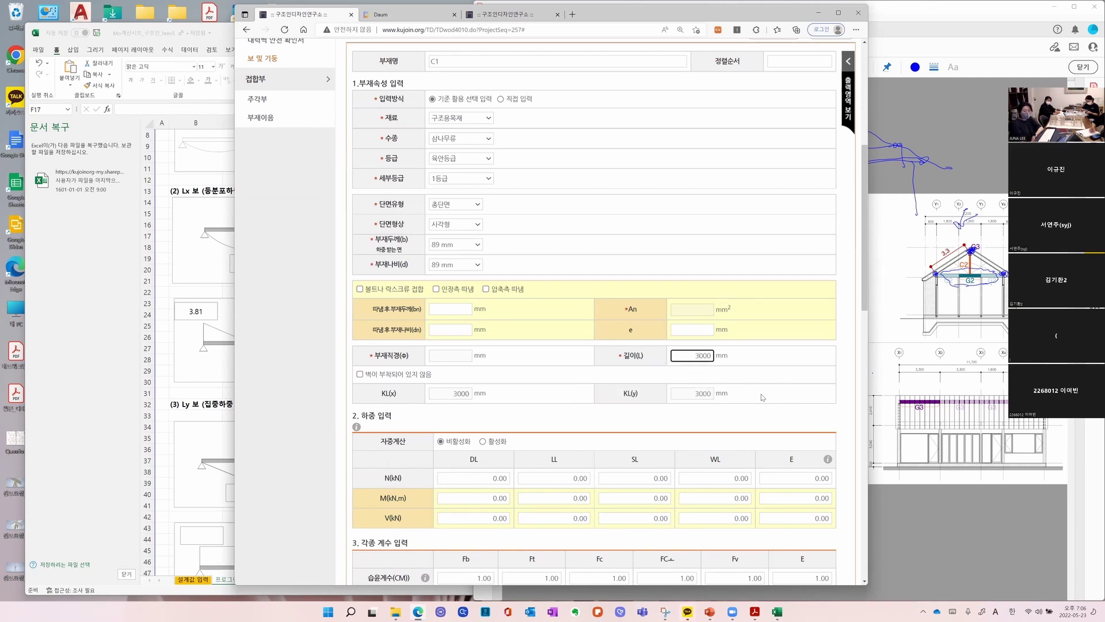
{"action": "left_click", "coordinate": [672, 429]}
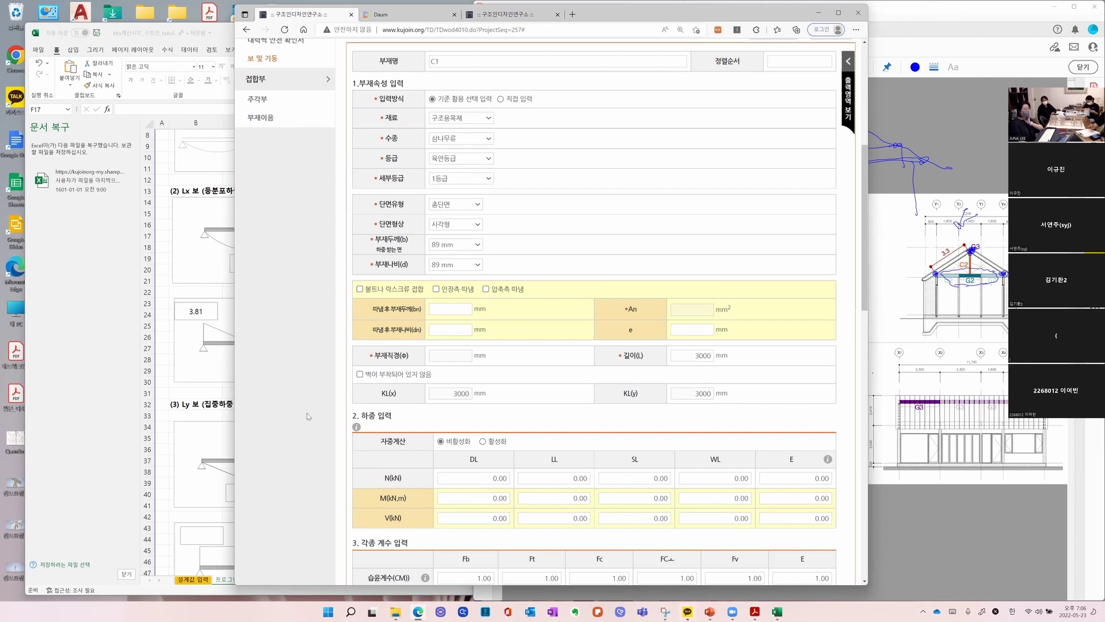
Look up the column (기둥) axial loads in the Excel calculation sheet and enter 3.81 kN as C1's dead load N
{"action": "scroll", "coordinate": [654, 393], "scroll_direction": "down", "scroll_amount": 2}
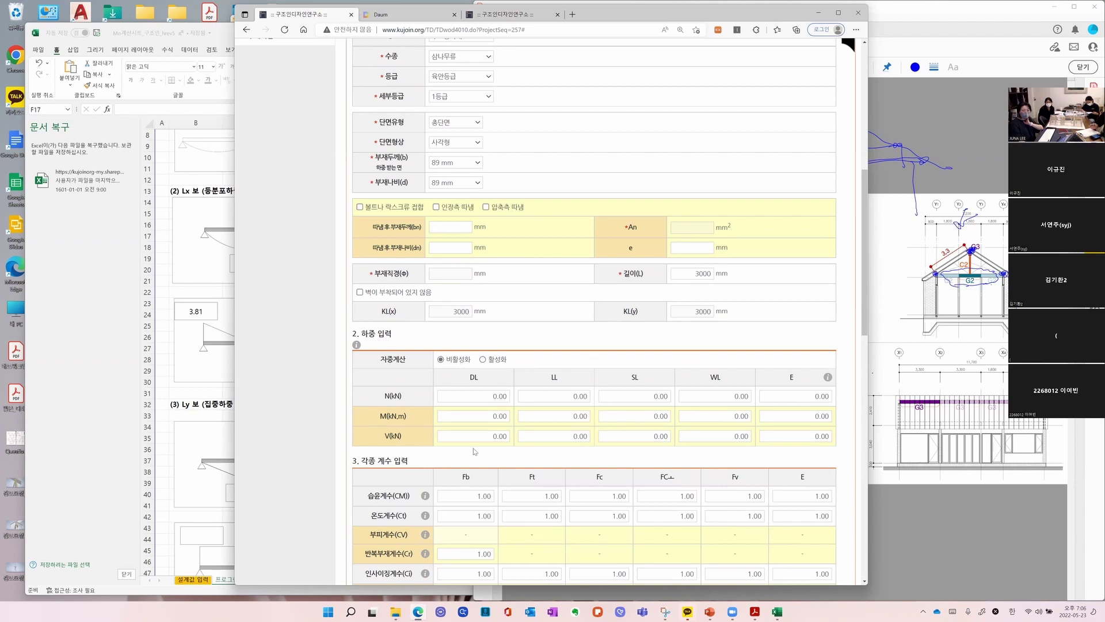
{"action": "left_click", "coordinate": [159, 499]}
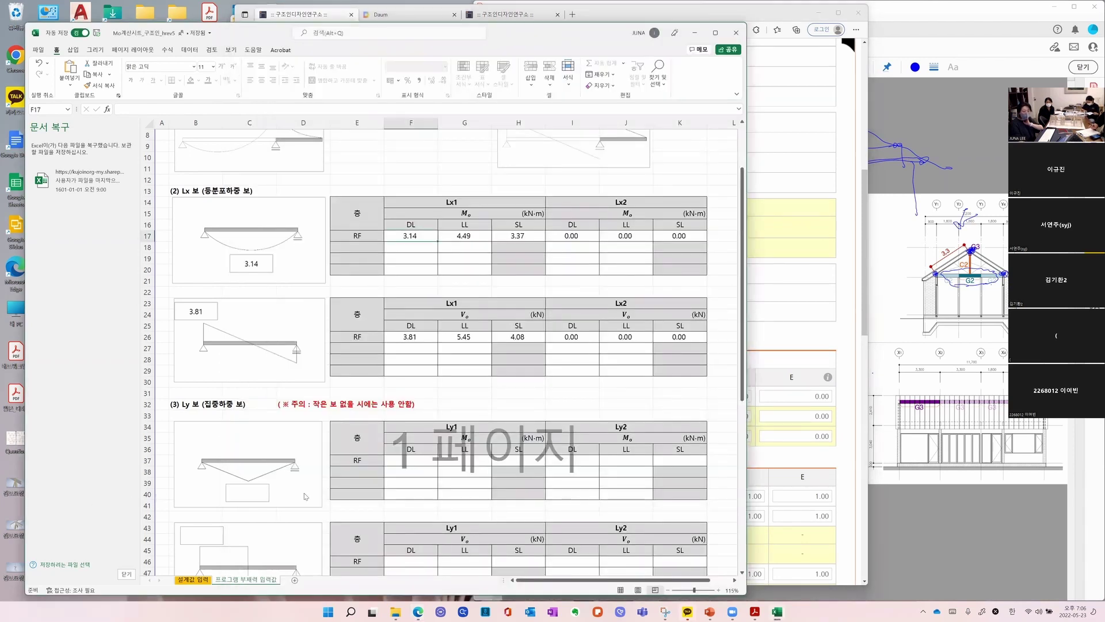
{"action": "scroll", "coordinate": [305, 496], "scroll_direction": "down", "scroll_amount": 11}
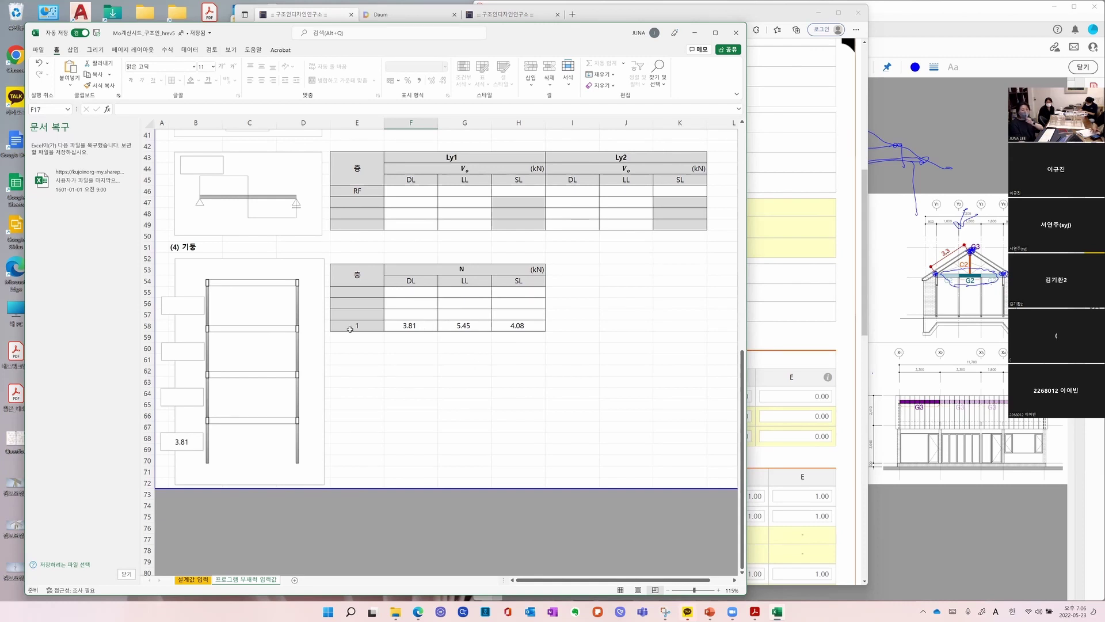
{"action": "left_click", "coordinate": [824, 451]}
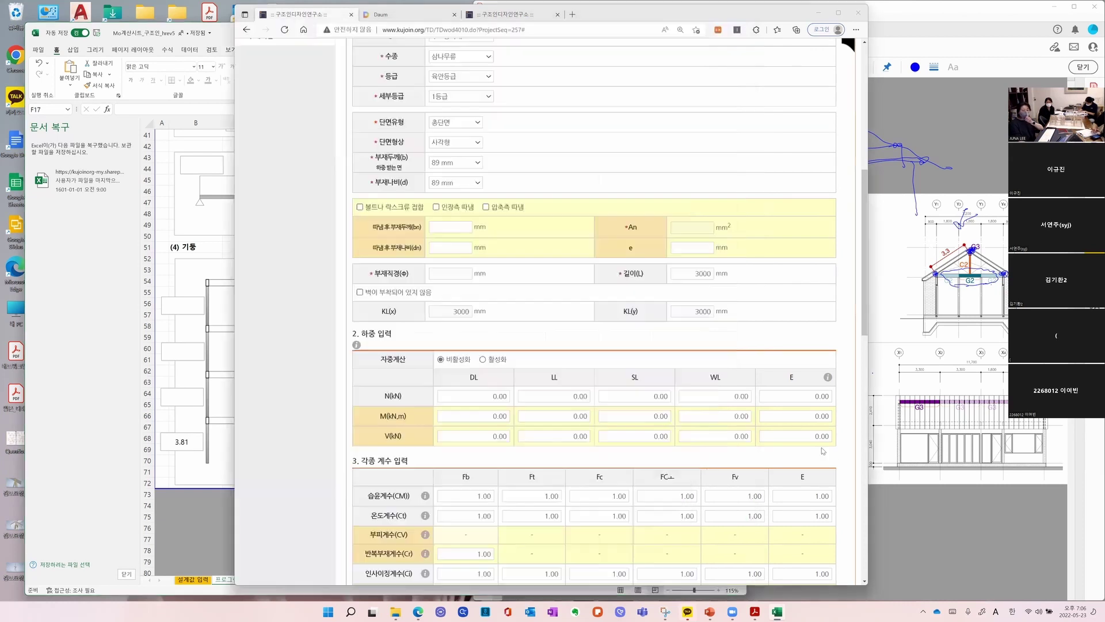
{"action": "left_click", "coordinate": [490, 397]}
{"action": "type", "text": "3.81"}
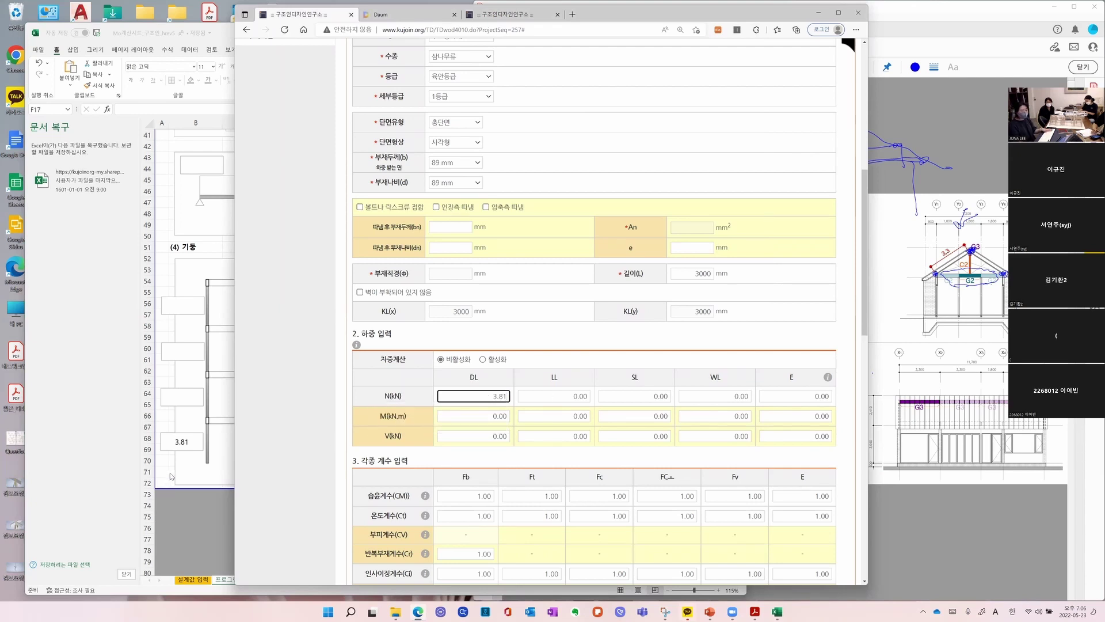
Recheck the column load table in Excel and enter 5.45 kN as C1's live load N
{"action": "left_click", "coordinate": [202, 469]}
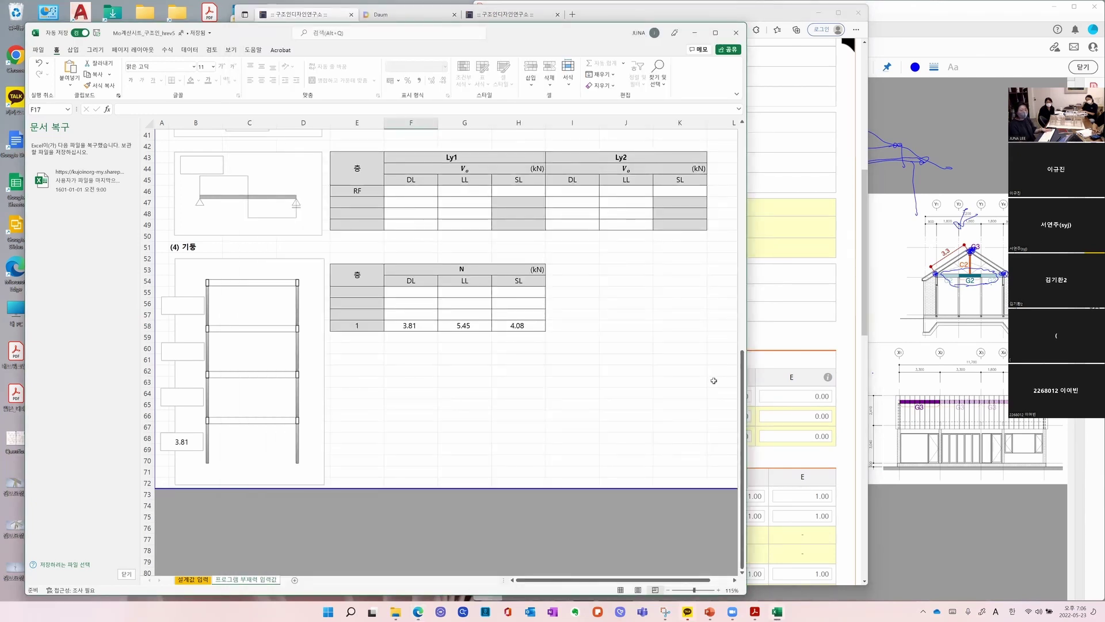
{"action": "left_click", "coordinate": [803, 337]}
{"action": "left_click", "coordinate": [571, 396]}
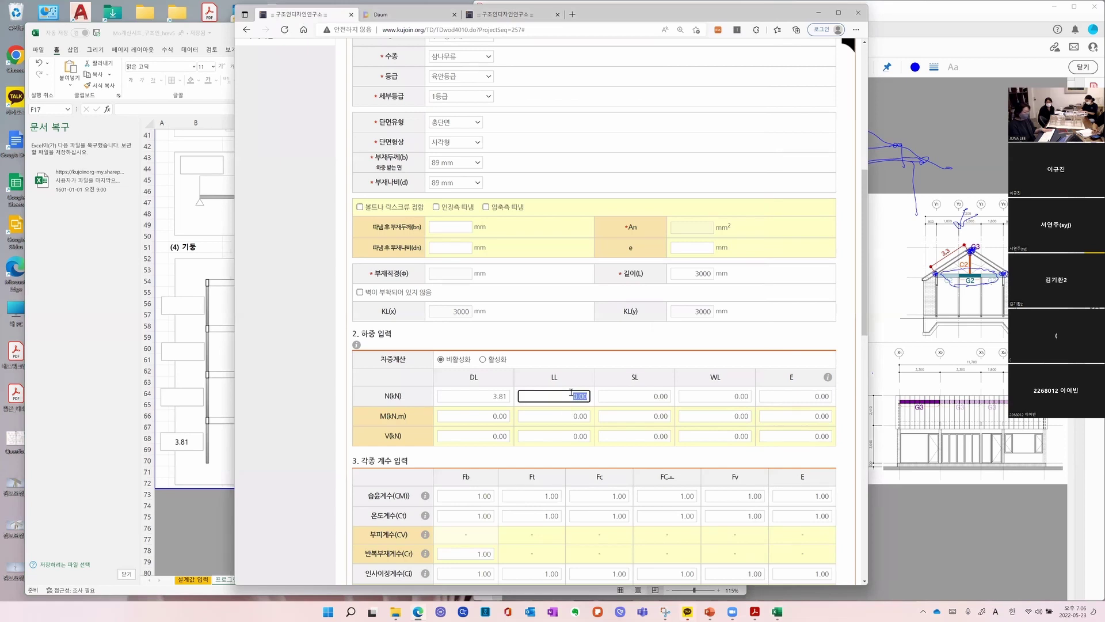
{"action": "type", "text": "5.43"}
{"action": "key", "text": "BackSpace"}
{"action": "type", "text": "5"}
{"action": "left_click", "coordinate": [620, 462]}
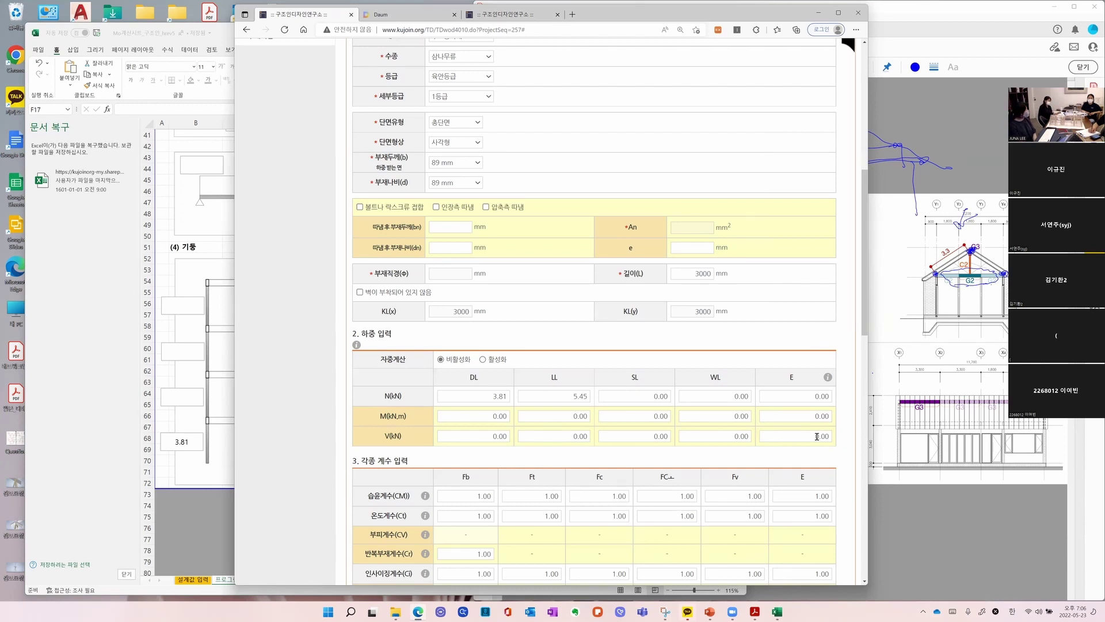
Save column C1's inputs with all adjustment factors left at their defaults, and confirm the save
{"action": "scroll", "coordinate": [816, 436], "scroll_direction": "down", "scroll_amount": 3}
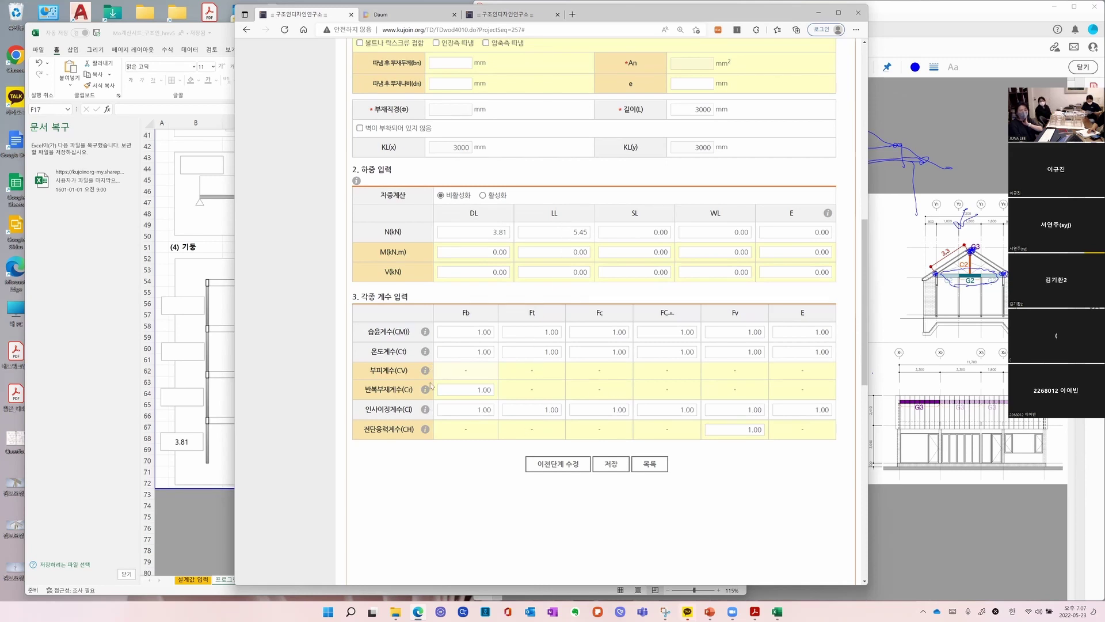
{"action": "left_click", "coordinate": [619, 464]}
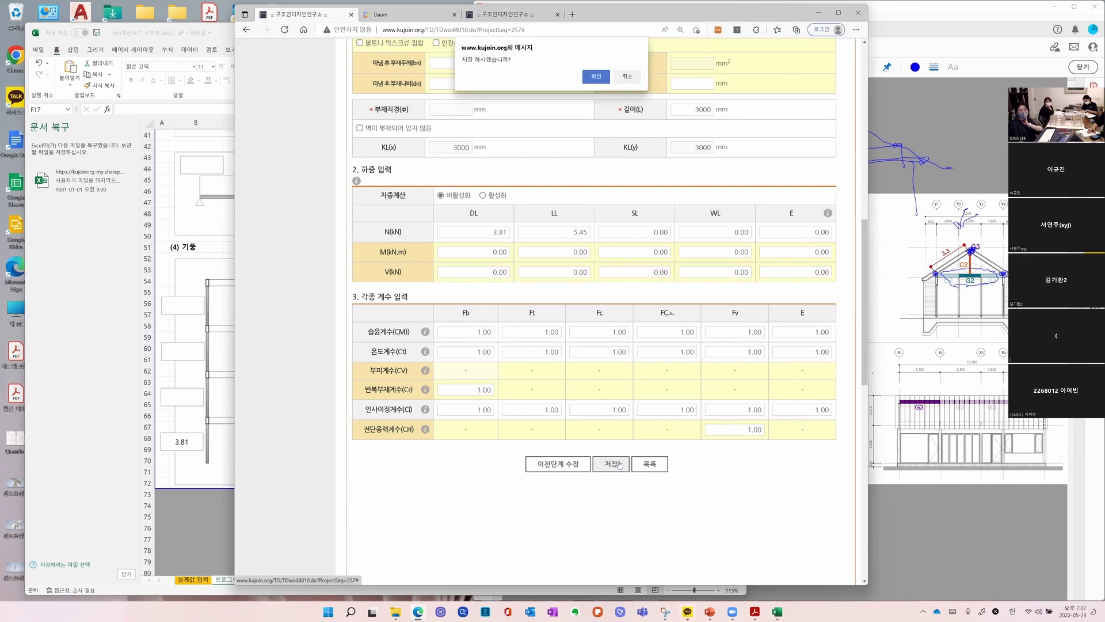
{"action": "left_click", "coordinate": [597, 76]}
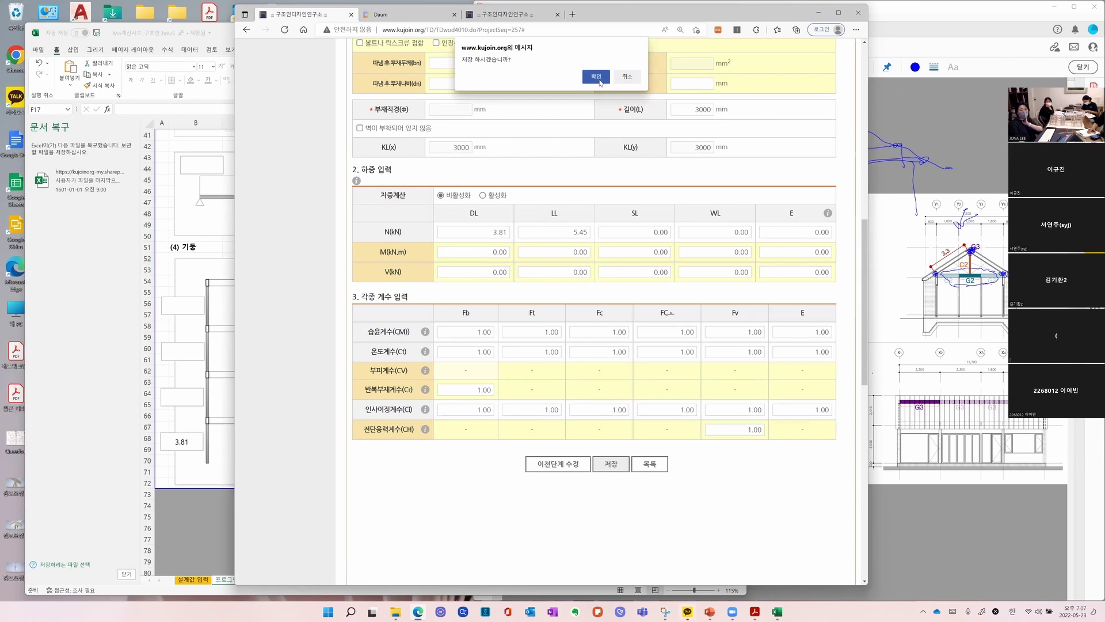
{"action": "key", "text": "Return"}
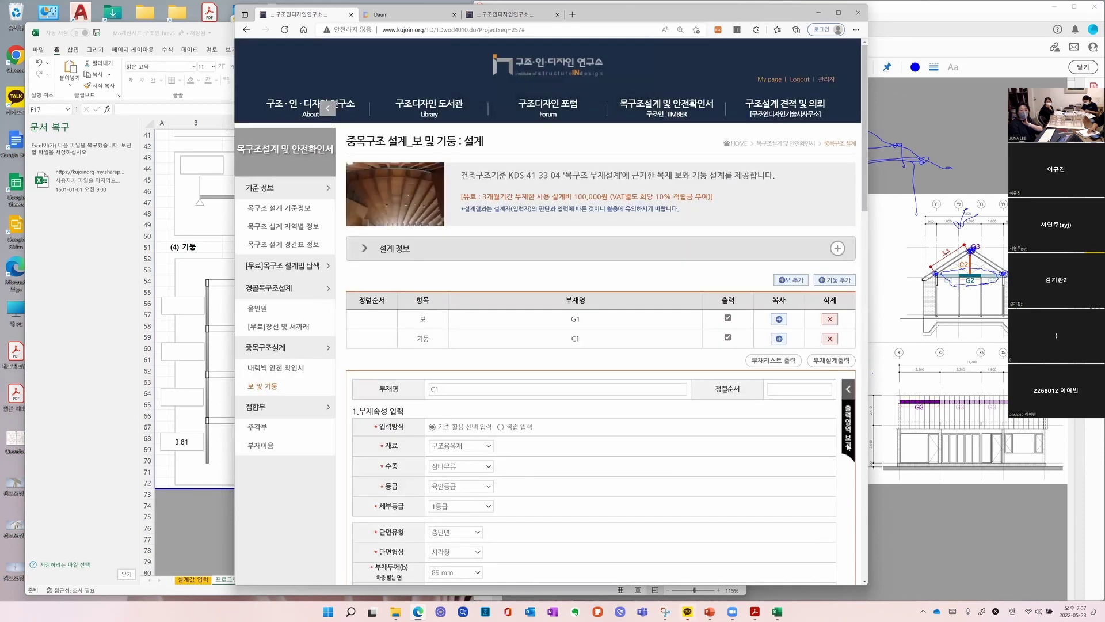
Examine column C1's design output, including section data, applied loads, adjustment factors and the axial stress checks per load combination
{"action": "left_click", "coordinate": [849, 445]}
{"action": "scroll", "coordinate": [778, 437], "scroll_direction": "down", "scroll_amount": 5}
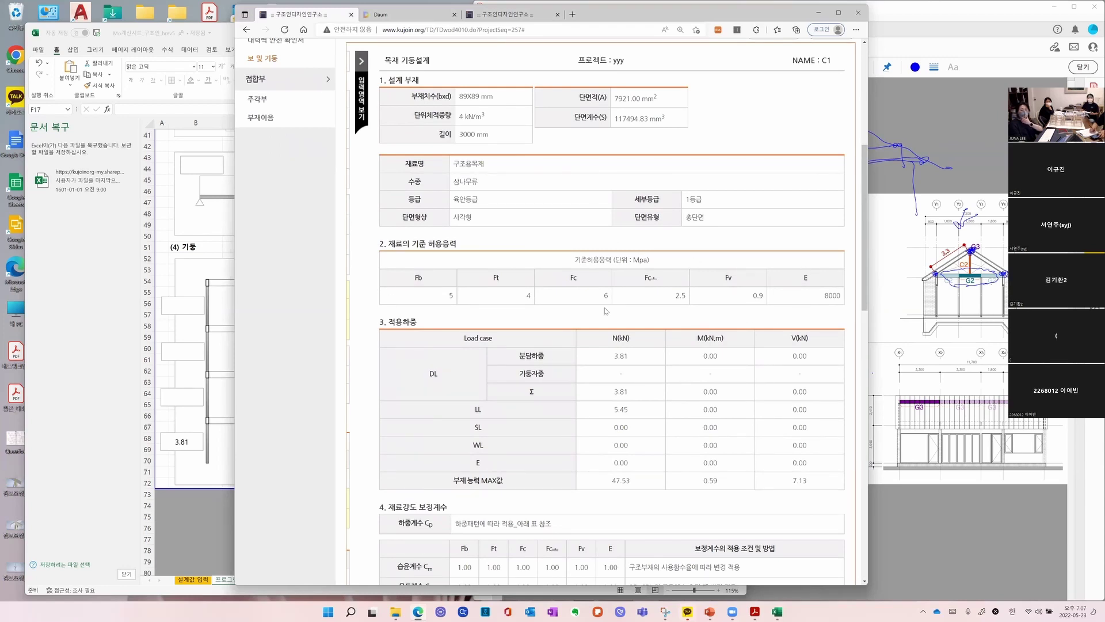
{"action": "scroll", "coordinate": [533, 415], "scroll_direction": "down", "scroll_amount": 3}
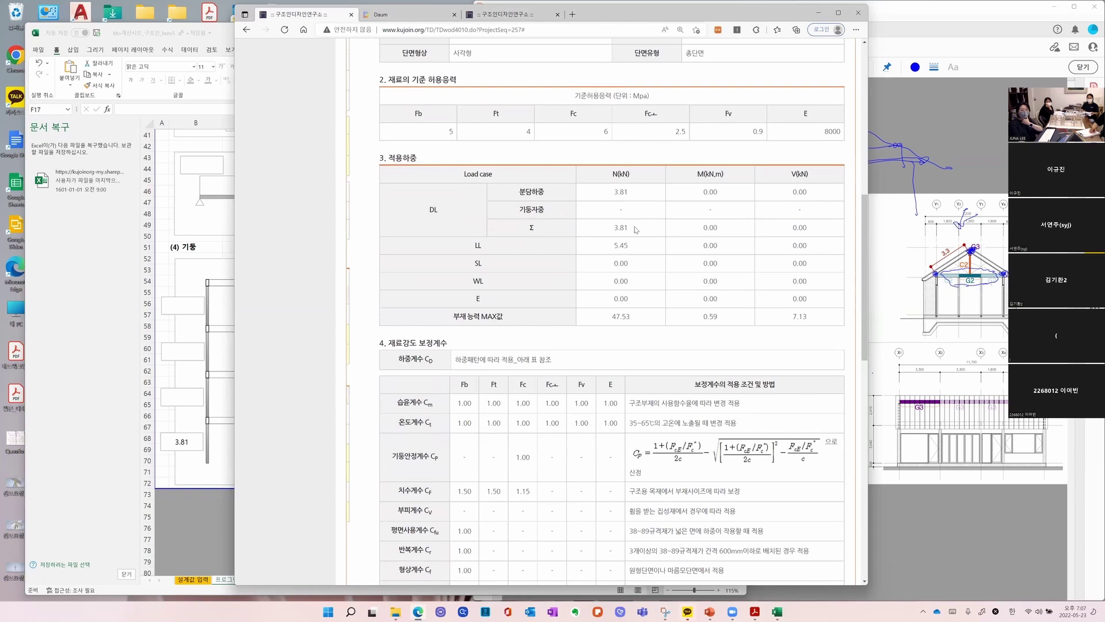
{"action": "scroll", "coordinate": [602, 398], "scroll_direction": "down", "scroll_amount": 8}
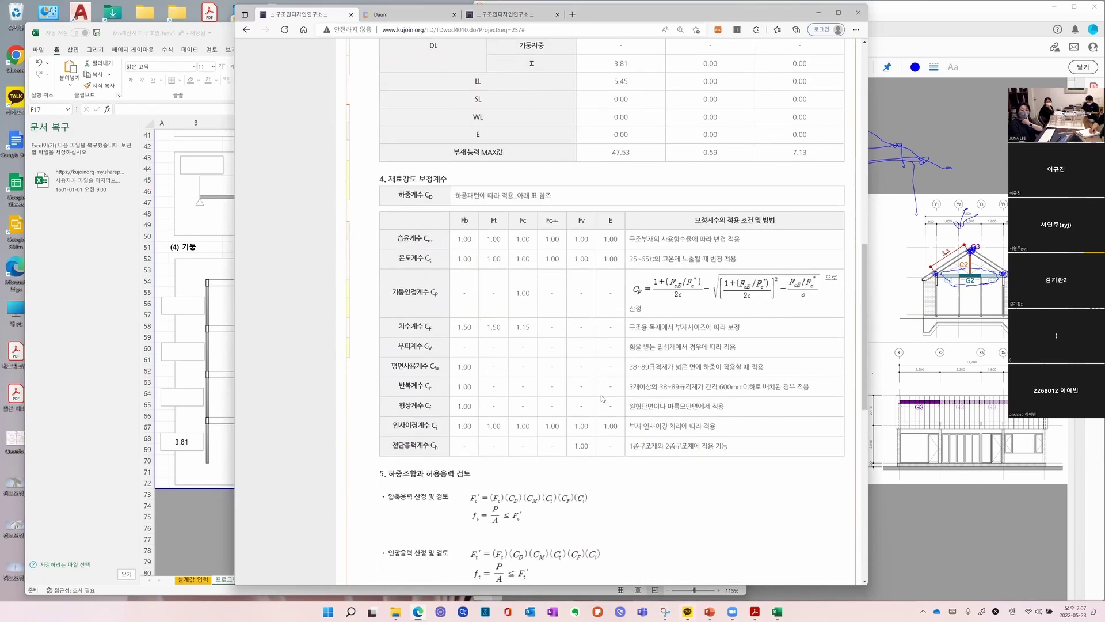
{"action": "scroll", "coordinate": [602, 397], "scroll_direction": "down", "scroll_amount": 3}
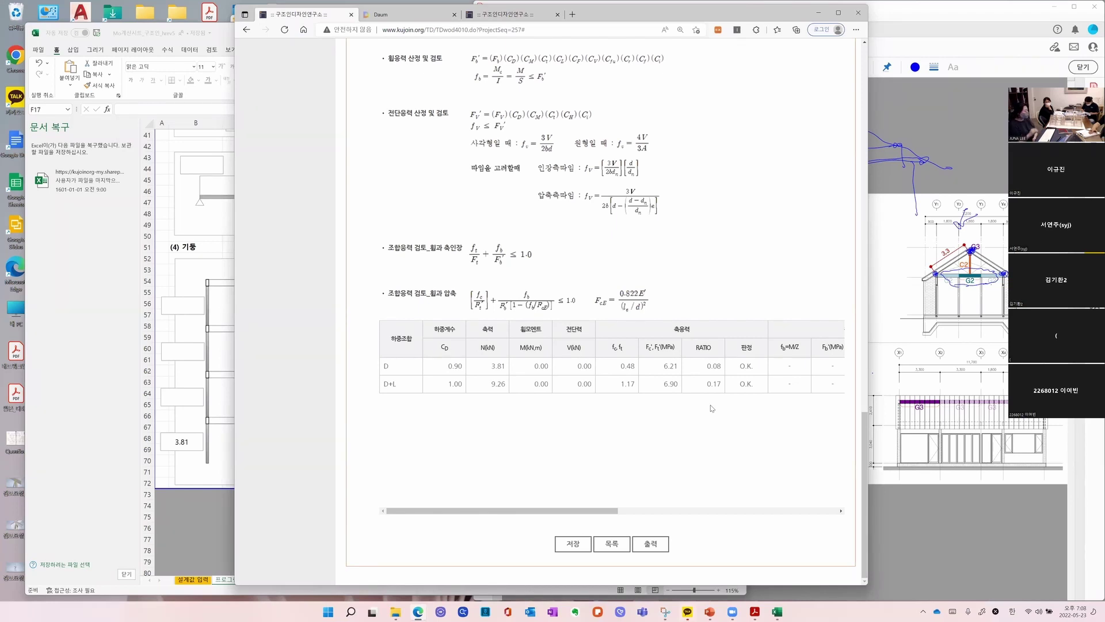
{"action": "scroll", "coordinate": [712, 408], "scroll_direction": "up", "scroll_amount": 5}
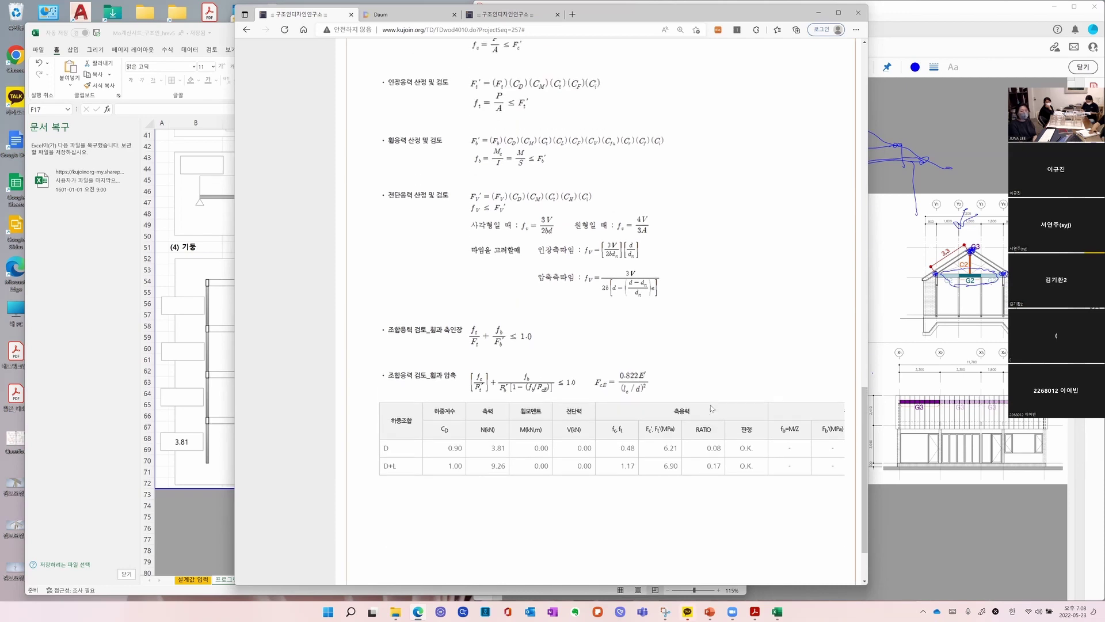
{"action": "scroll", "coordinate": [561, 214], "scroll_direction": "up", "scroll_amount": 2}
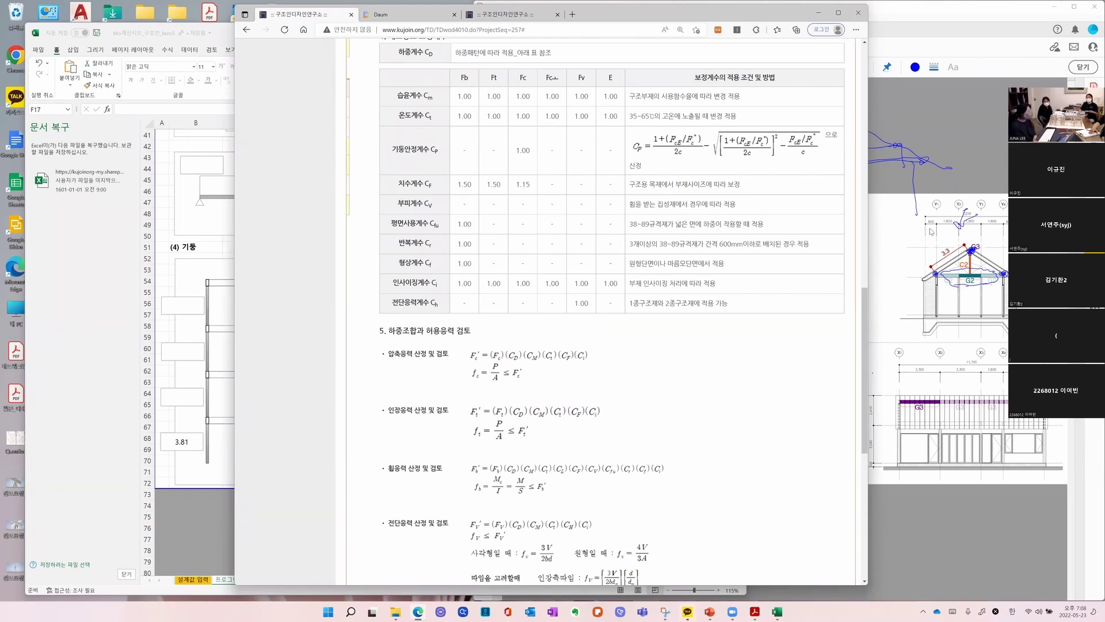
{"action": "scroll", "coordinate": [575, 231], "scroll_direction": "up", "scroll_amount": 4}
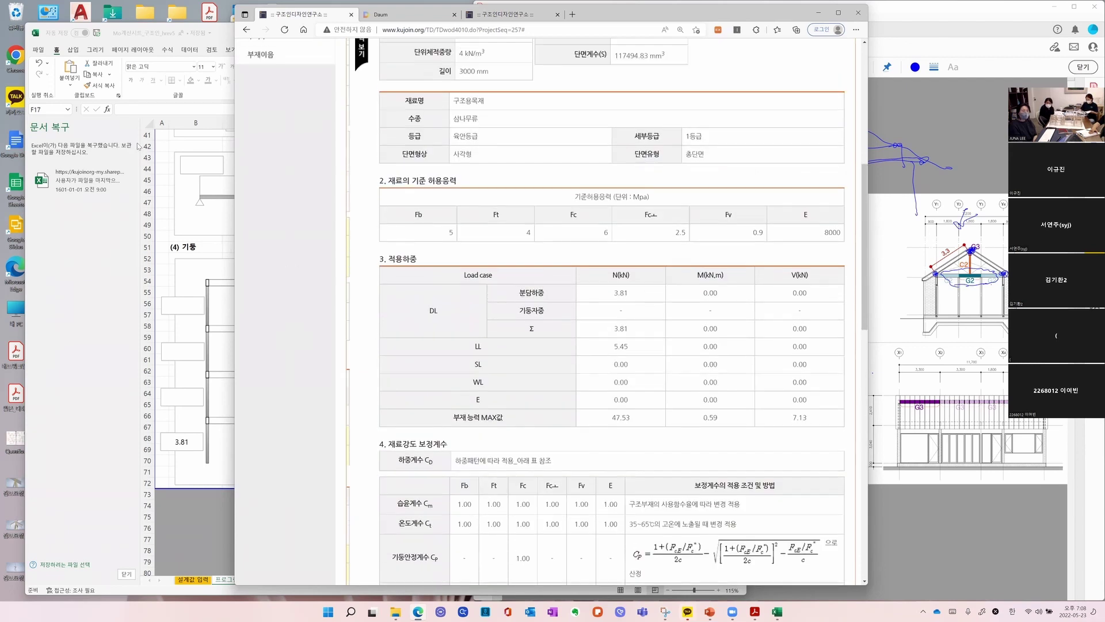
Return to column C1's inputs, enable the 벽이 부착되어 있지 않음 (no wall attached) option and save the member again
{"action": "left_click", "coordinate": [367, 49]}
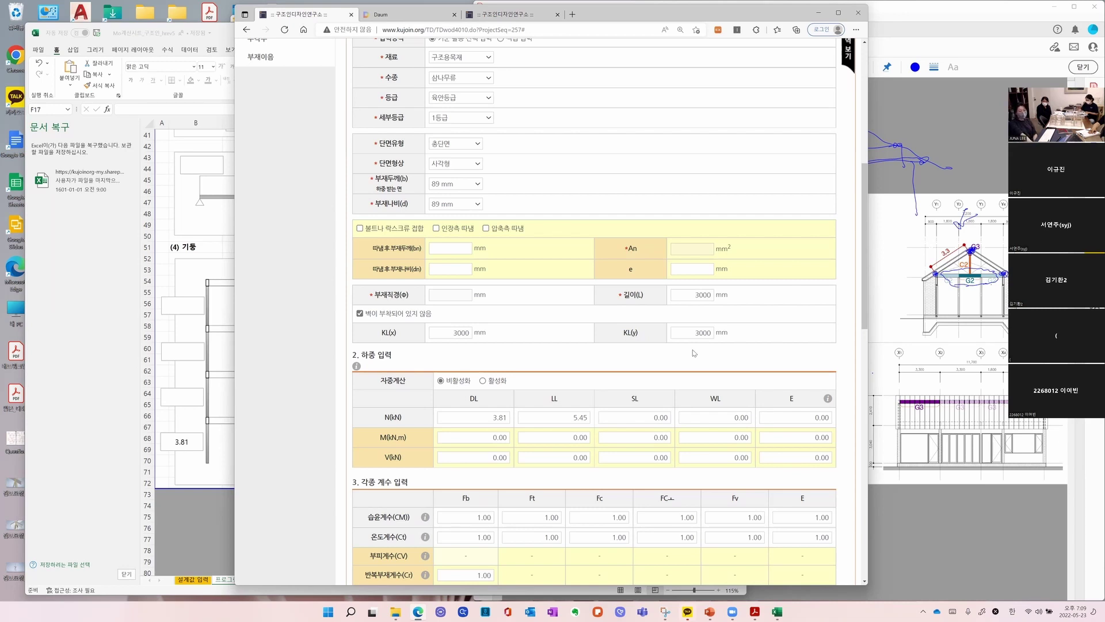
{"action": "scroll", "coordinate": [442, 301], "scroll_direction": "down", "scroll_amount": 3}
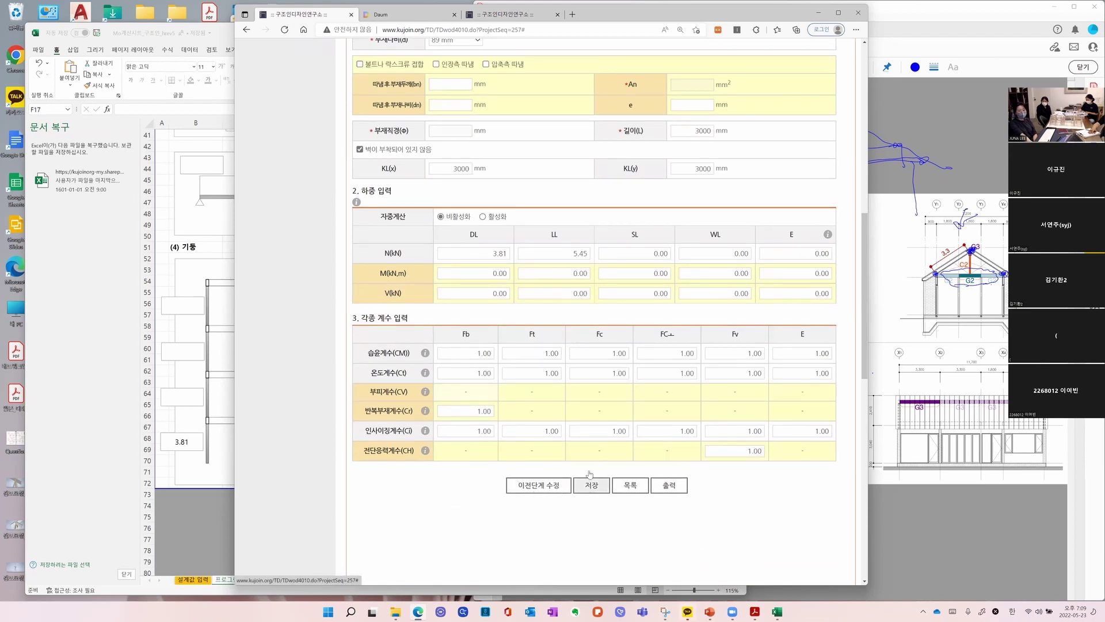
{"action": "left_click", "coordinate": [589, 485]}
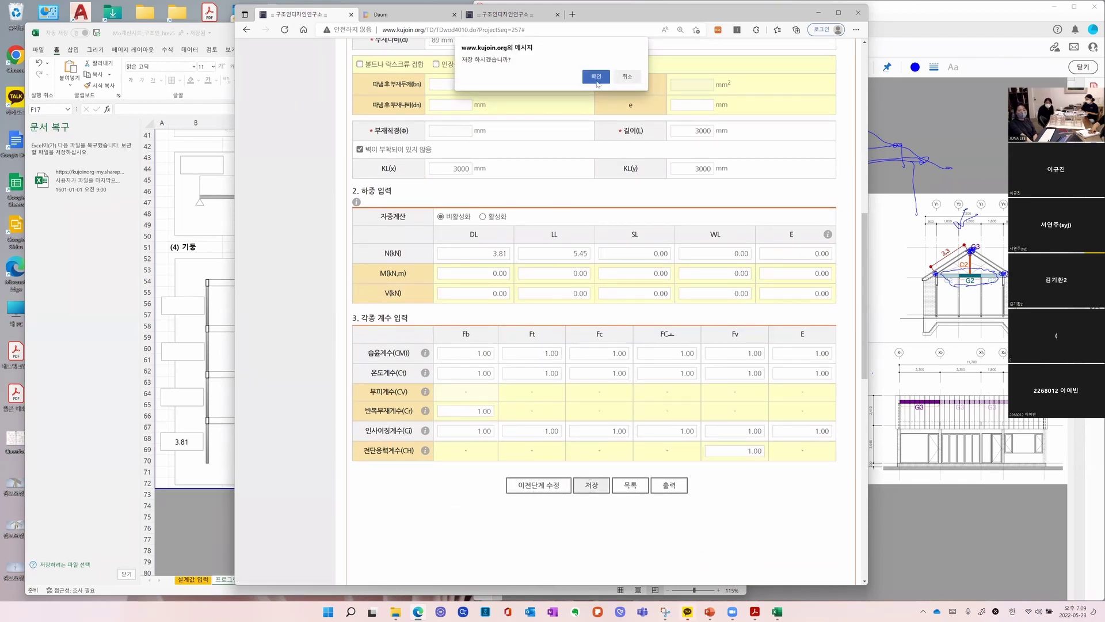
{"action": "left_click", "coordinate": [598, 81]}
{"action": "left_click", "coordinate": [626, 77]}
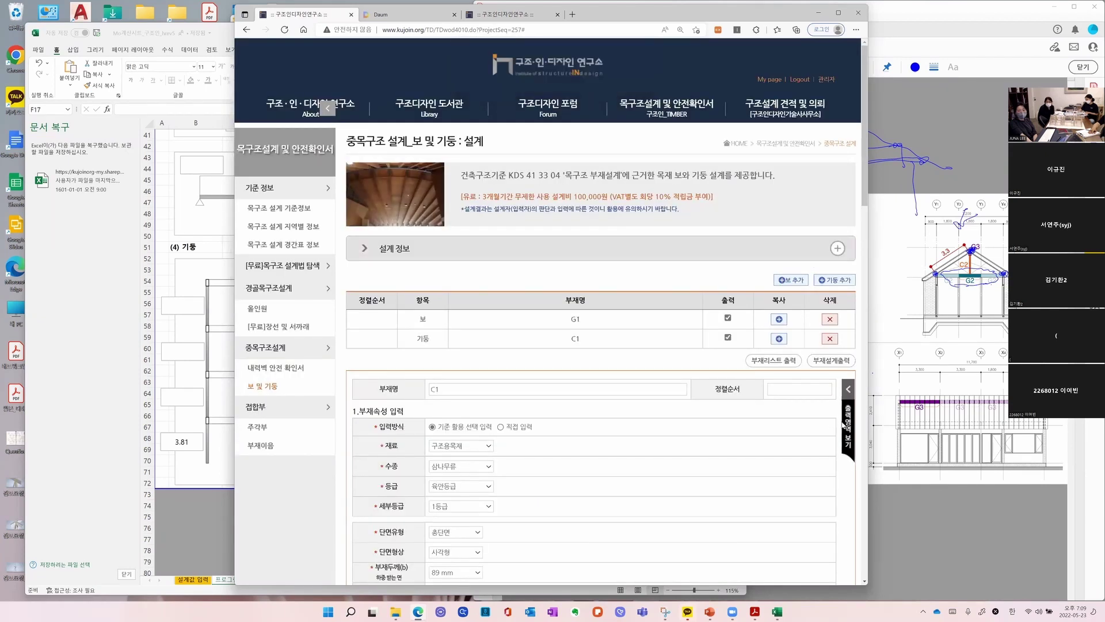
Open column C1's recalculated output for the no-wall condition and review its loads, stability factor and load-combination checks
{"action": "left_click", "coordinate": [847, 437]}
{"action": "scroll", "coordinate": [819, 409], "scroll_direction": "down", "scroll_amount": 6}
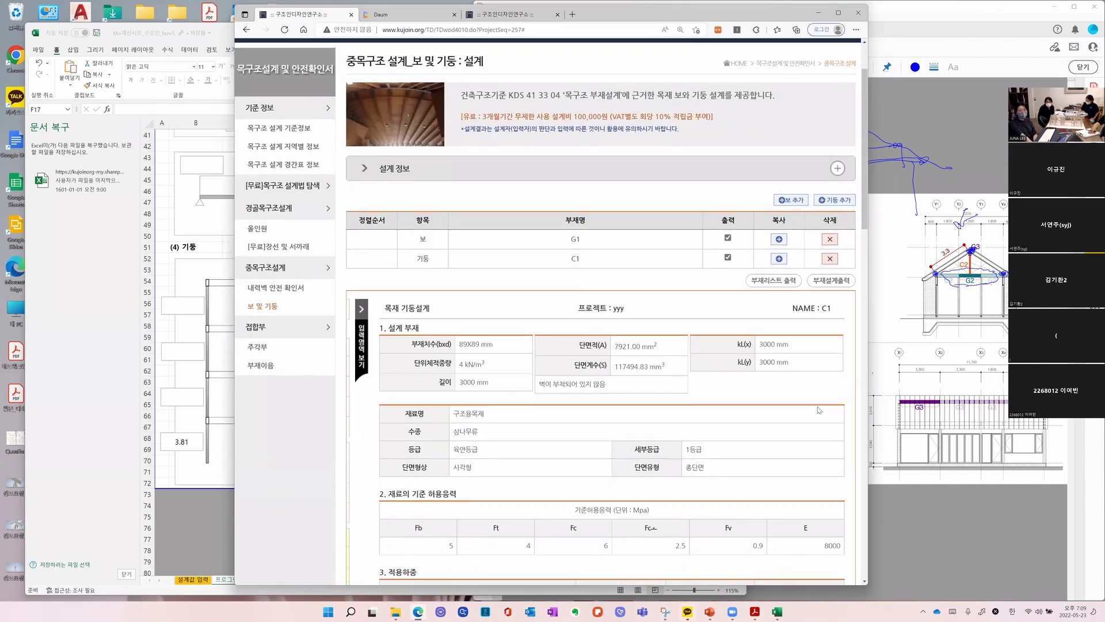
{"action": "scroll", "coordinate": [818, 410], "scroll_direction": "down", "scroll_amount": 9}
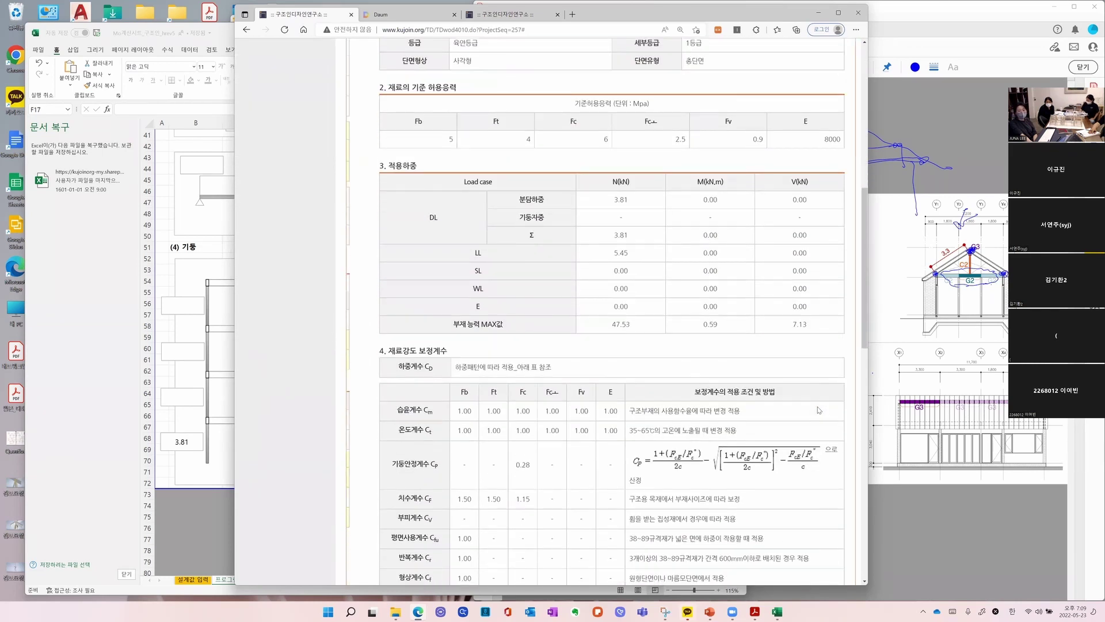
{"action": "scroll", "coordinate": [819, 410], "scroll_direction": "down", "scroll_amount": 7}
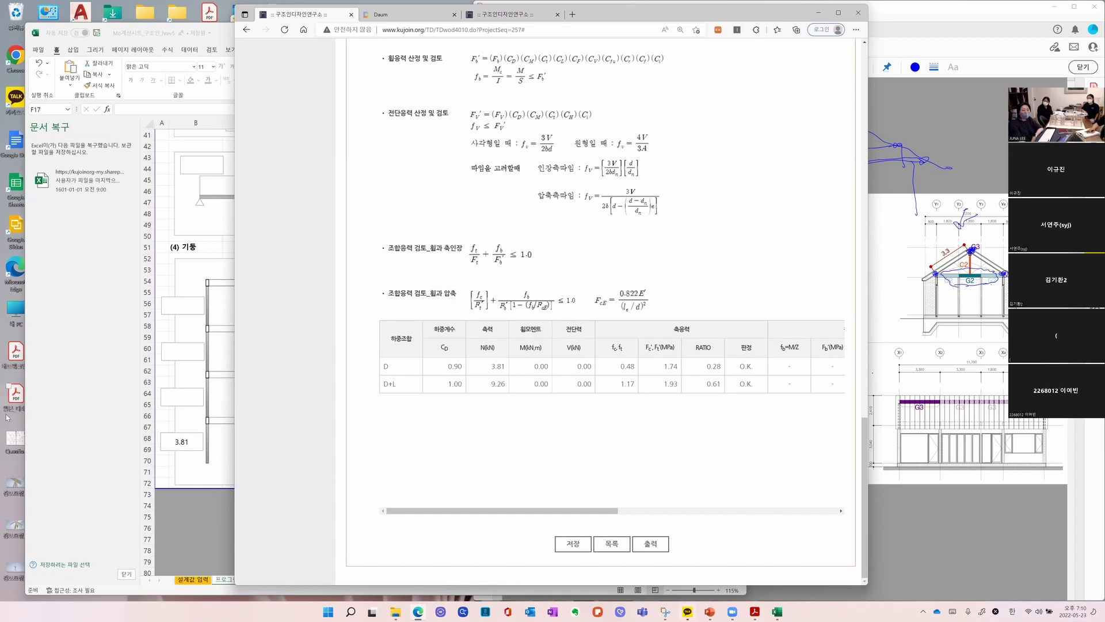
Switch to the Excel workbook and review the Mo, Vo and column N values intended for program input
{"action": "left_click", "coordinate": [147, 438]}
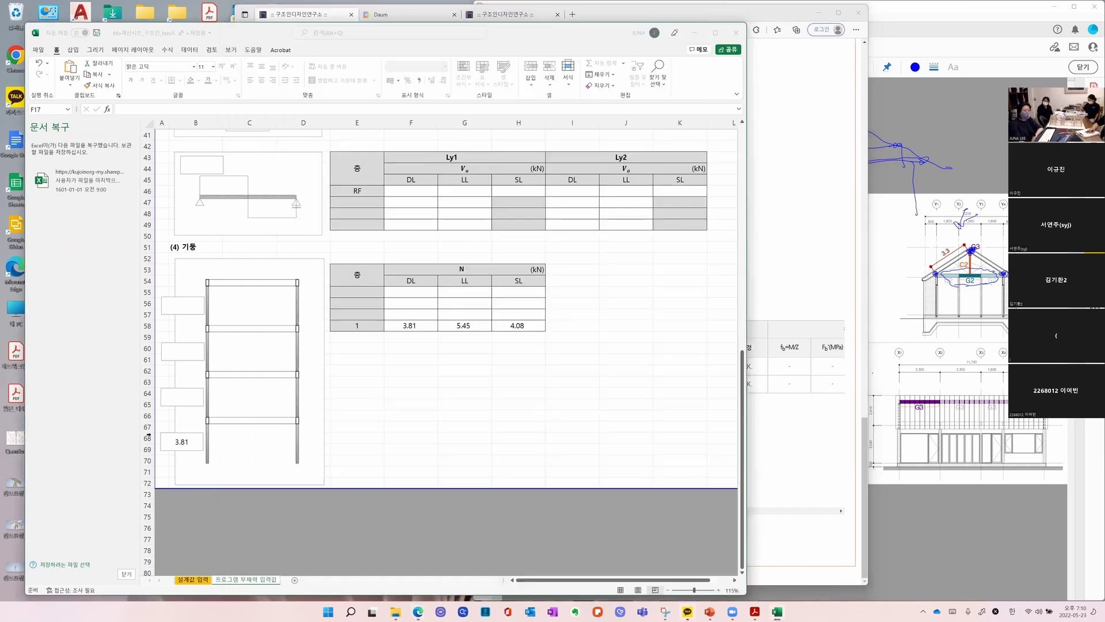
{"action": "scroll", "coordinate": [466, 436], "scroll_direction": "up", "scroll_amount": 11}
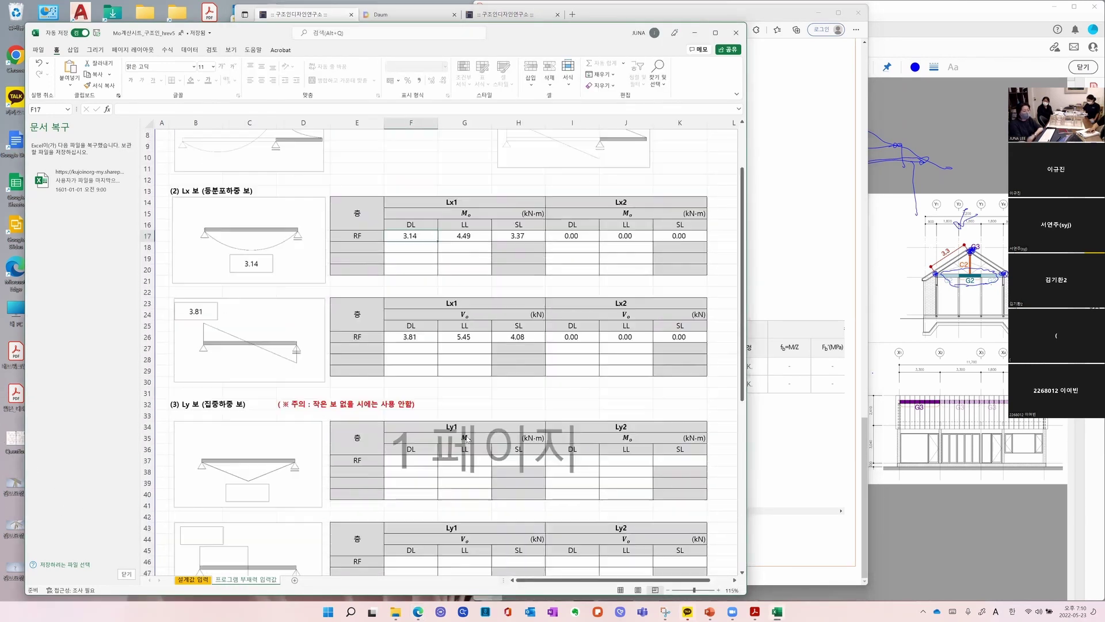
{"action": "scroll", "coordinate": [467, 438], "scroll_direction": "up", "scroll_amount": 3}
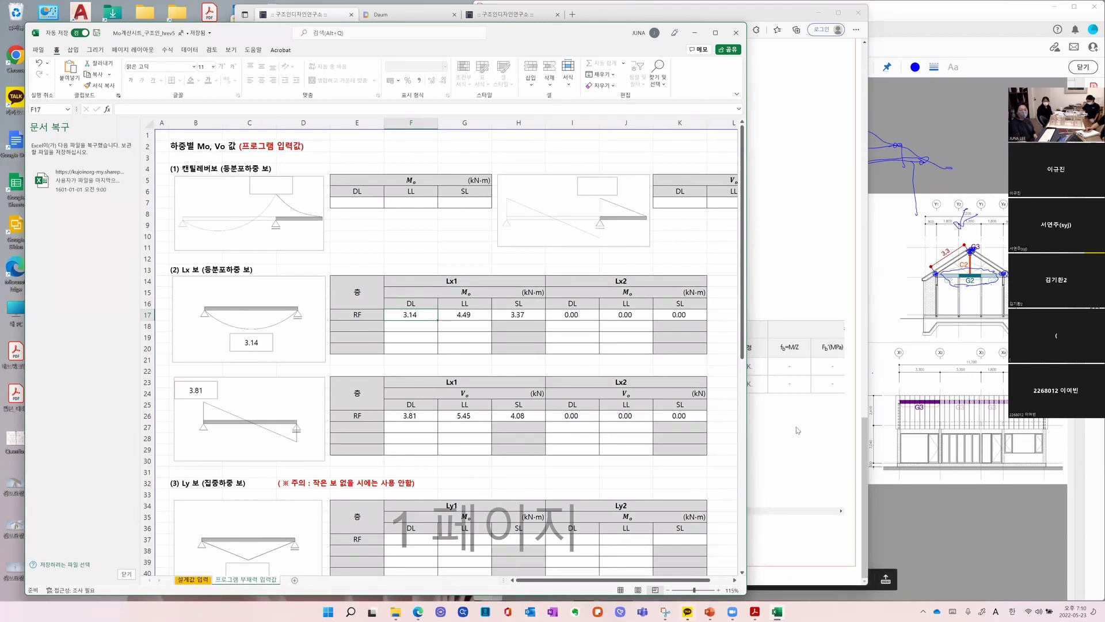
Switch back to the browser and review column C1's input form, including section, length, buckling lengths, loads and adjustment factors
{"action": "left_click", "coordinate": [794, 518]}
{"action": "scroll", "coordinate": [380, 226], "scroll_direction": "up", "scroll_amount": 5}
{"action": "scroll", "coordinate": [380, 225], "scroll_direction": "up", "scroll_amount": 15}
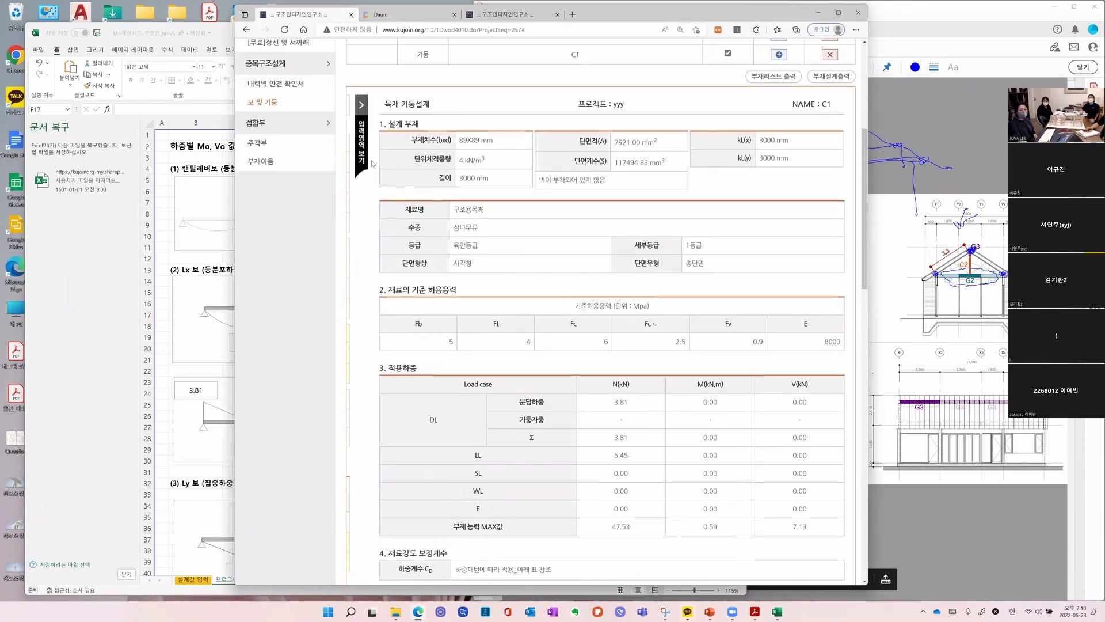
{"action": "left_click", "coordinate": [361, 163]}
{"action": "scroll", "coordinate": [481, 306], "scroll_direction": "down", "scroll_amount": 3}
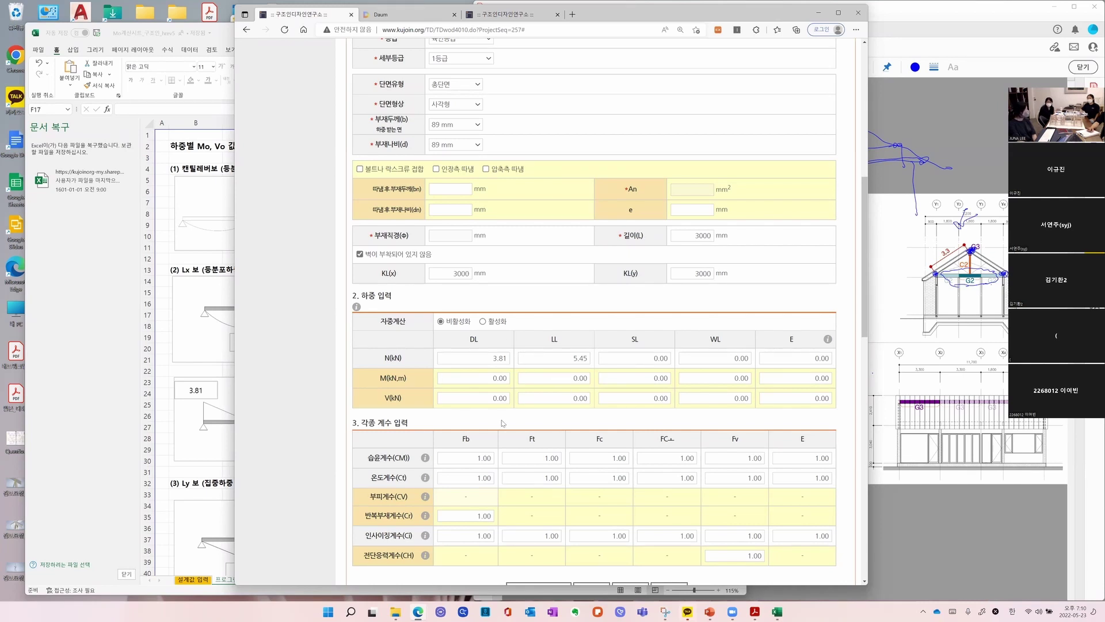
{"action": "scroll", "coordinate": [515, 350], "scroll_direction": "up", "scroll_amount": 3}
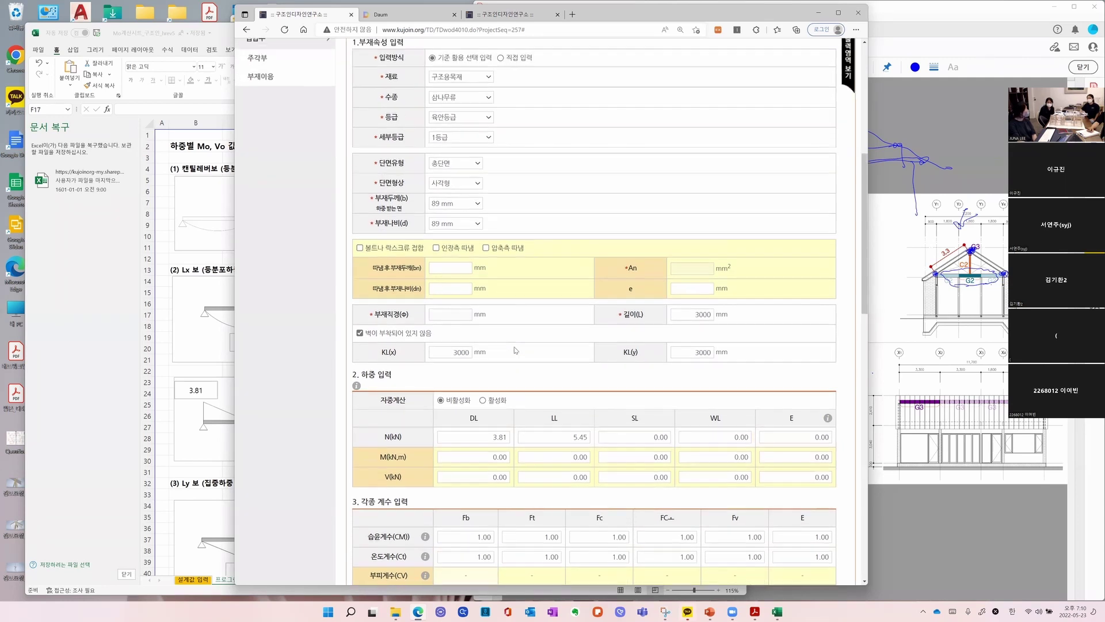
{"action": "scroll", "coordinate": [515, 350], "scroll_direction": "up", "scroll_amount": 2}
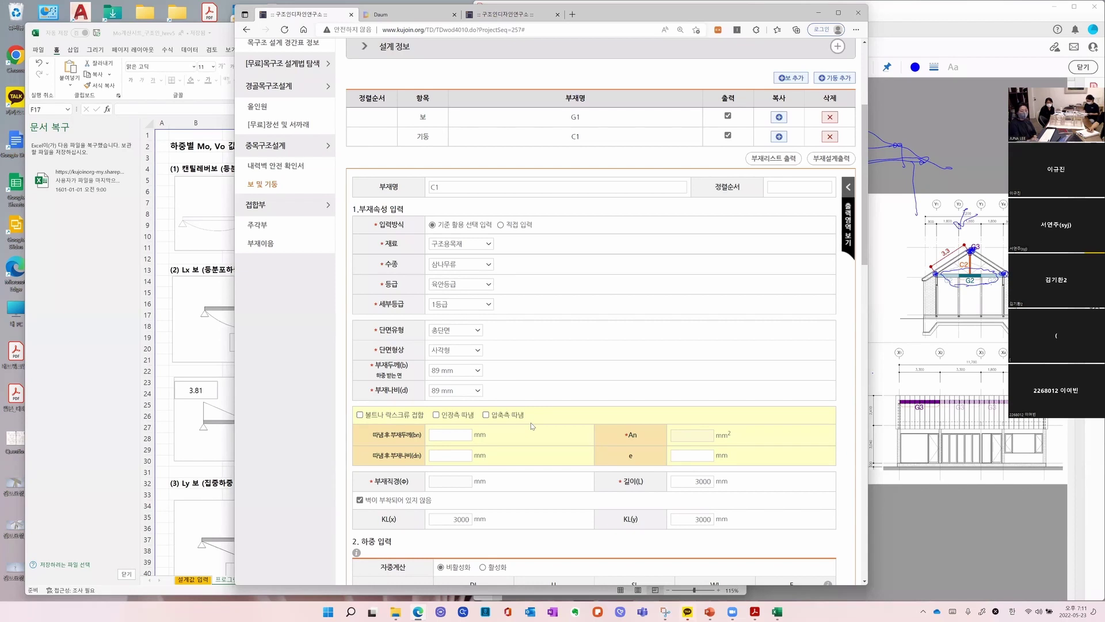
Try the direct input method (직접 입력) for C1's material properties and enter 10 MPa for Fb
{"action": "left_click", "coordinate": [473, 247]}
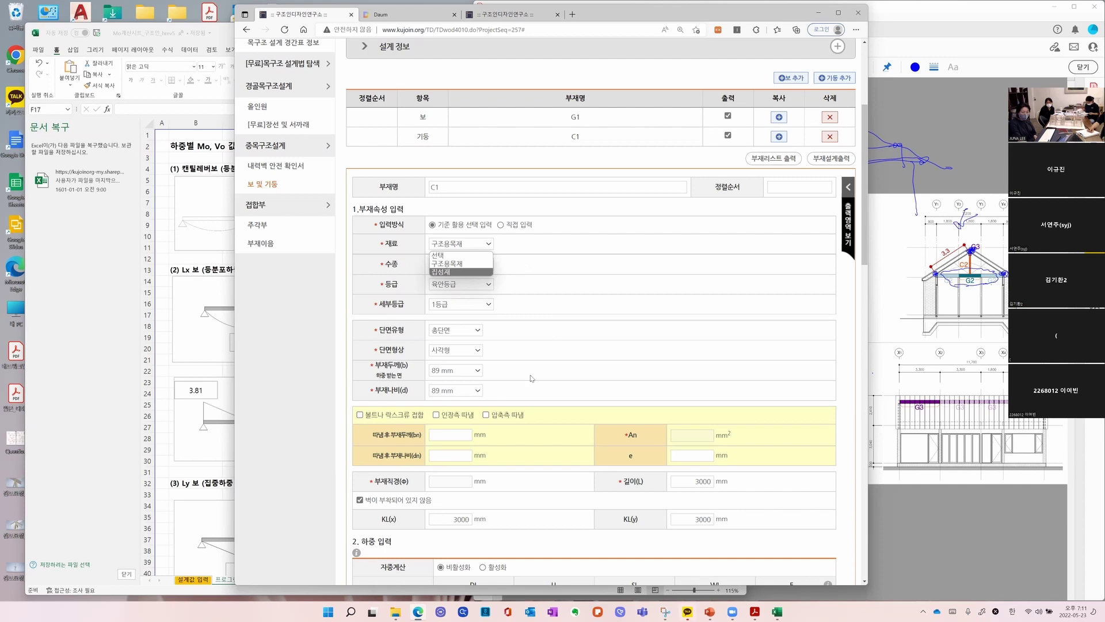
{"action": "left_click", "coordinate": [528, 266]}
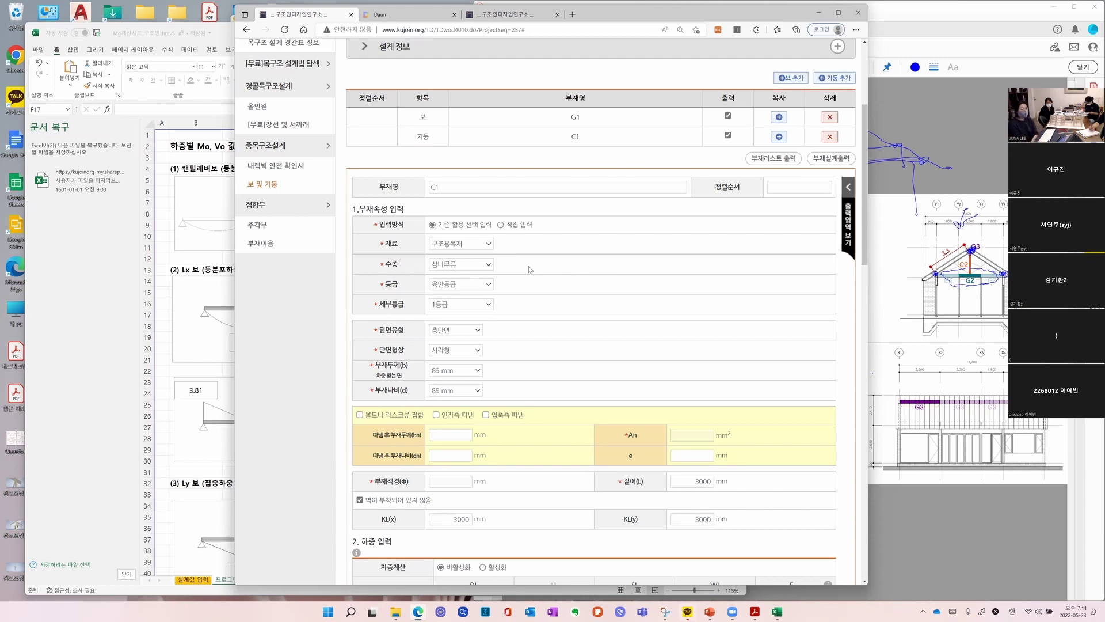
{"action": "left_click", "coordinate": [500, 225]}
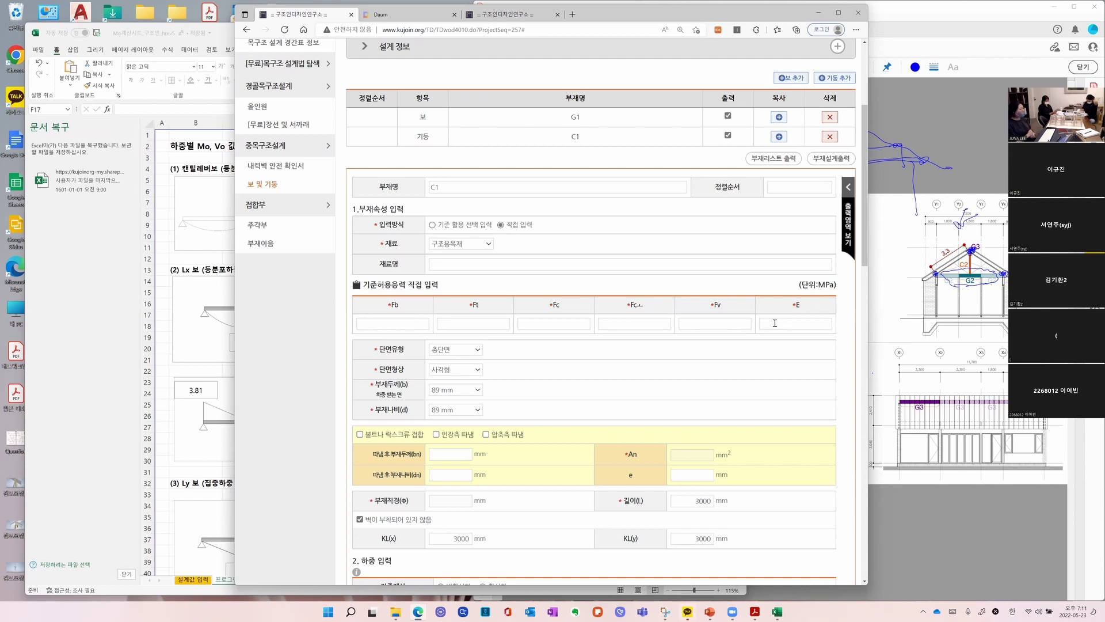
{"action": "left_click", "coordinate": [389, 326]}
{"action": "type", "text": "10"}
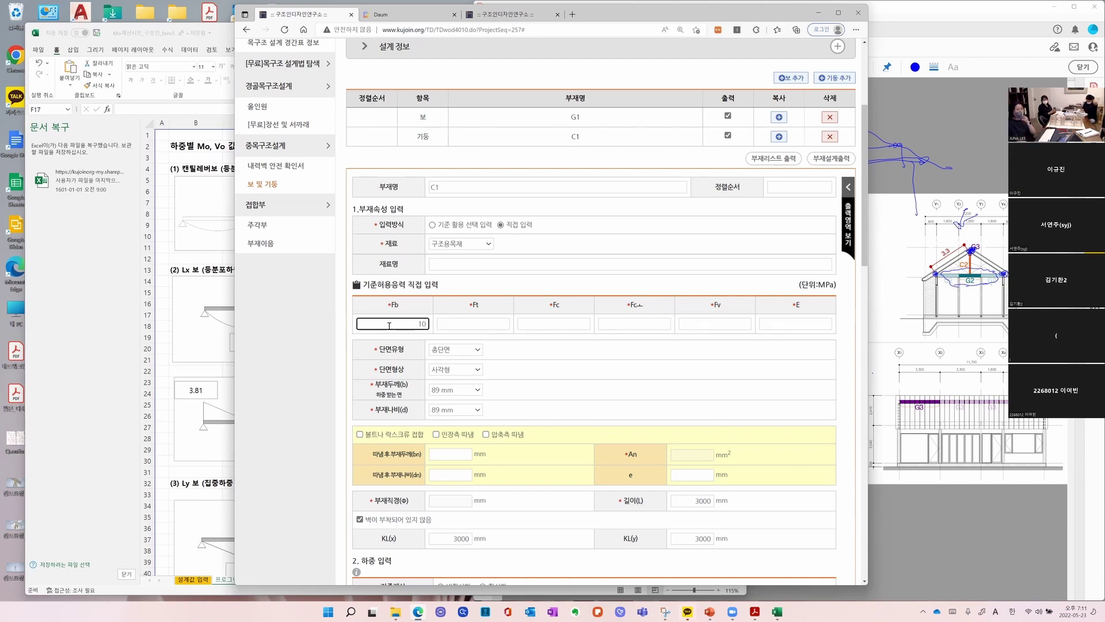
{"action": "left_click", "coordinate": [460, 326]}
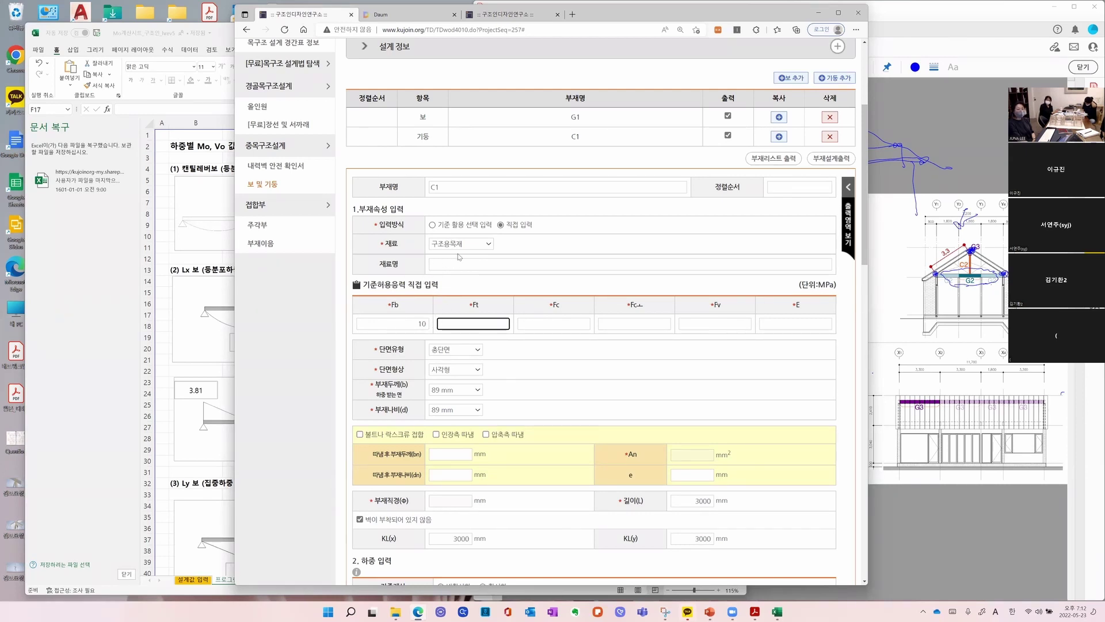
Try glulam (집성재) as C1's directly entered material and bring up the saved suggestions for its material name
{"action": "left_click", "coordinate": [484, 244]}
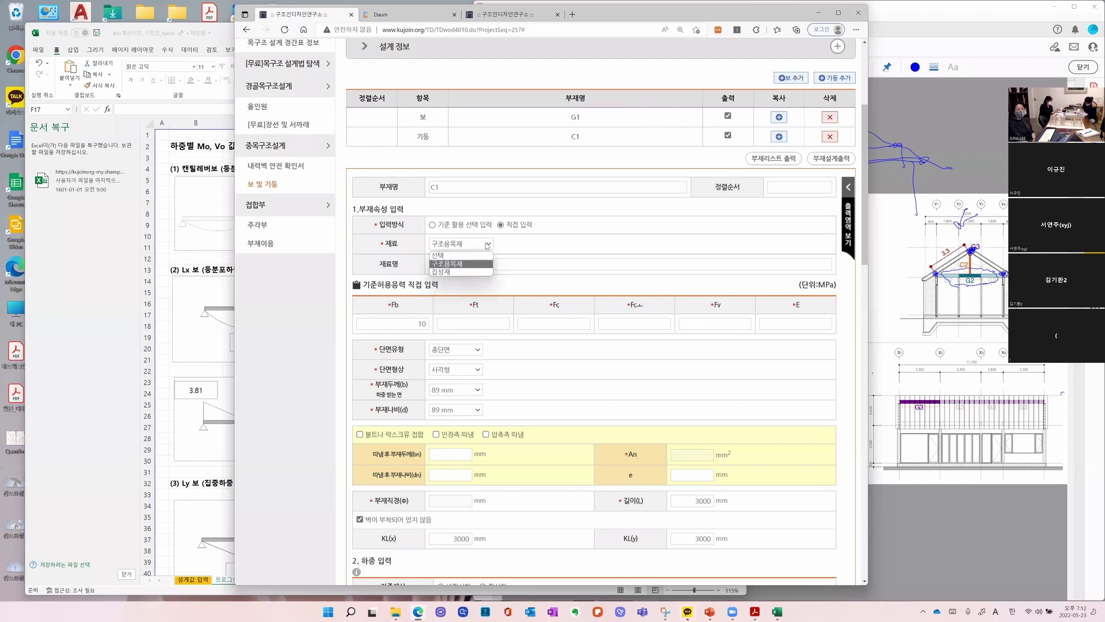
{"action": "left_click", "coordinate": [487, 271]}
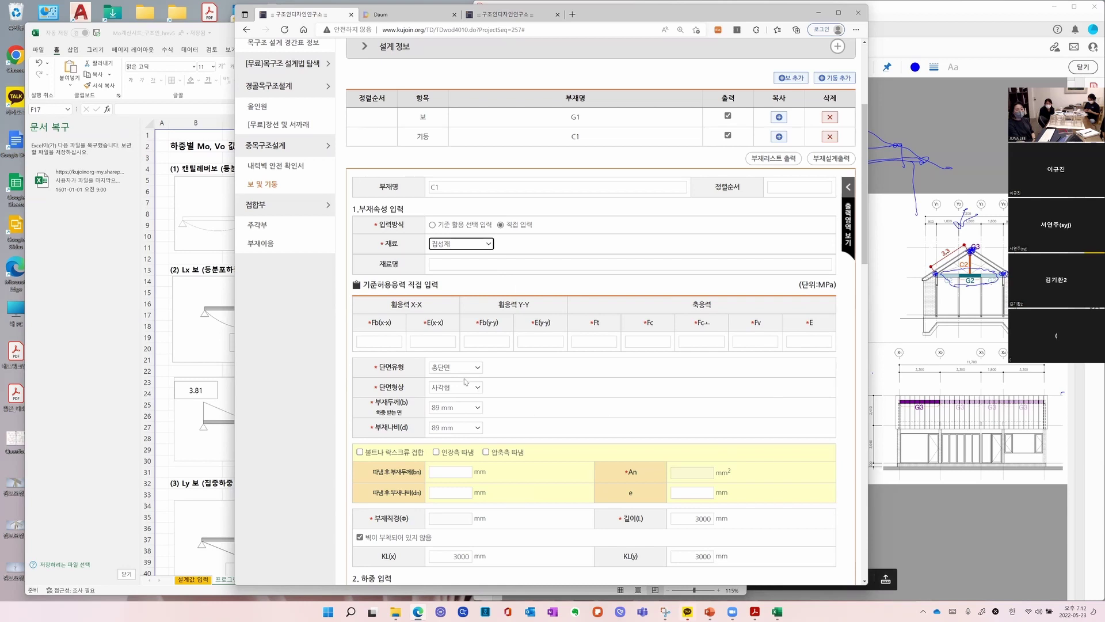
{"action": "left_click", "coordinate": [475, 264]}
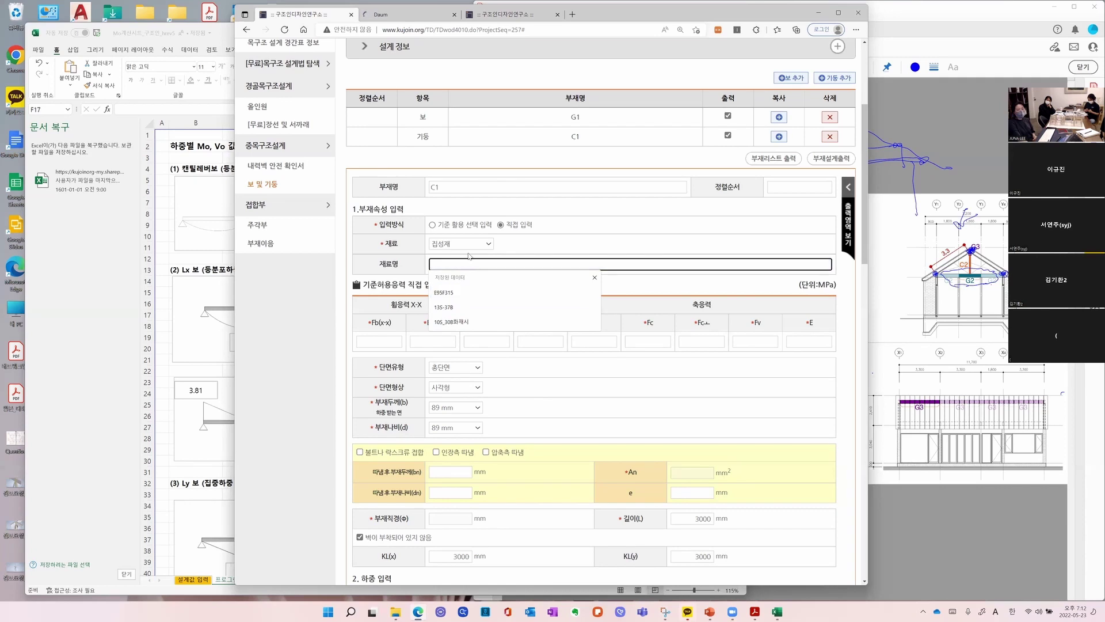
{"action": "left_click", "coordinate": [579, 200]}
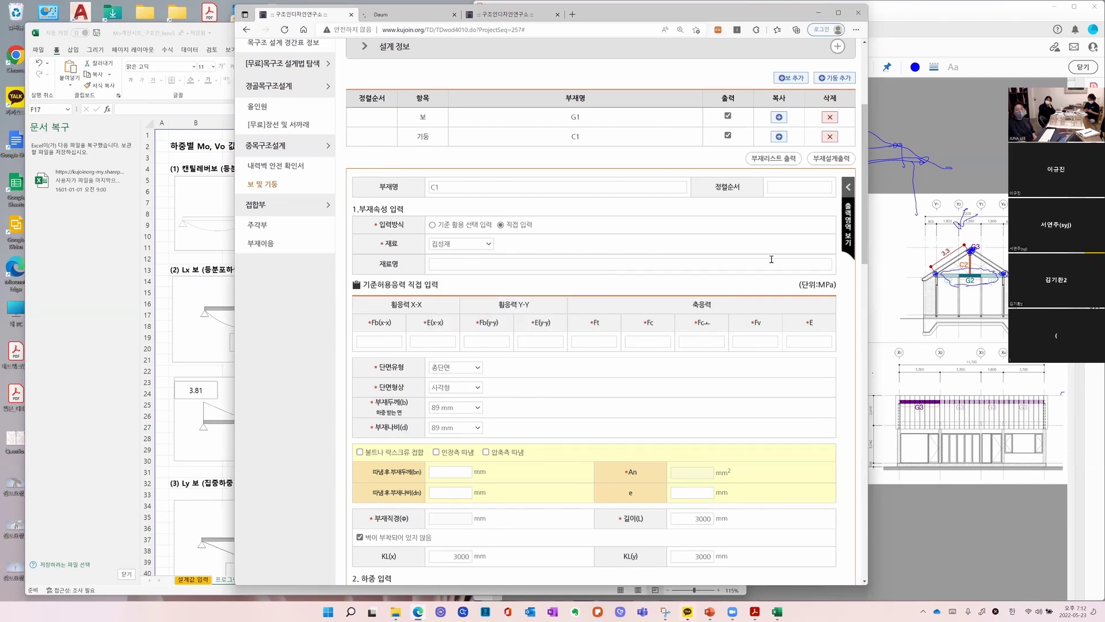
Generate the member list output (부재리스트 출력), examine its beam and column tables, and return to the design page
{"action": "scroll", "coordinate": [772, 260], "scroll_direction": "down", "scroll_amount": 1}
{"action": "scroll", "coordinate": [771, 260], "scroll_direction": "up", "scroll_amount": 2}
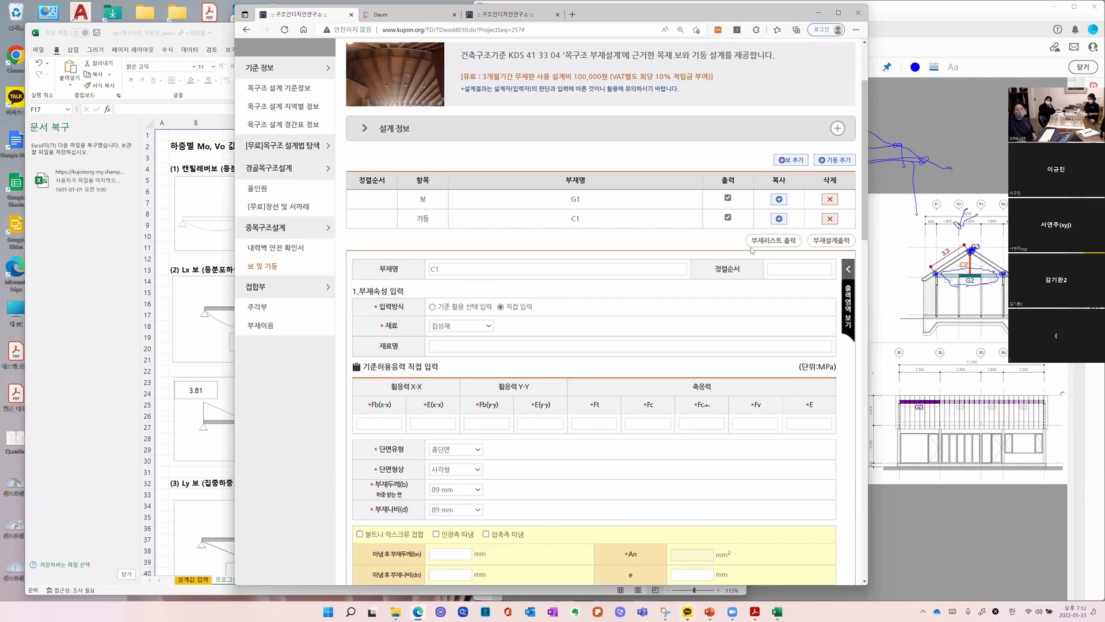
{"action": "left_click", "coordinate": [765, 243]}
{"action": "scroll", "coordinate": [595, 409], "scroll_direction": "down", "scroll_amount": 15}
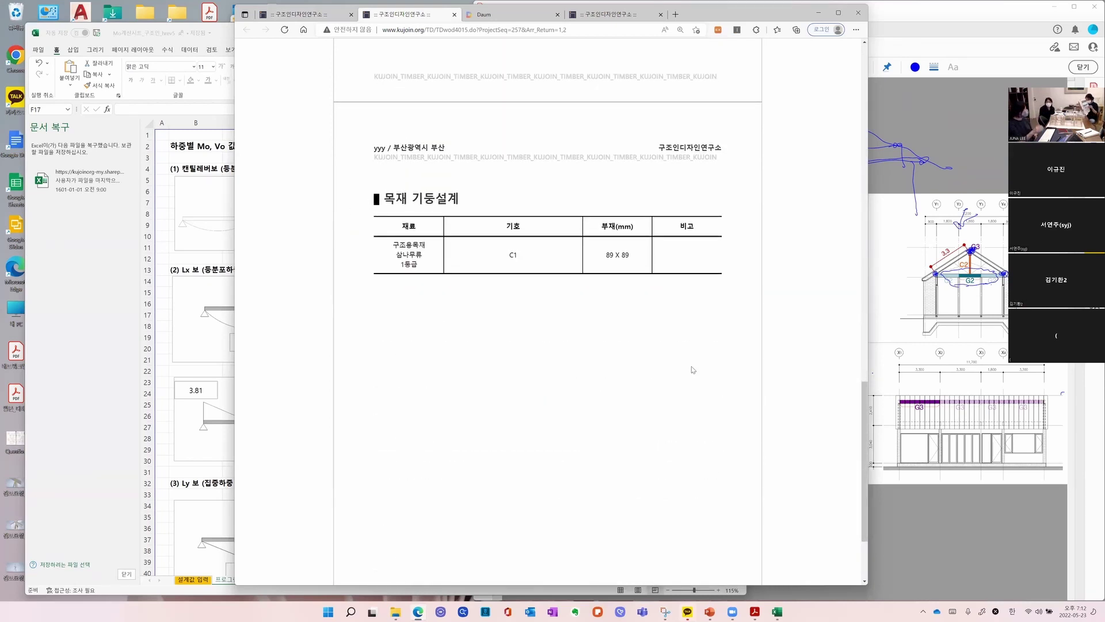
{"action": "left_click", "coordinate": [311, 19]}
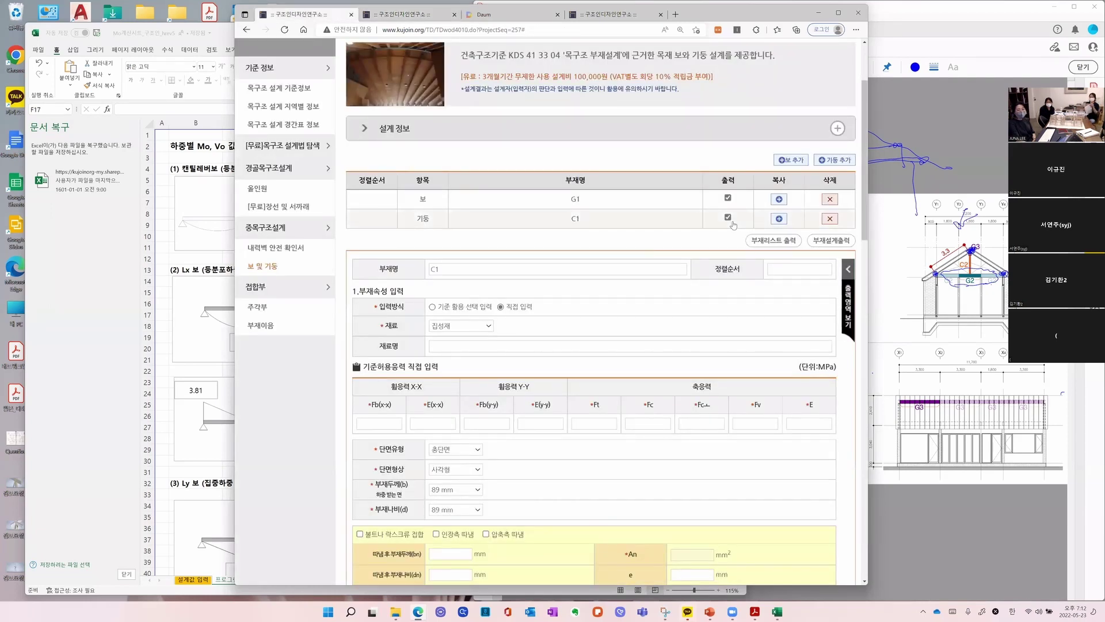
Exclude beam G1 from the output and include it again
{"action": "left_click", "coordinate": [728, 198]}
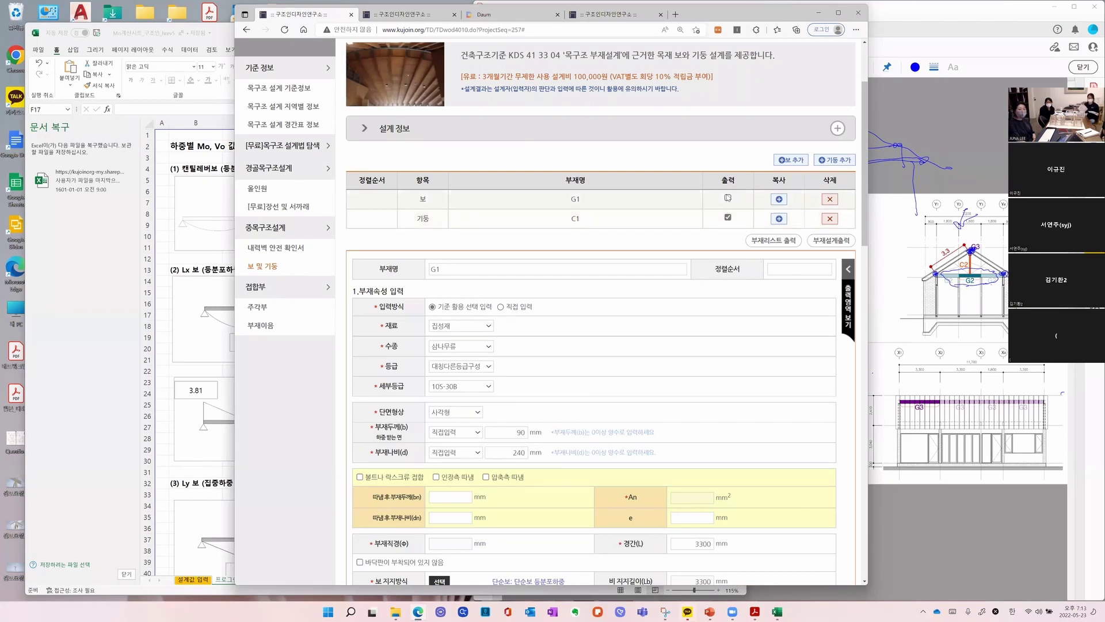
{"action": "left_click", "coordinate": [728, 199]}
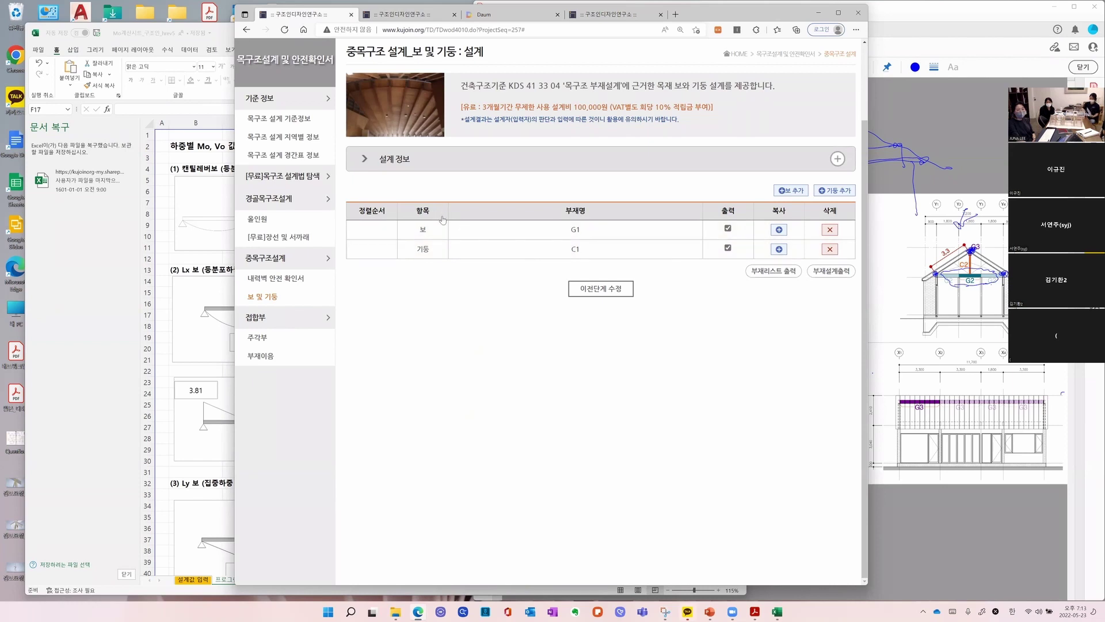
Generate the member design report (부재설계출력) and examine G1's and C1's sections, loads, adjustment factors, stress checks and deflection checks
{"action": "left_click", "coordinate": [830, 272]}
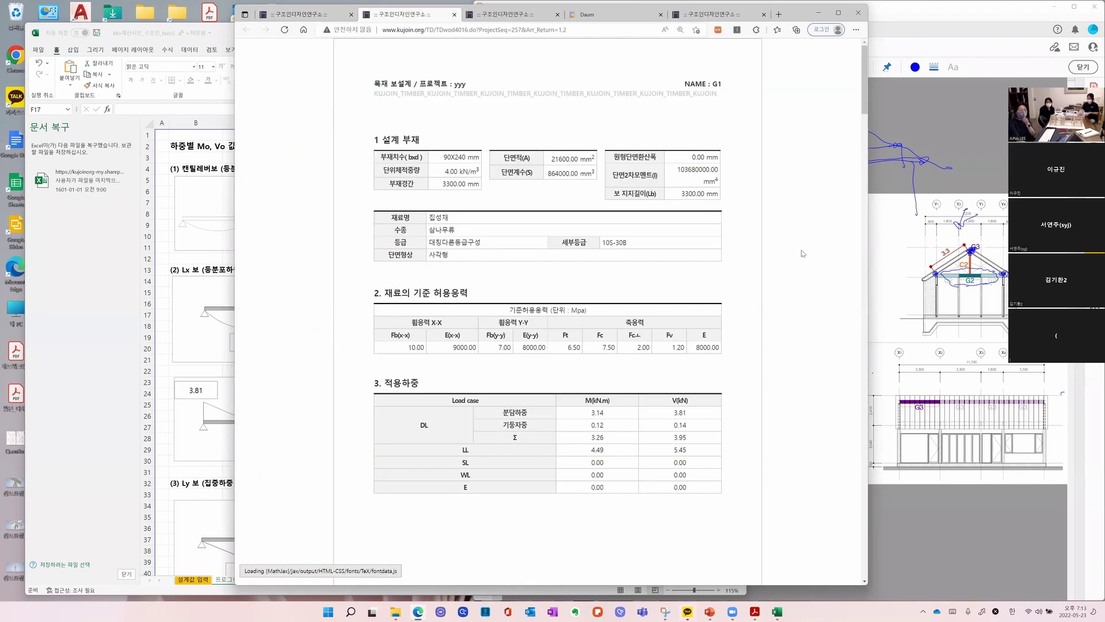
{"action": "scroll", "coordinate": [429, 201], "scroll_direction": "down", "scroll_amount": 3}
{"action": "scroll", "coordinate": [436, 215], "scroll_direction": "up", "scroll_amount": 3}
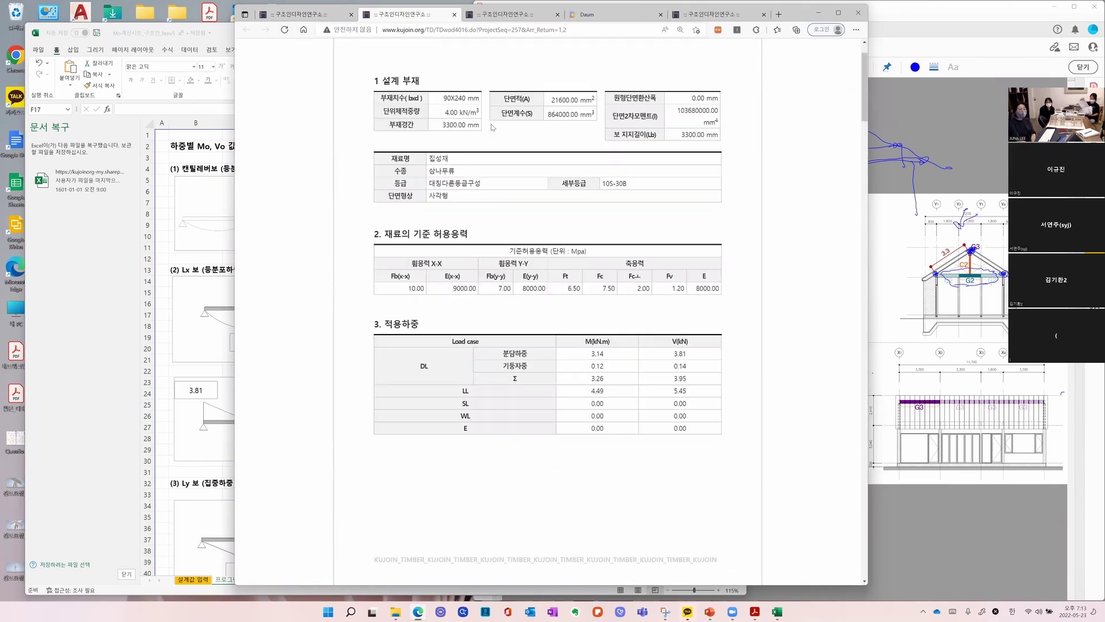
{"action": "scroll", "coordinate": [610, 313], "scroll_direction": "down", "scroll_amount": 4}
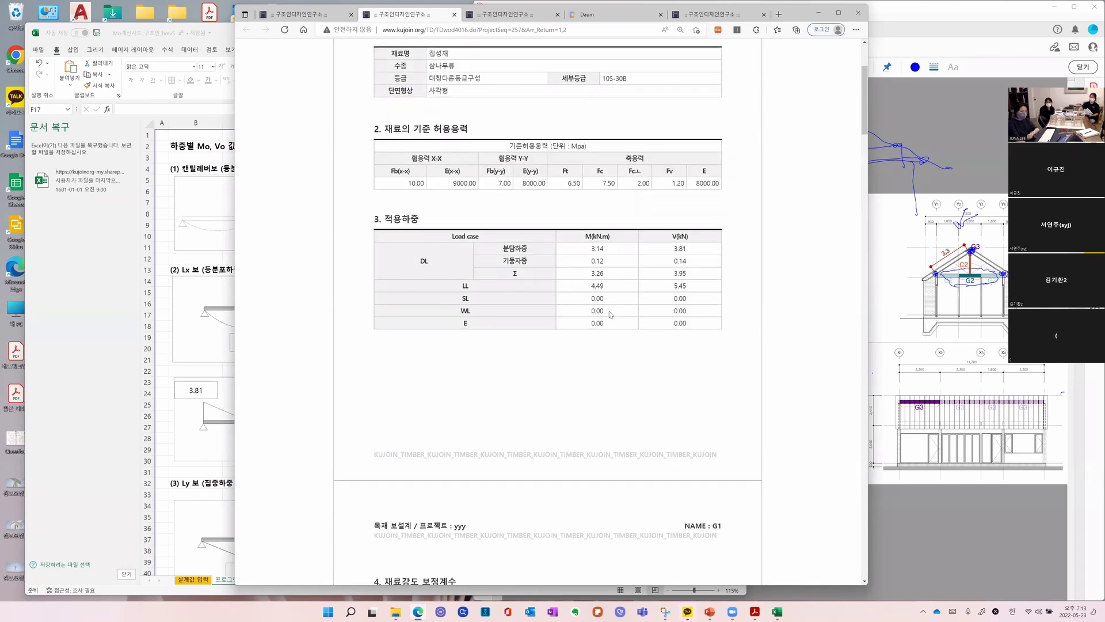
{"action": "scroll", "coordinate": [610, 314], "scroll_direction": "down", "scroll_amount": 3}
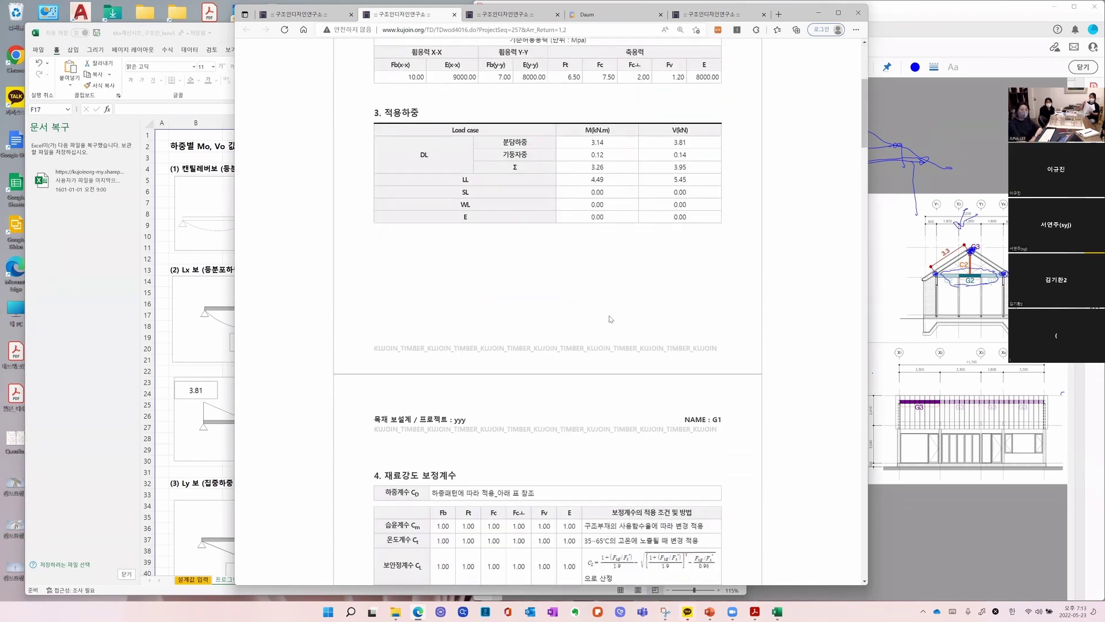
{"action": "scroll", "coordinate": [610, 328], "scroll_direction": "down", "scroll_amount": 10}
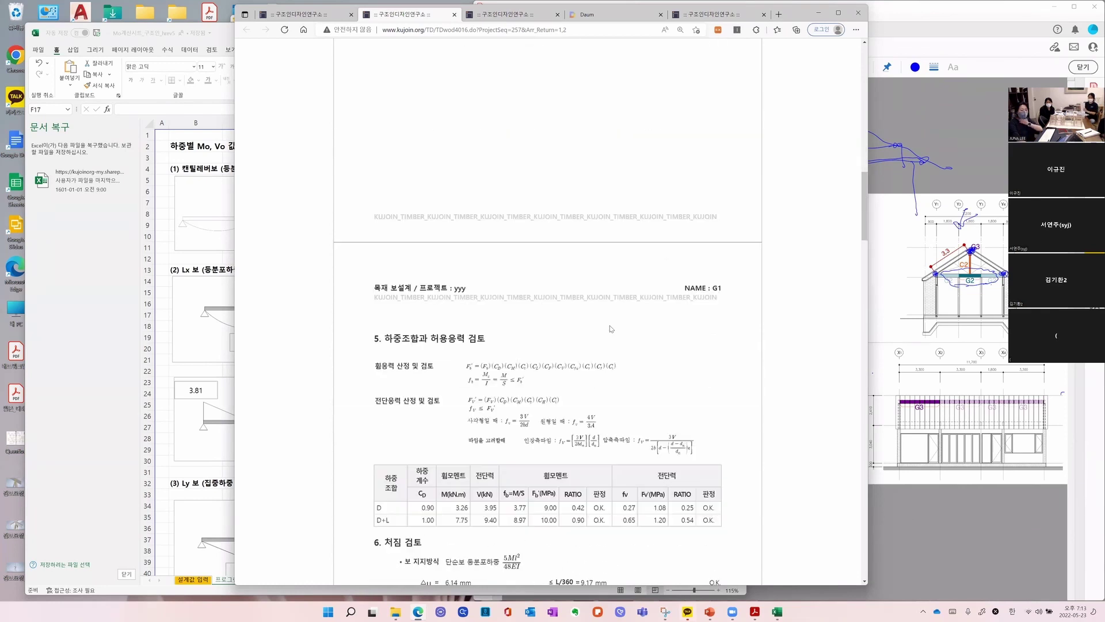
{"action": "scroll", "coordinate": [651, 321], "scroll_direction": "down", "scroll_amount": 1}
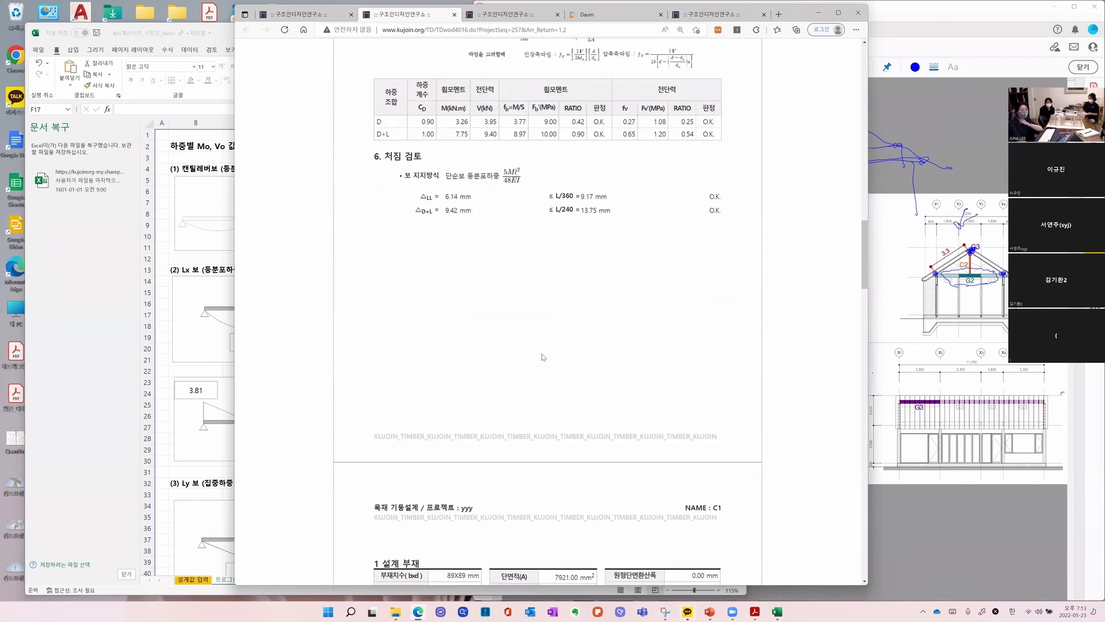
{"action": "scroll", "coordinate": [544, 357], "scroll_direction": "down", "scroll_amount": 13}
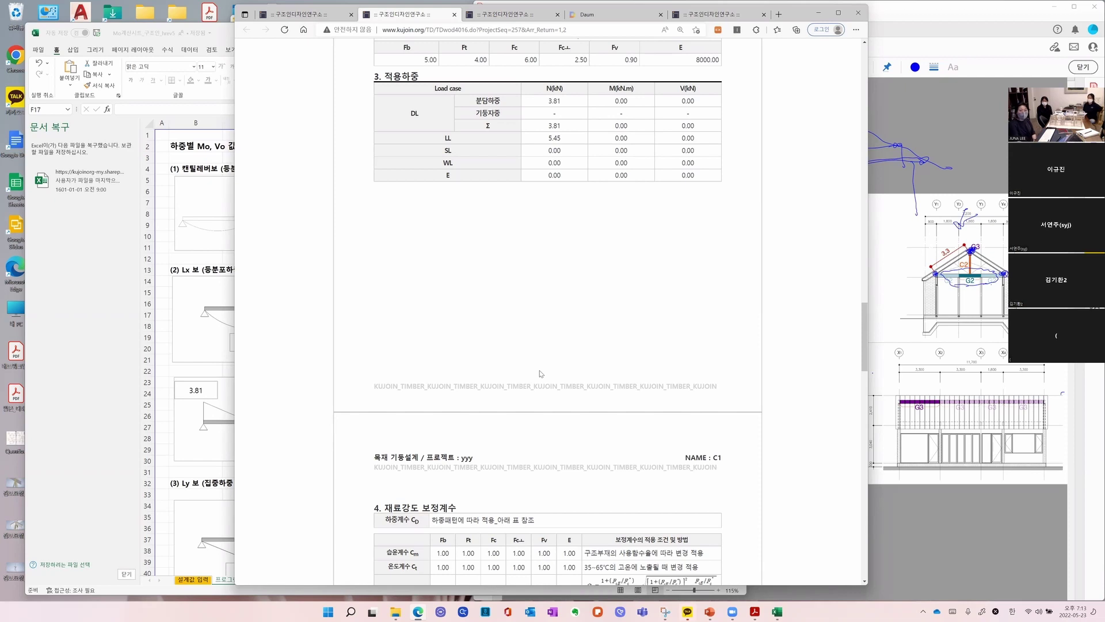
{"action": "scroll", "coordinate": [541, 373], "scroll_direction": "up", "scroll_amount": 10}
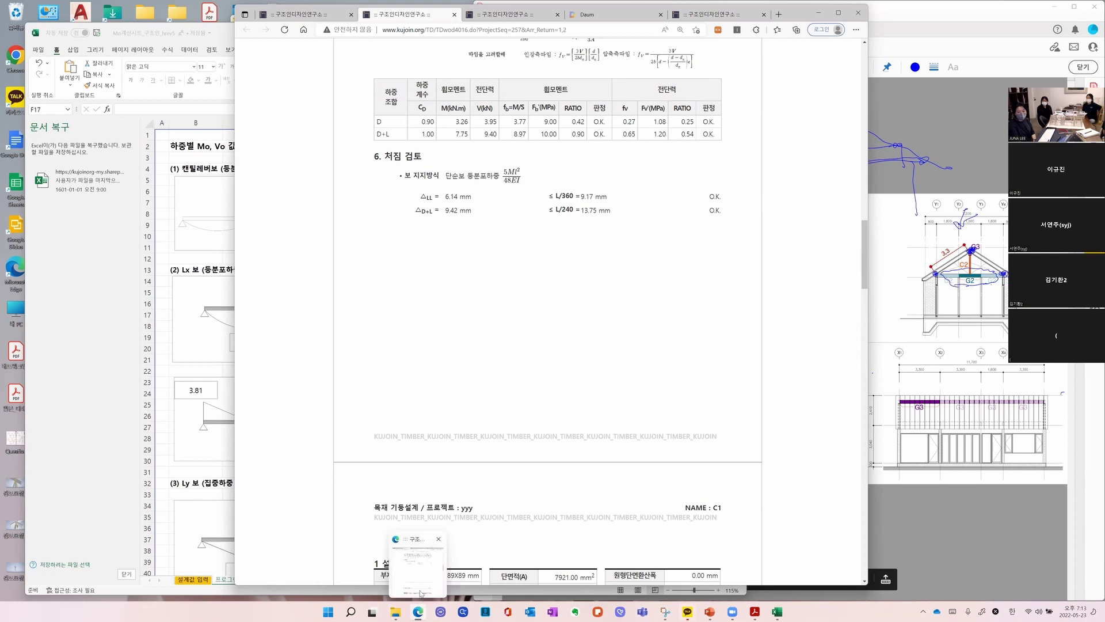
Return to the design page and open the 구조인_TIMBER manual list in the site's structural design forum
{"action": "left_click", "coordinate": [284, 27]}
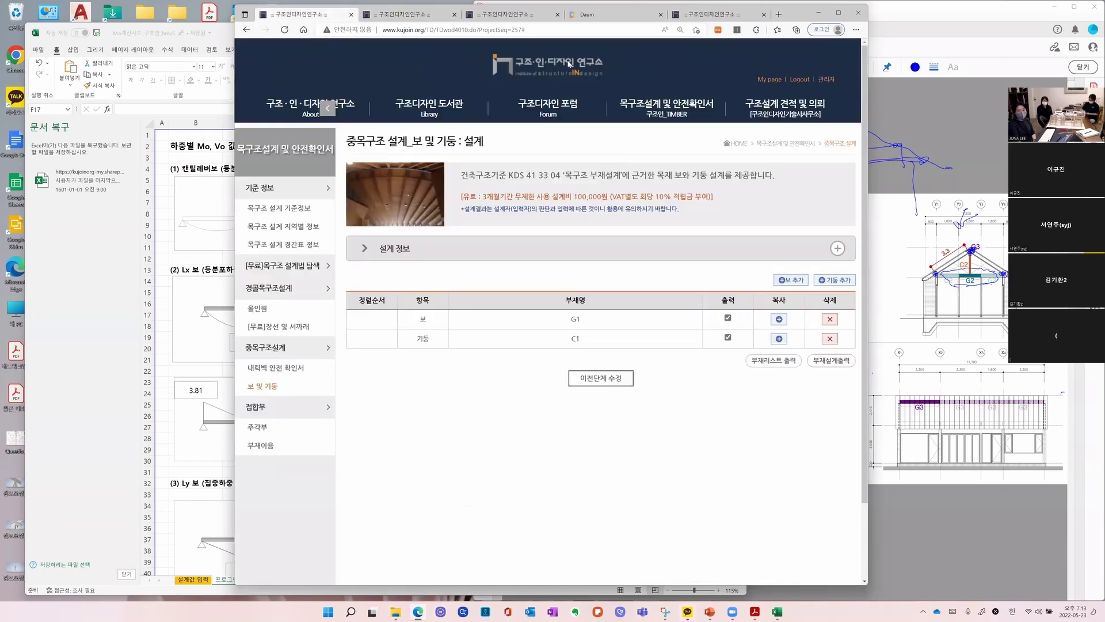
{"action": "left_click", "coordinate": [545, 112]}
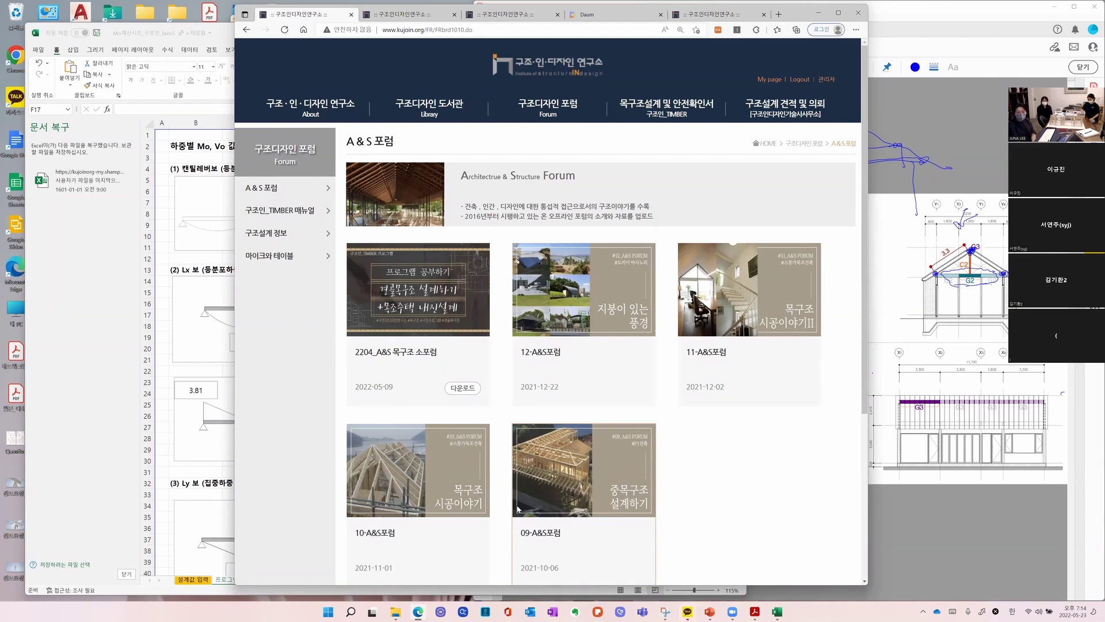
{"action": "left_click", "coordinate": [308, 217]}
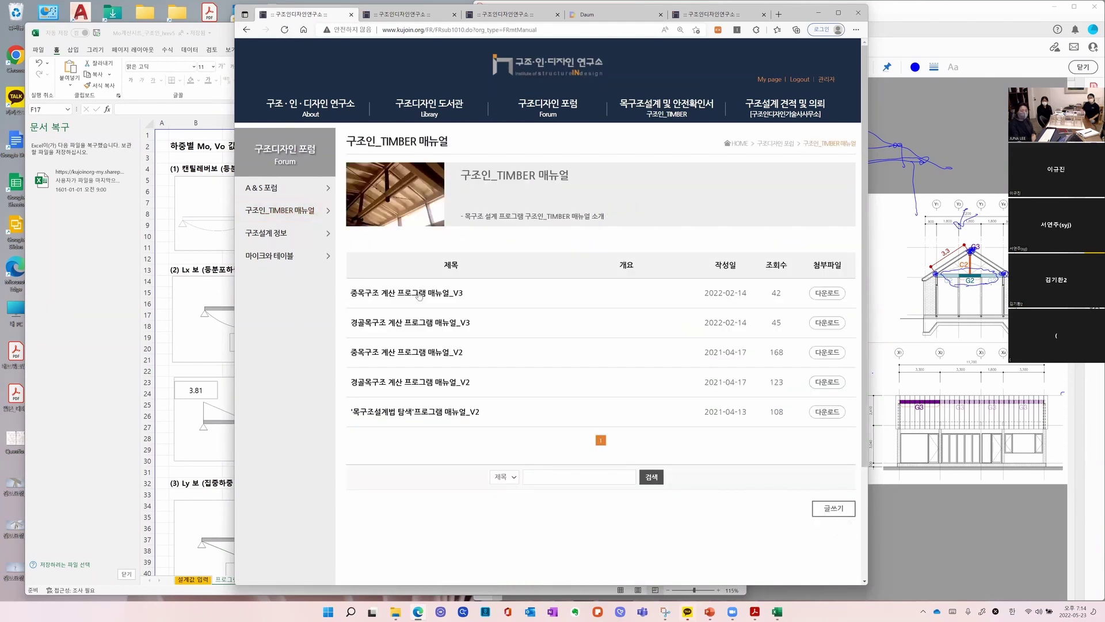
Open the forum's 구조설계 정보 board to view its technical resources, followed by the 마이크와 테이블 board
{"action": "left_click", "coordinate": [284, 232]}
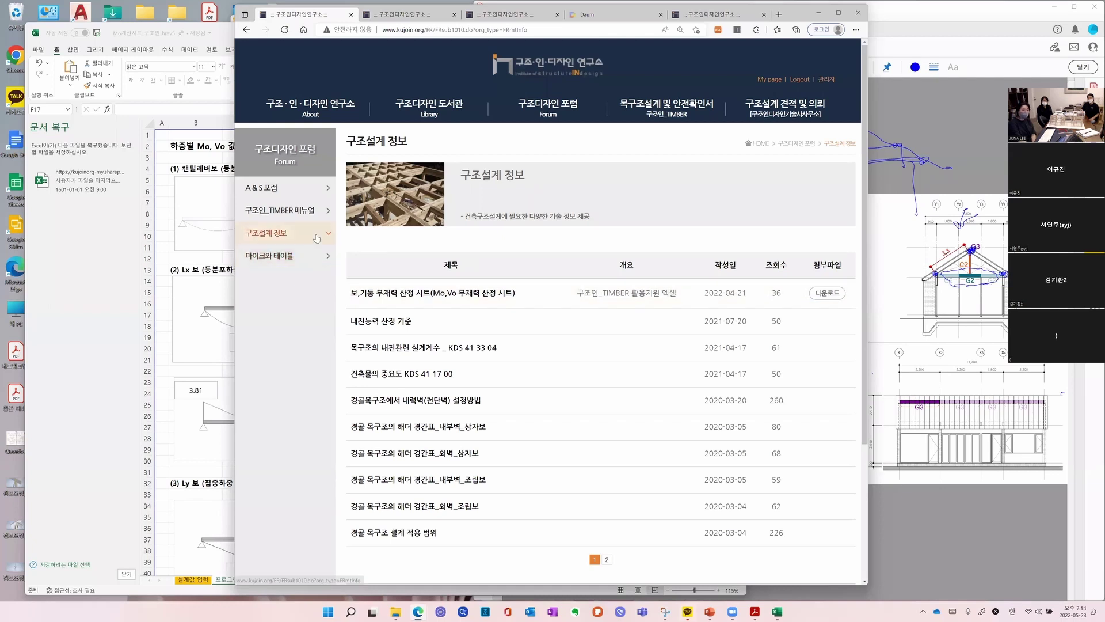
{"action": "left_click", "coordinate": [291, 256]}
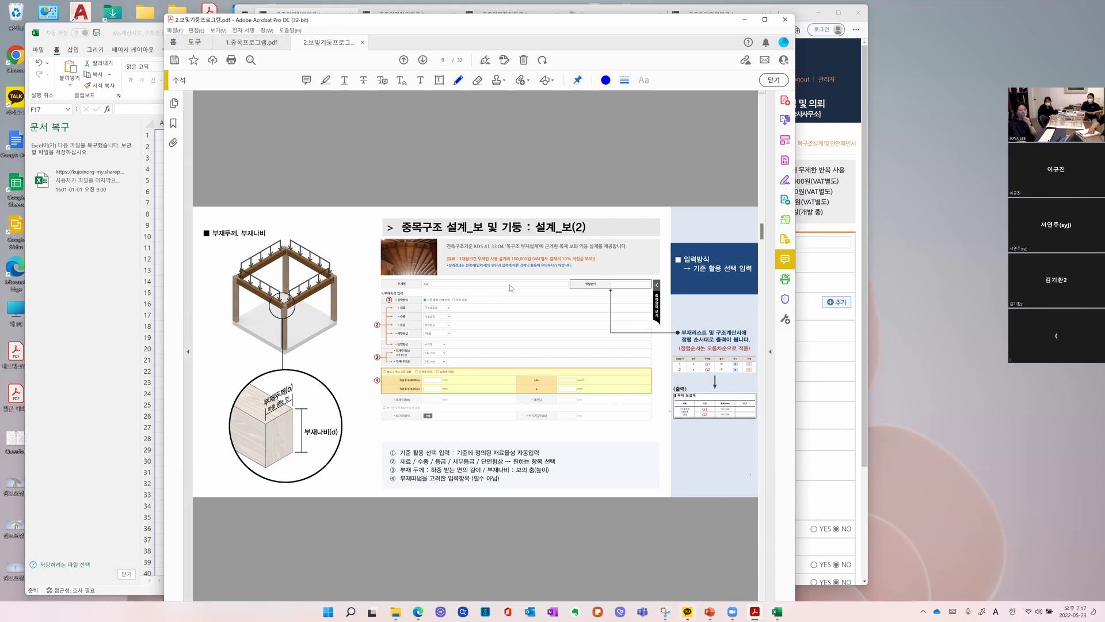
In Adobe Acrobat, examine the beam design pages of 2.보및기둥프로그램.pdf from 설계_보(2) through 설계_보(9), and reposition the document window
{"action": "scroll", "coordinate": [550, 288], "scroll_direction": "down", "scroll_amount": 1}
{"action": "scroll", "coordinate": [595, 443], "scroll_direction": "down", "scroll_amount": 1}
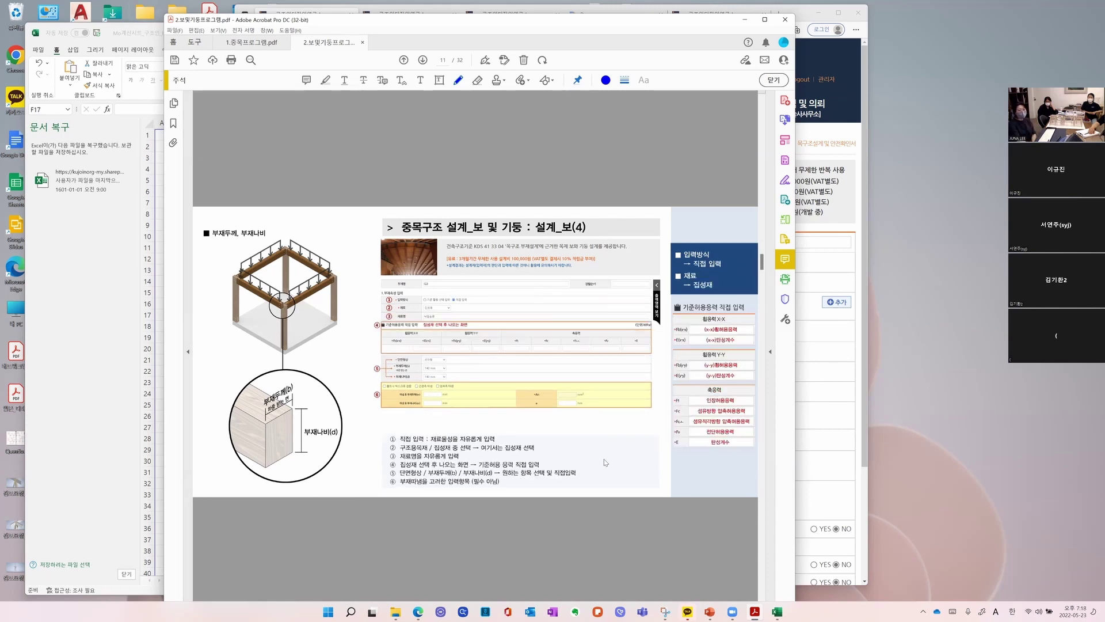
{"action": "scroll", "coordinate": [603, 459], "scroll_direction": "down", "scroll_amount": 1}
{"action": "scroll", "coordinate": [660, 426], "scroll_direction": "down", "scroll_amount": 1}
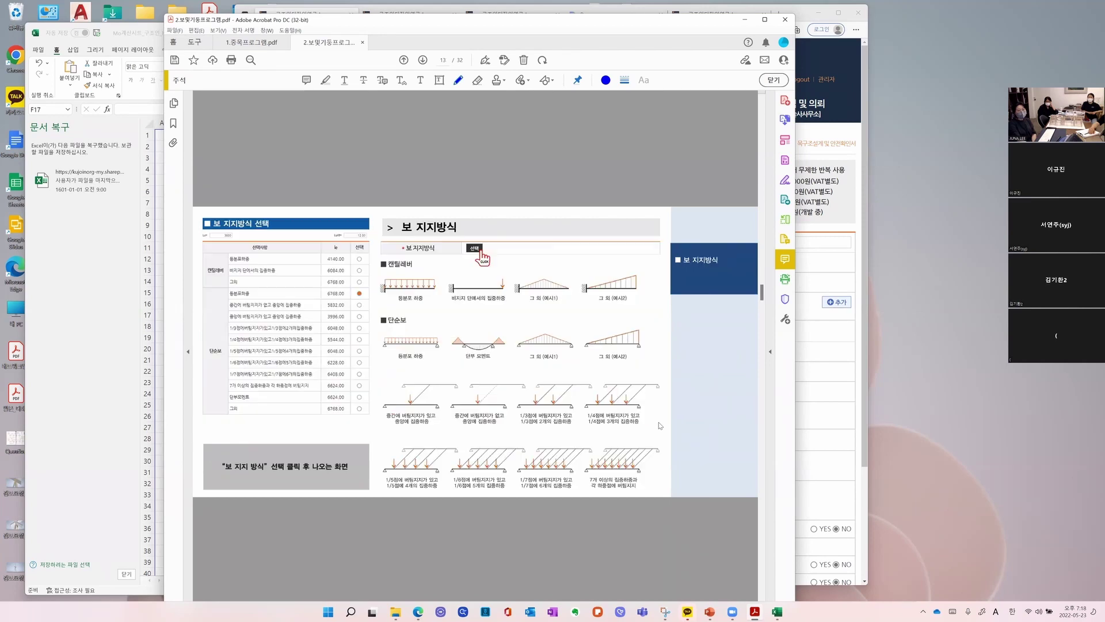
{"action": "scroll", "coordinate": [664, 444], "scroll_direction": "down", "scroll_amount": 1}
{"action": "scroll", "coordinate": [665, 447], "scroll_direction": "down", "scroll_amount": 1}
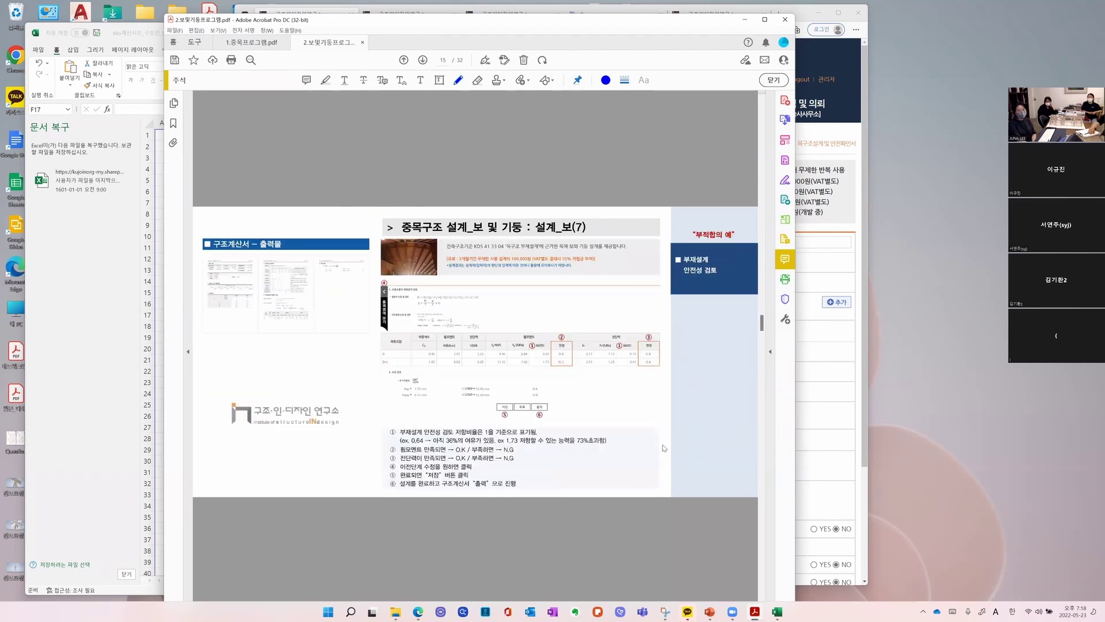
{"action": "scroll", "coordinate": [664, 448], "scroll_direction": "down", "scroll_amount": 2}
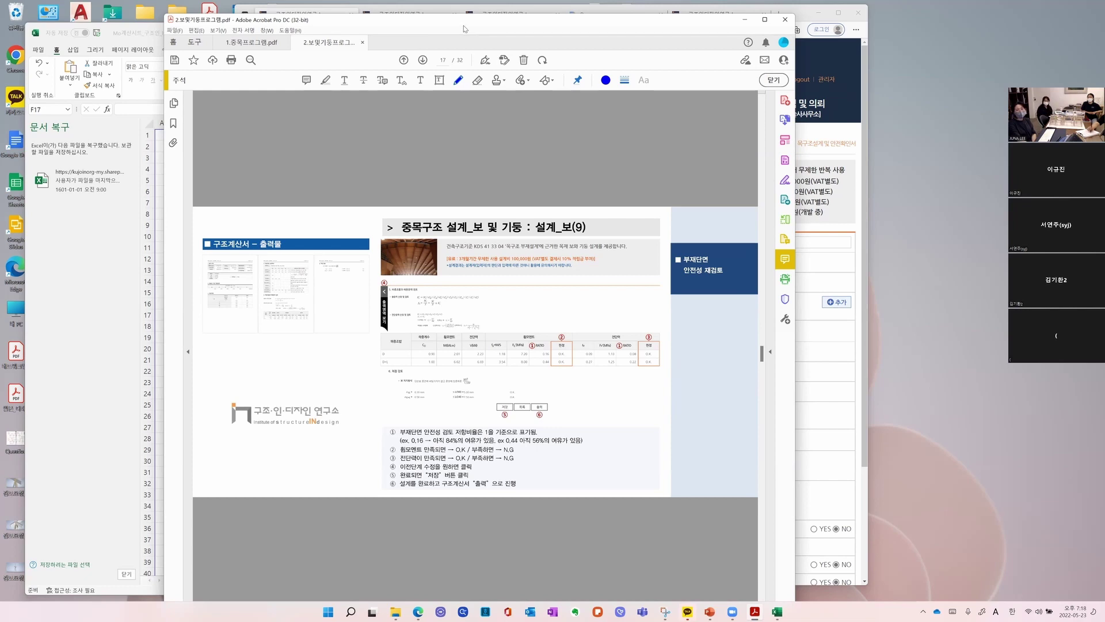
{"action": "left_click_drag", "start_coordinate": [464, 25], "coordinate": [418, 12]}
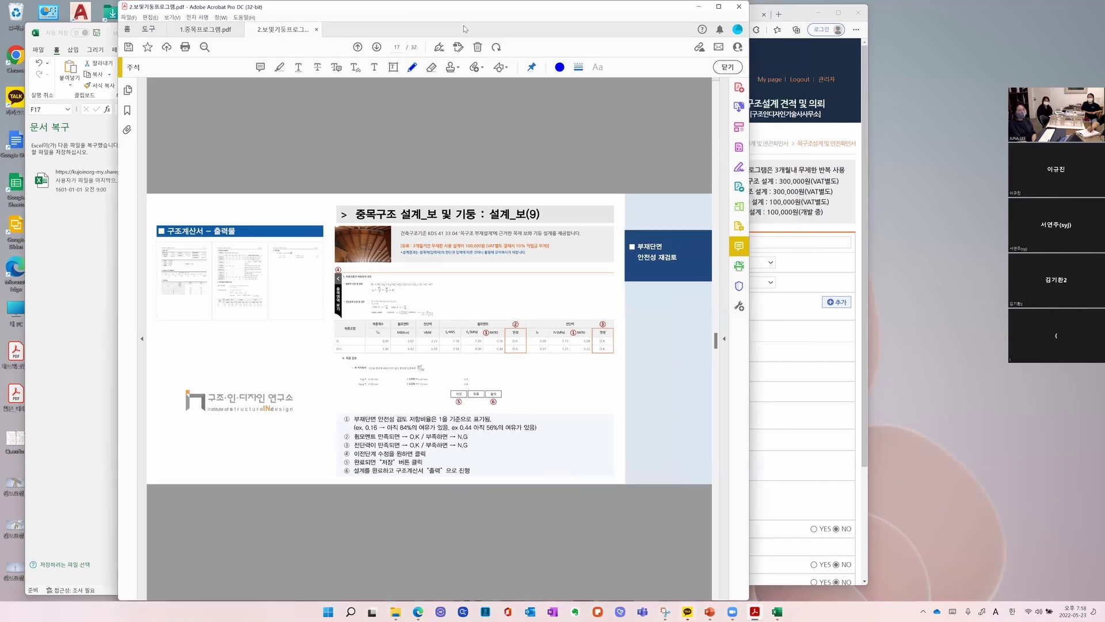